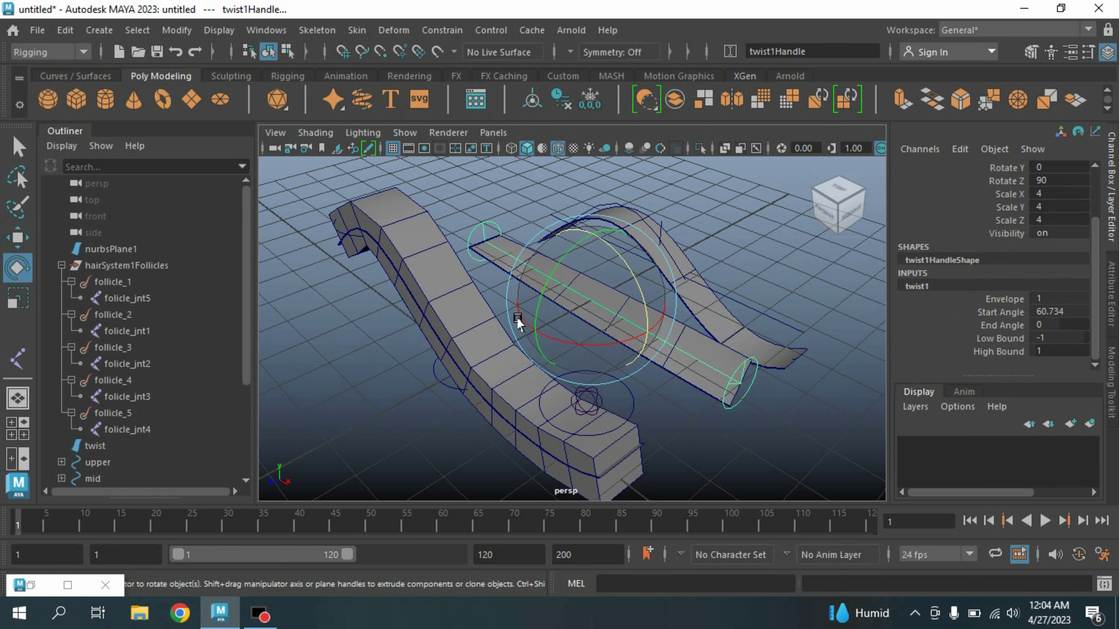
# On nurbsPlane1, set the blendShape1 sine weight to 0 and the twist weight to 1.
pyautogui.click(105, 243)
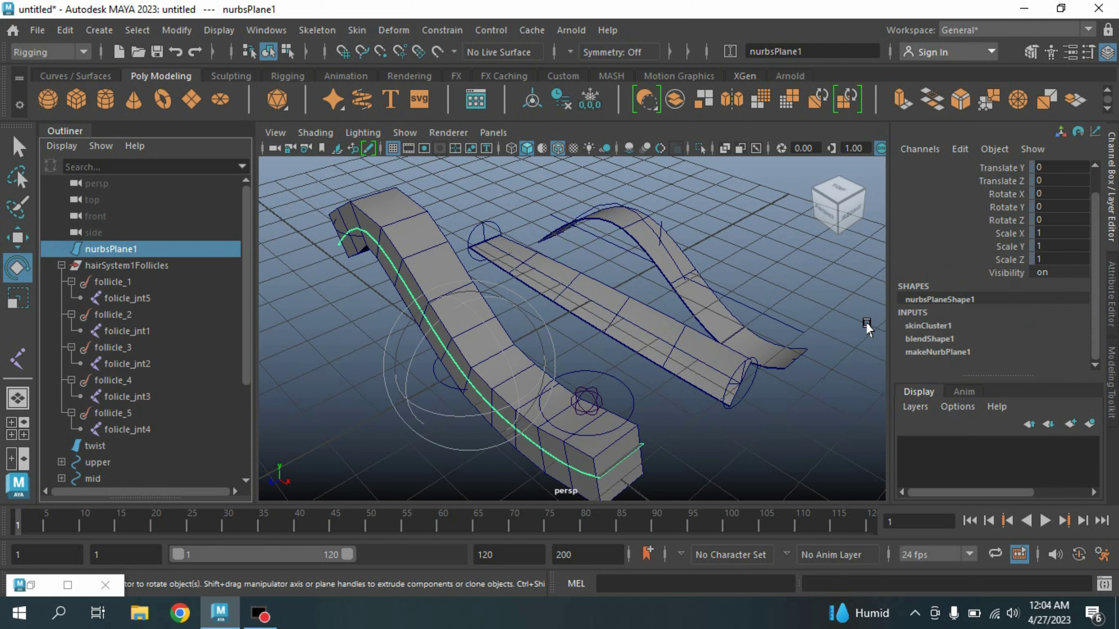
pyautogui.scroll(-2, 866, 322)
pyautogui.click(930, 338)
pyautogui.scroll(-1, 903, 352)
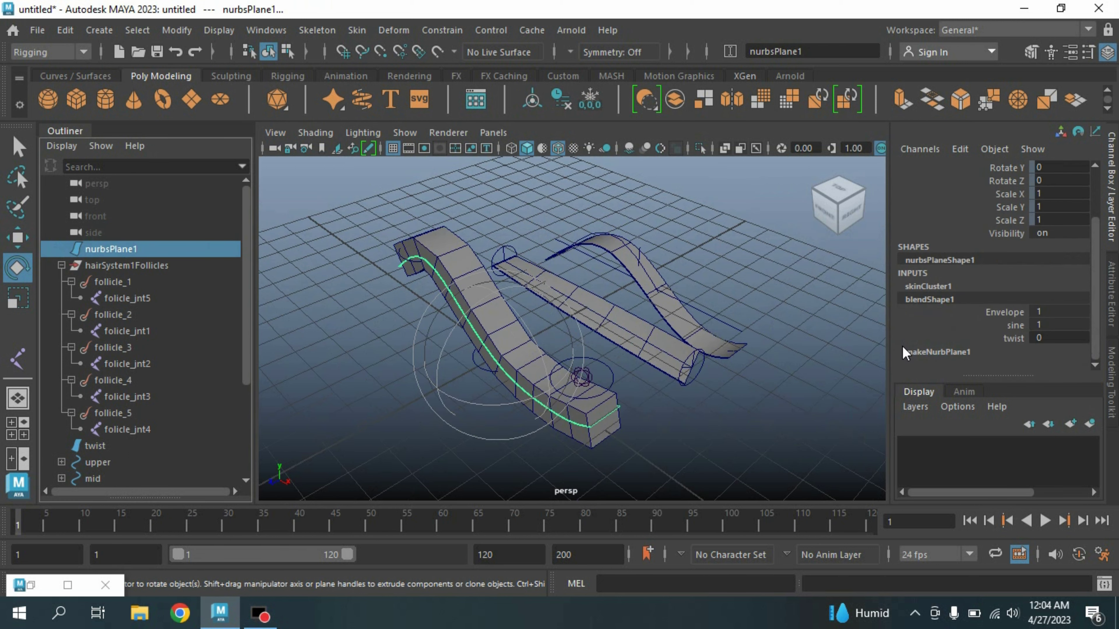
pyautogui.click(1011, 325)
pyautogui.moveTo(821, 320); pyautogui.dragTo(747, 335, button='middle')
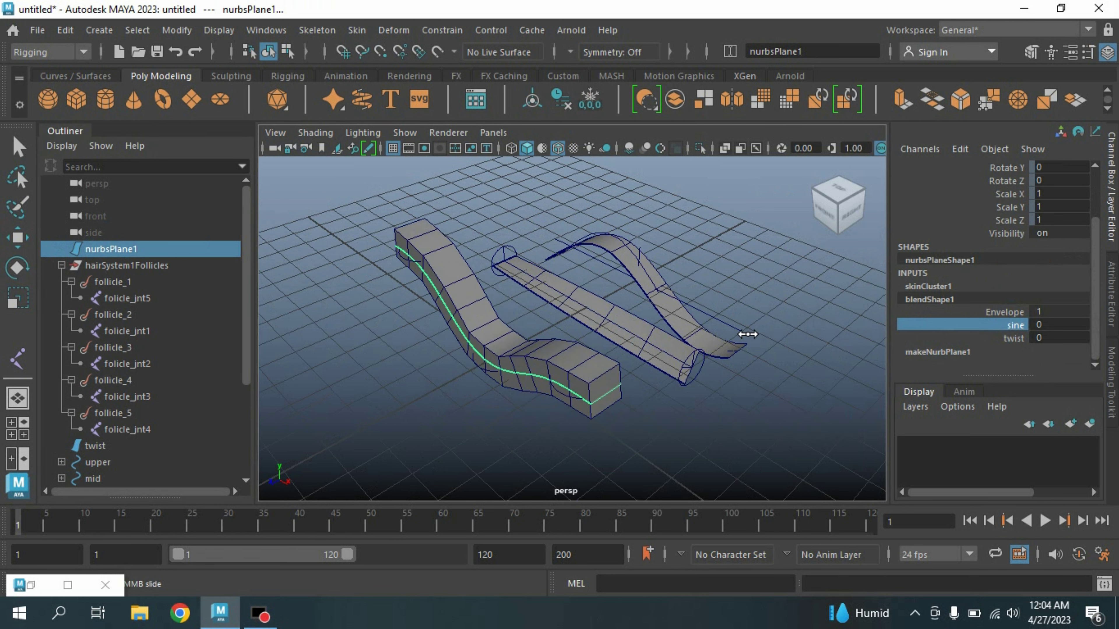
pyautogui.click(1012, 338)
pyautogui.moveTo(787, 343); pyautogui.dragTo(1088, 346, button='middle')
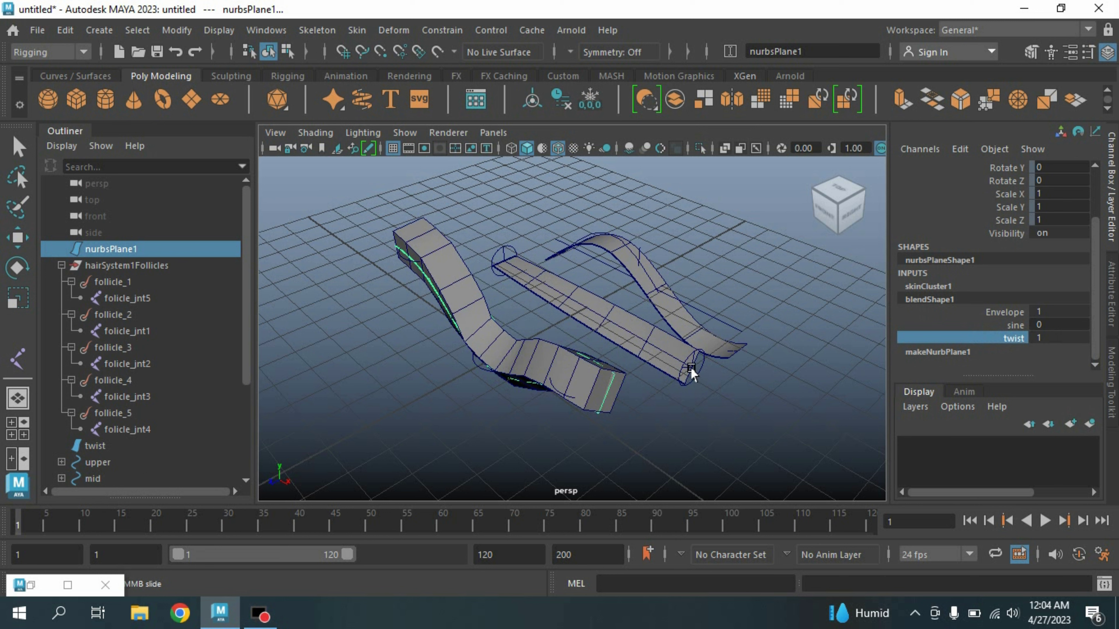
# Adjust the Start Angle of the twist1 deformer through the handle on the twisted ribbon plane.
pyautogui.click(691, 362)
pyautogui.press('e')
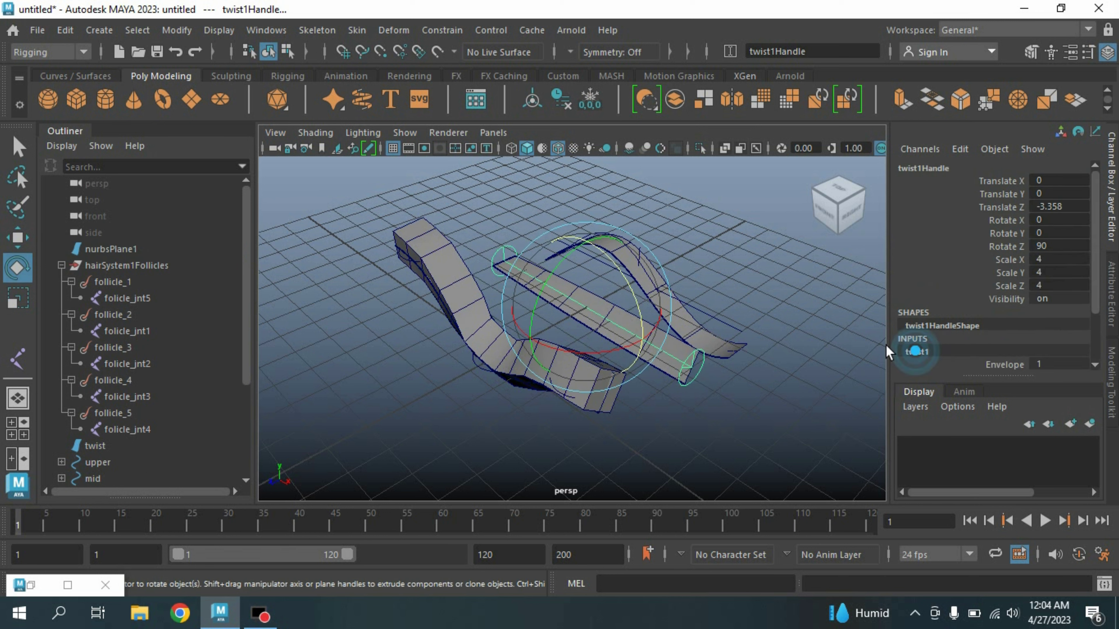
pyautogui.click(938, 352)
pyautogui.click(996, 312)
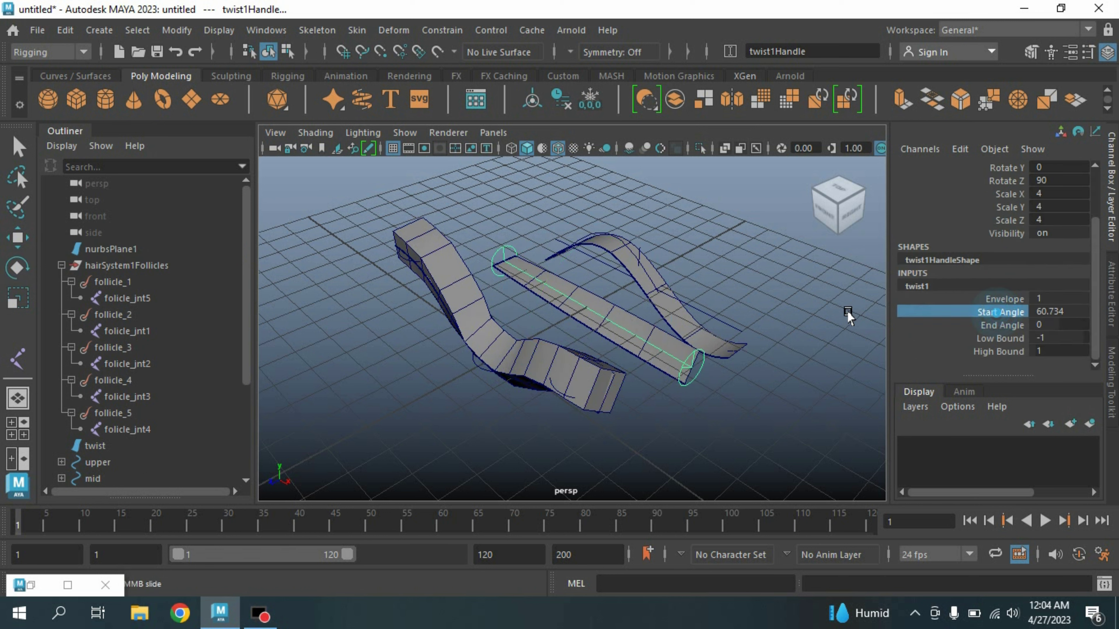
pyautogui.moveTo(809, 311); pyautogui.dragTo(767, 314, button='middle')
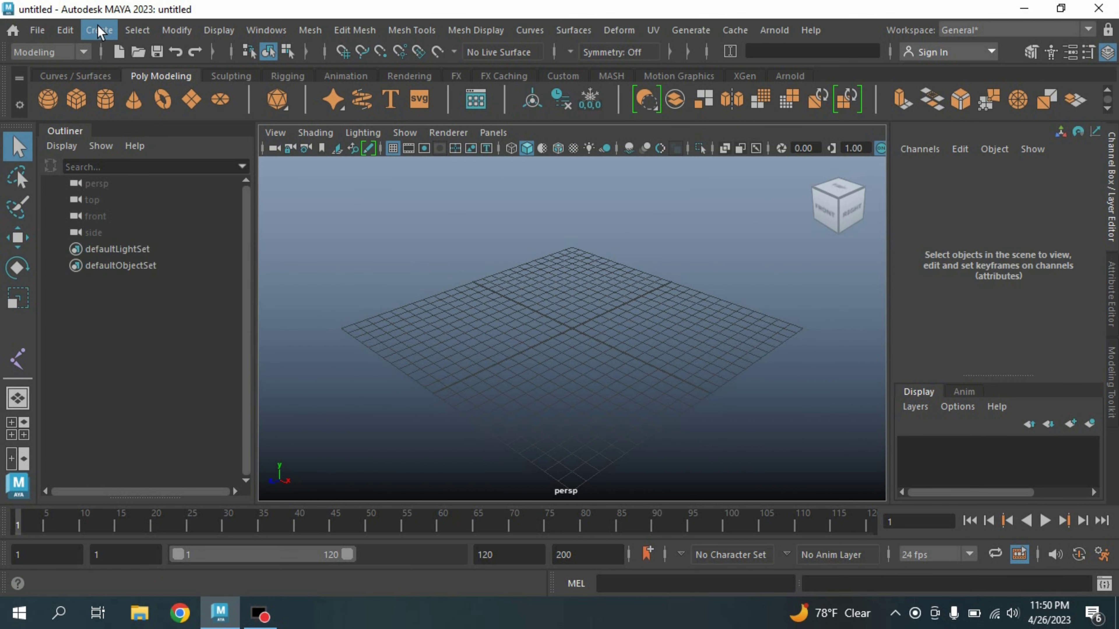
# Bring up the NURBS plane creation options and reset them to their defaults.
pyautogui.click(100, 30)
pyautogui.moveTo(305, 75)
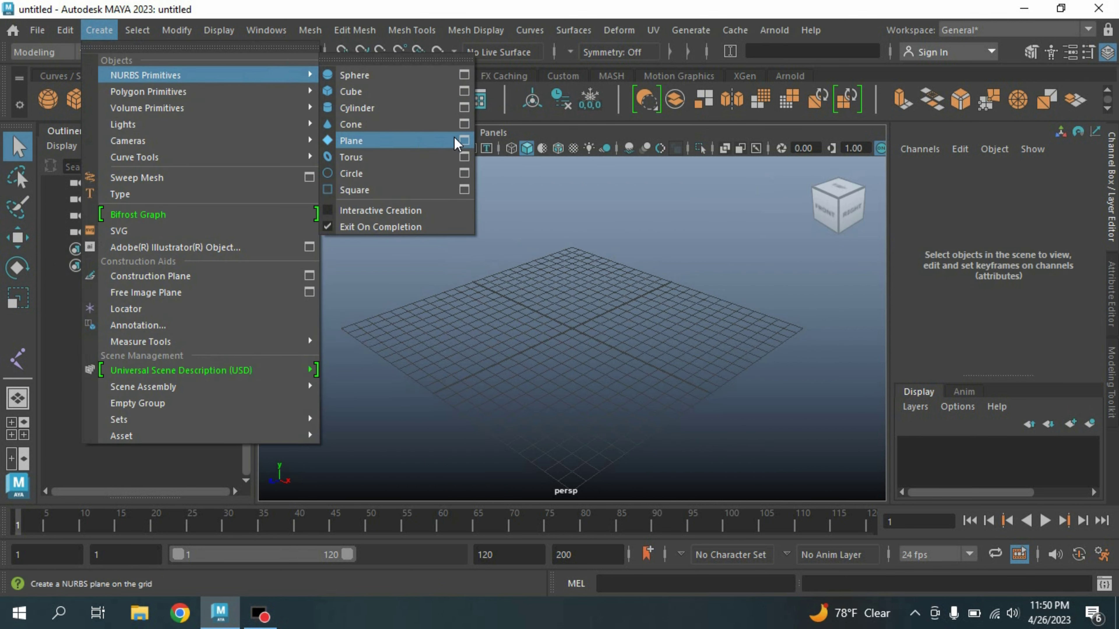
pyautogui.click(464, 140)
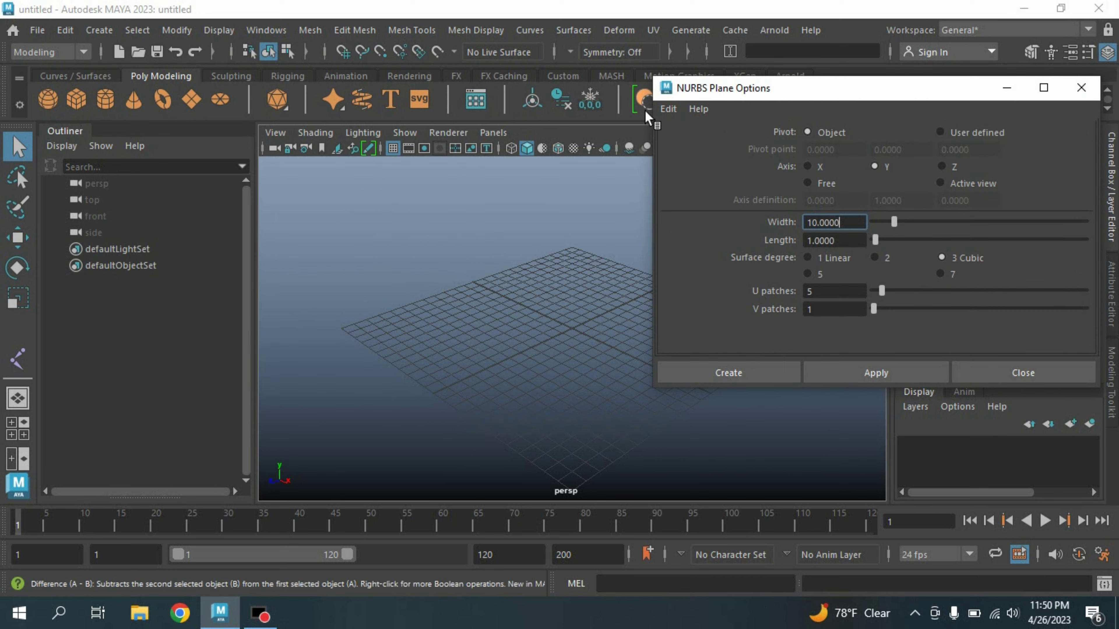
pyautogui.click(667, 108)
pyautogui.click(680, 140)
# Create a NURBS plane with a width of 8 and 5 U patches.
pyautogui.doubleClick(835, 222)
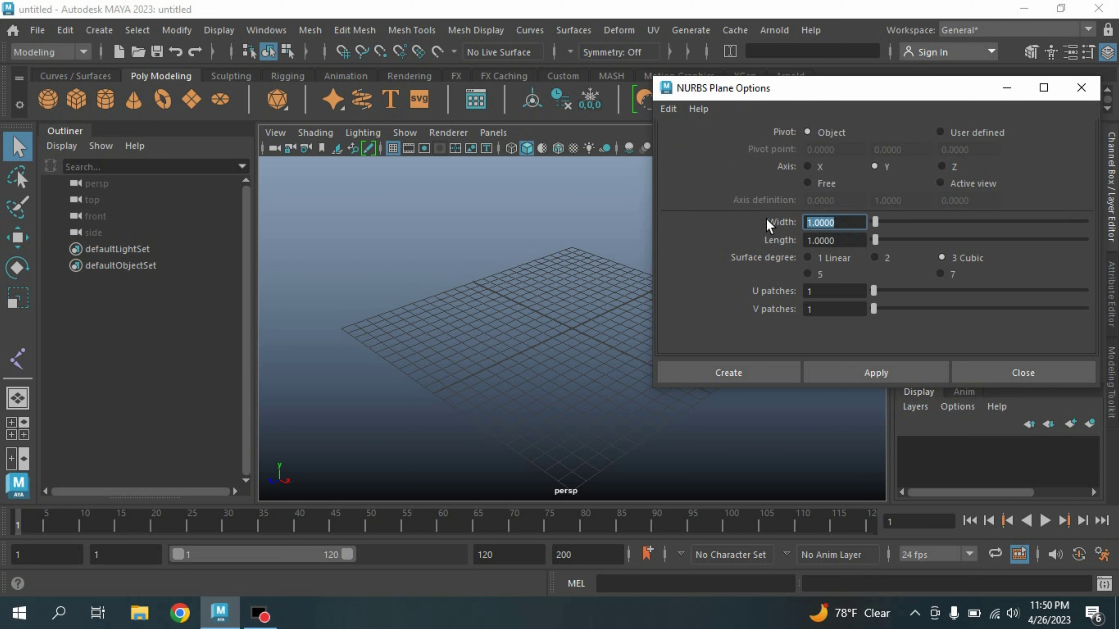
pyautogui.write('8')
pyautogui.press('Tab')
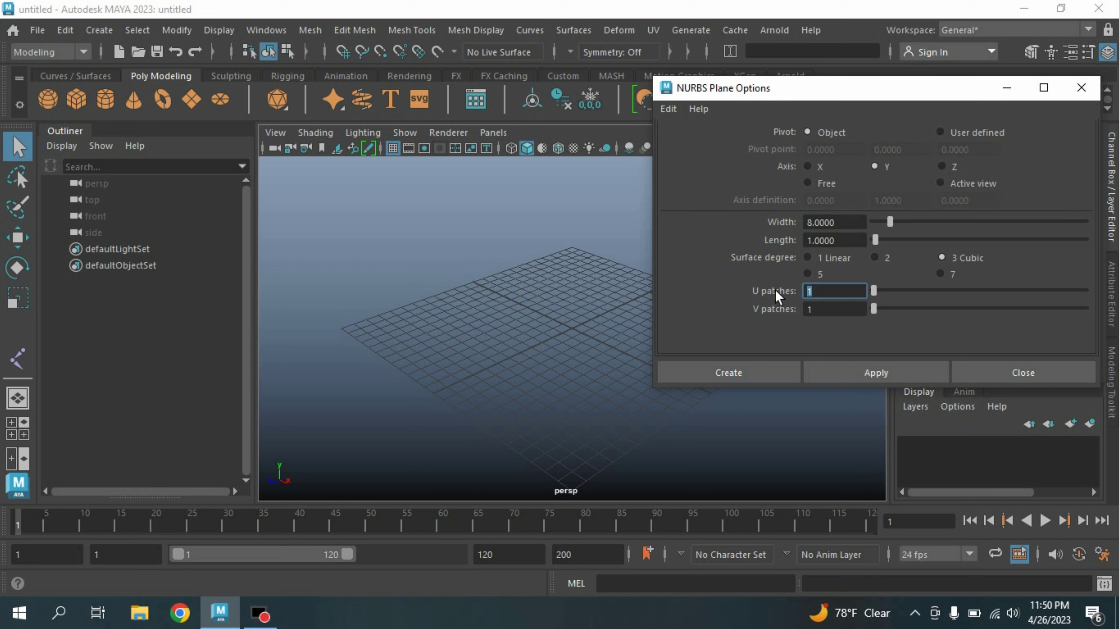
pyautogui.write('5')
pyautogui.click(720, 277)
pyautogui.click(735, 372)
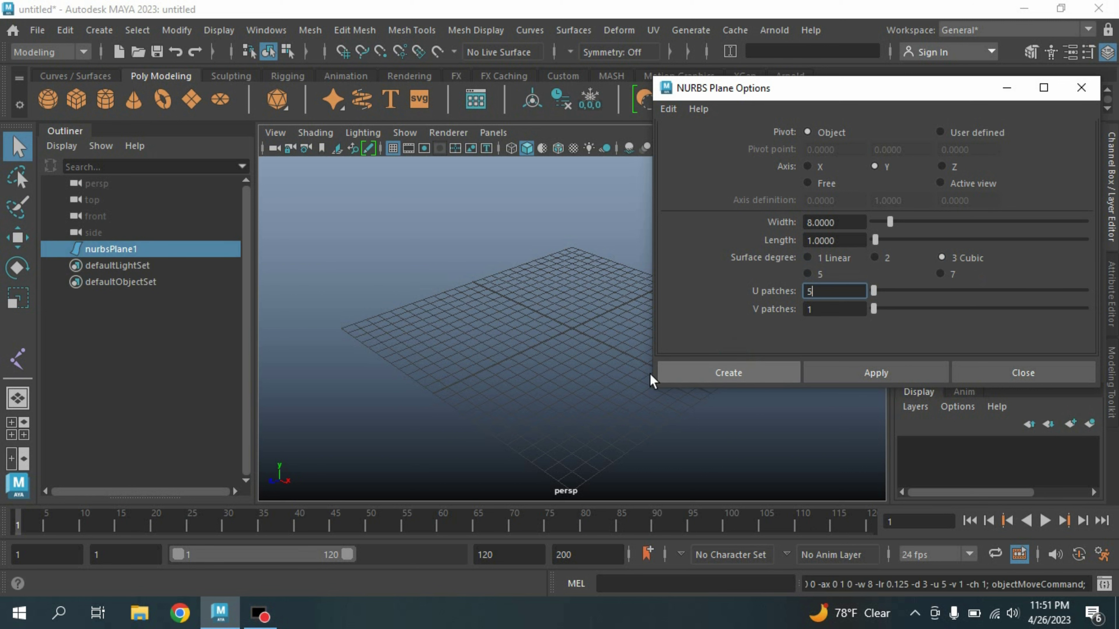
pyautogui.scroll(2, 530, 333)
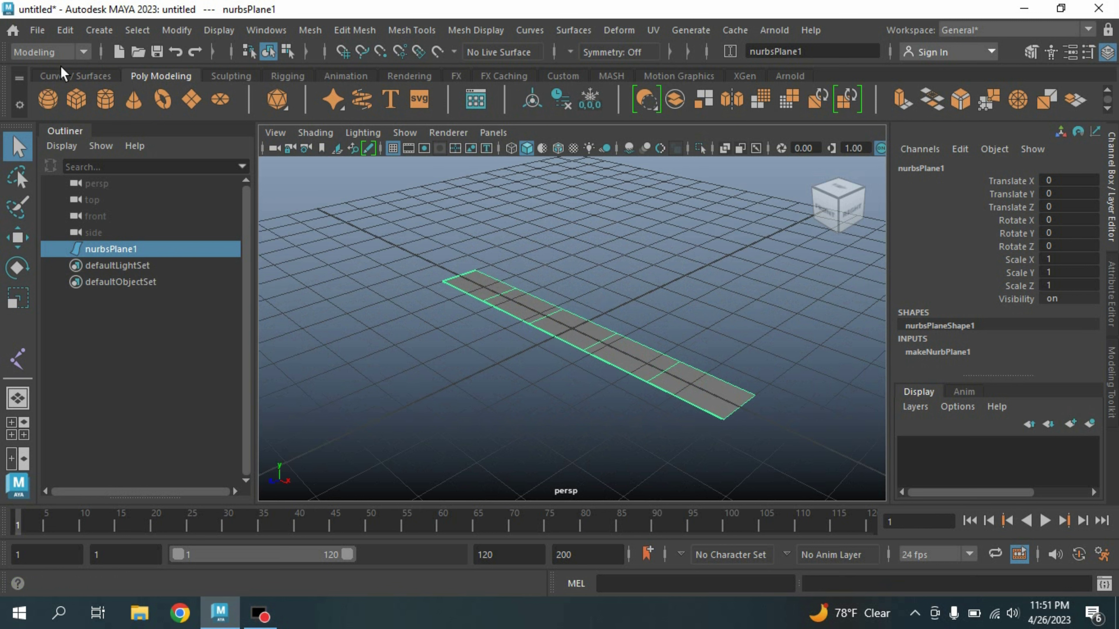
# Switch to the FX menu set, bring up the nHair Create Hair options and reset them to their defaults.
pyautogui.click(61, 51)
pyautogui.click(54, 115)
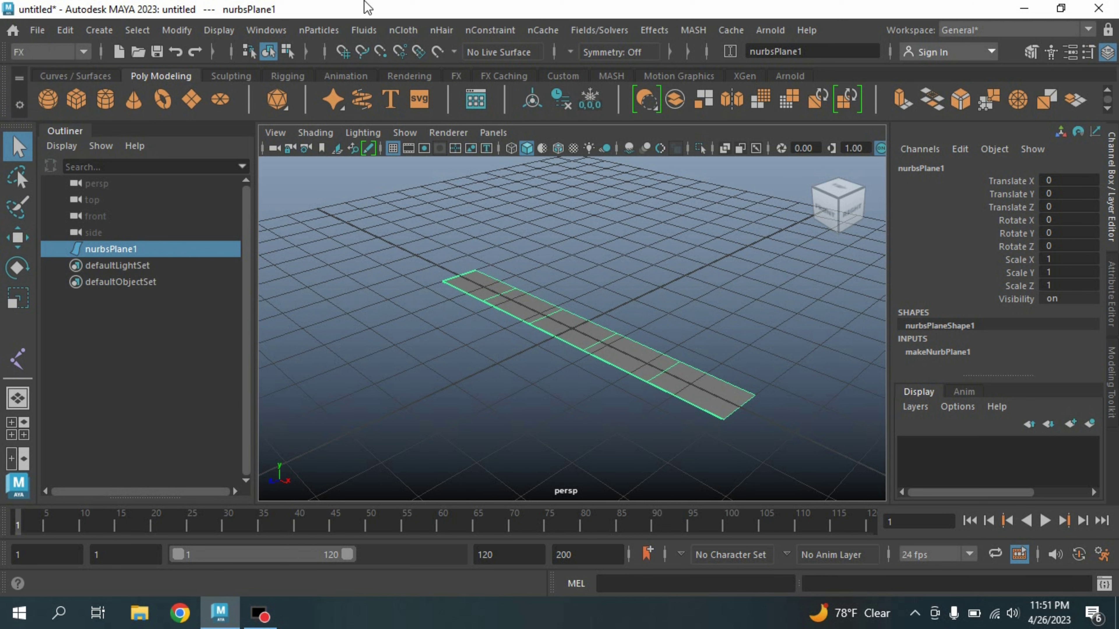
pyautogui.click(433, 31)
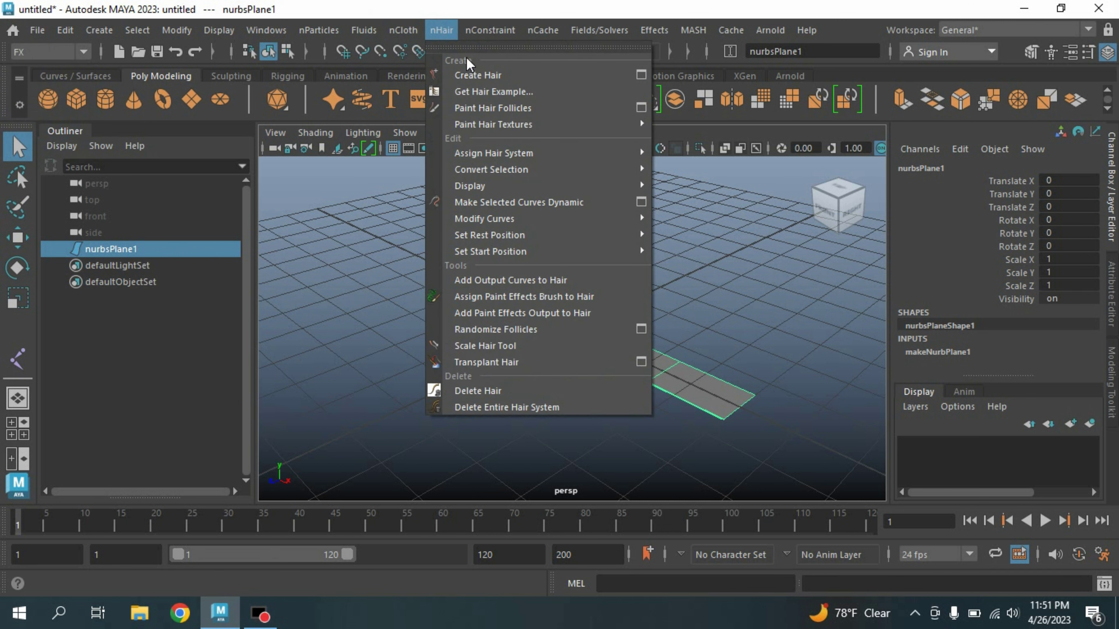
pyautogui.click(642, 76)
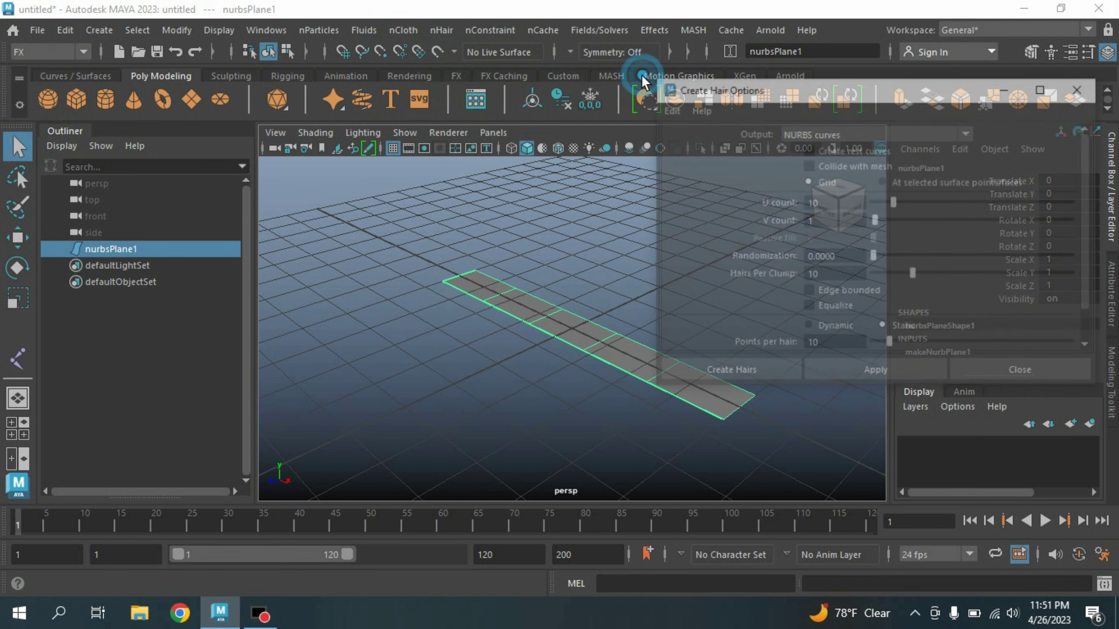
pyautogui.click(668, 110)
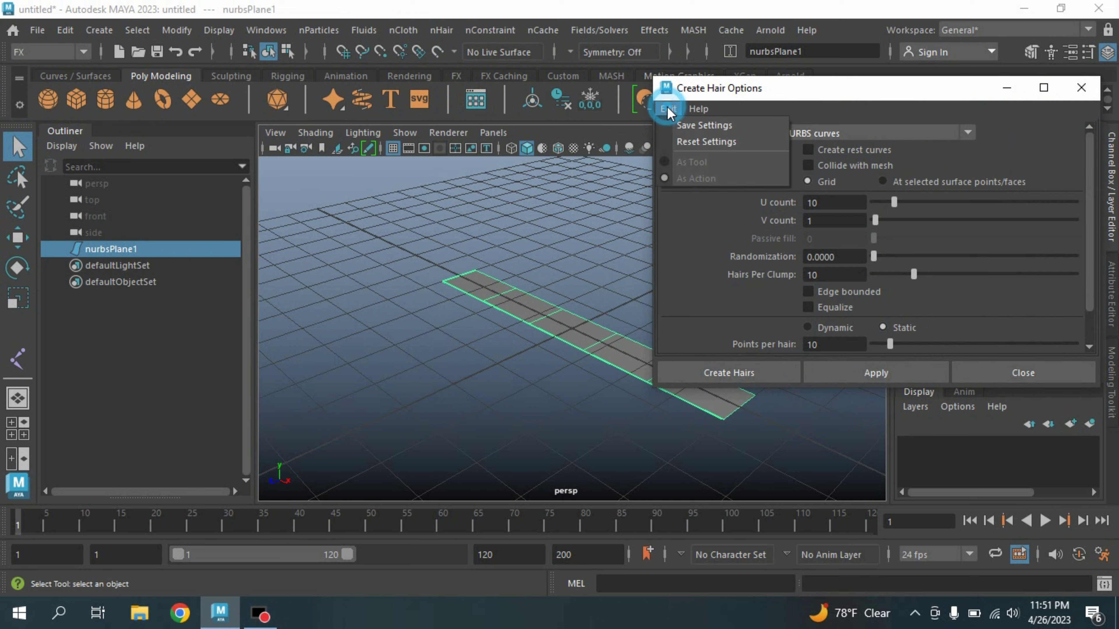
pyautogui.click(687, 140)
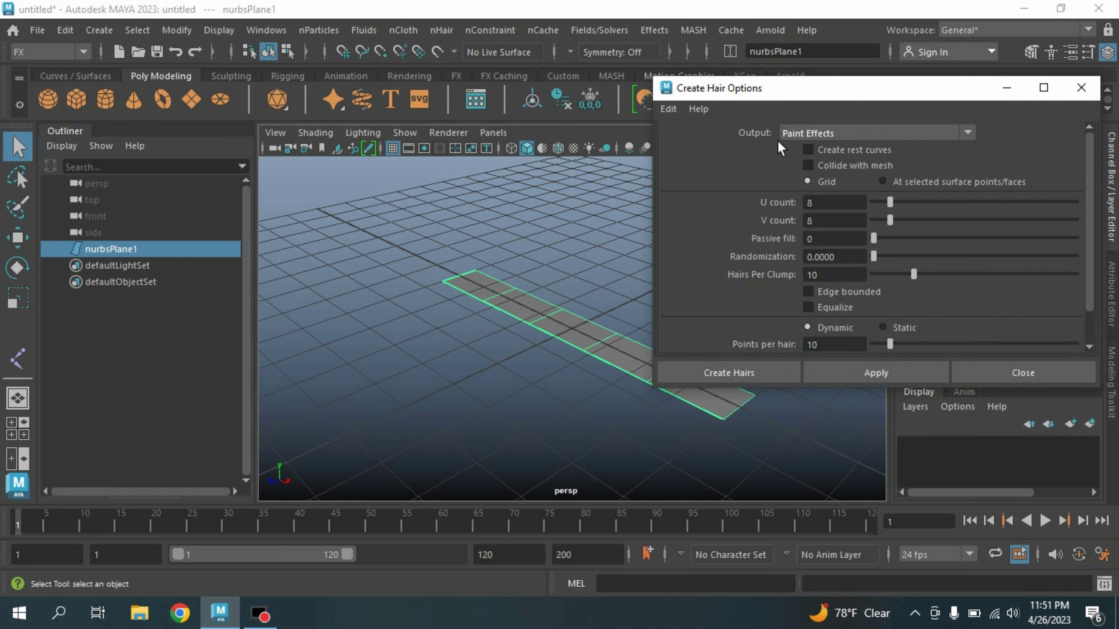
# Configure the hair with NURBS curves output, a U count of 5 and the Static option.
pyautogui.click(802, 133)
pyautogui.click(808, 167)
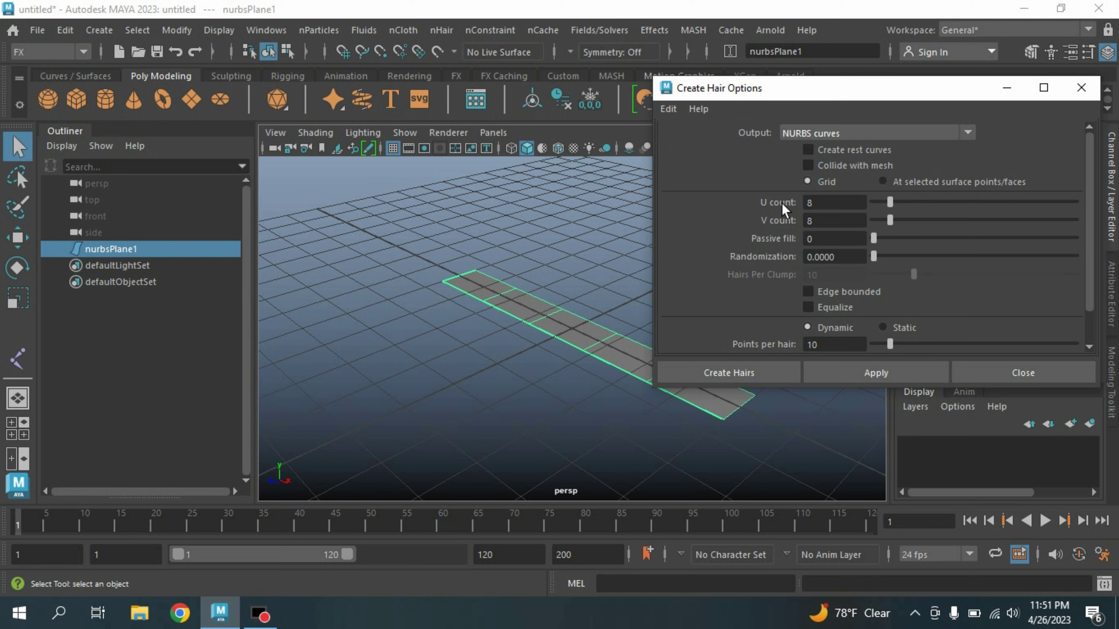
pyautogui.doubleClick(823, 202)
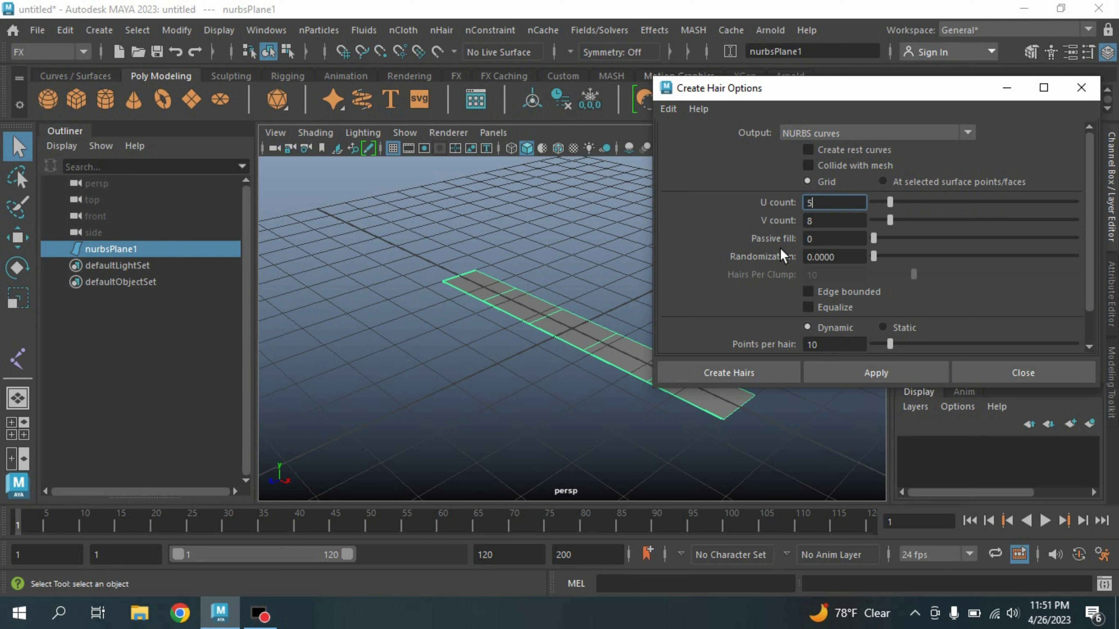
pyautogui.scroll(-2, 711, 275)
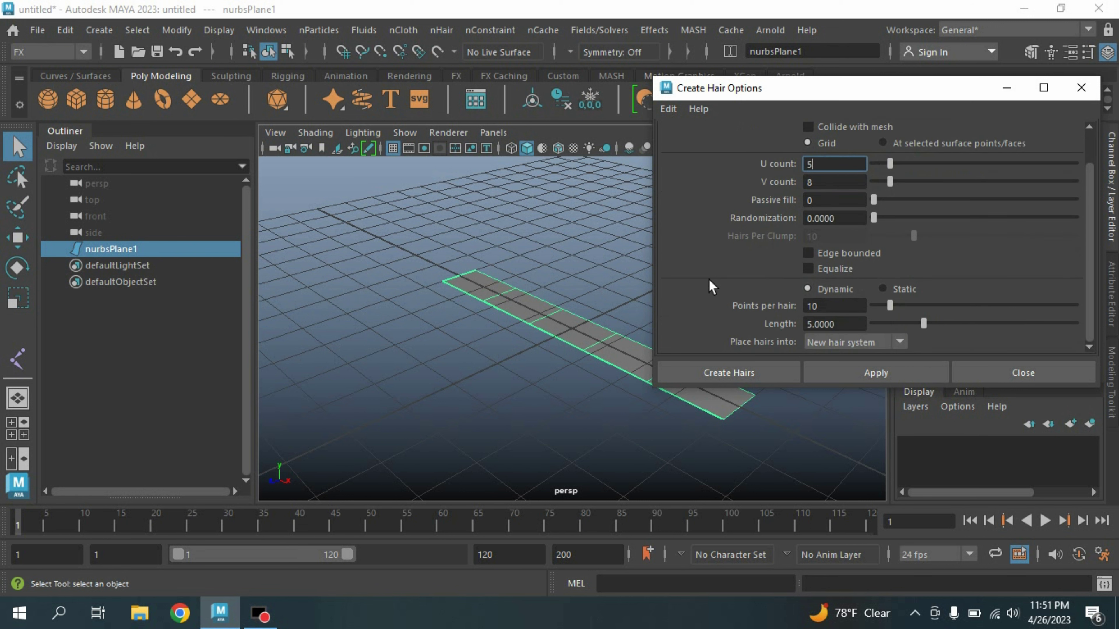
pyautogui.click(882, 286)
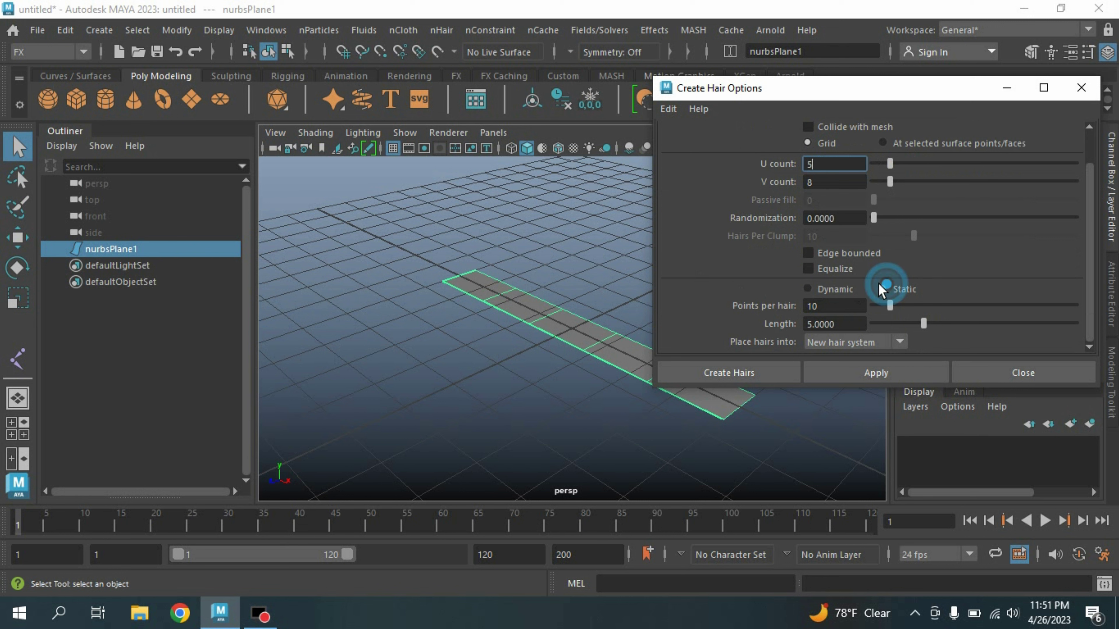
pyautogui.scroll(2, 724, 261)
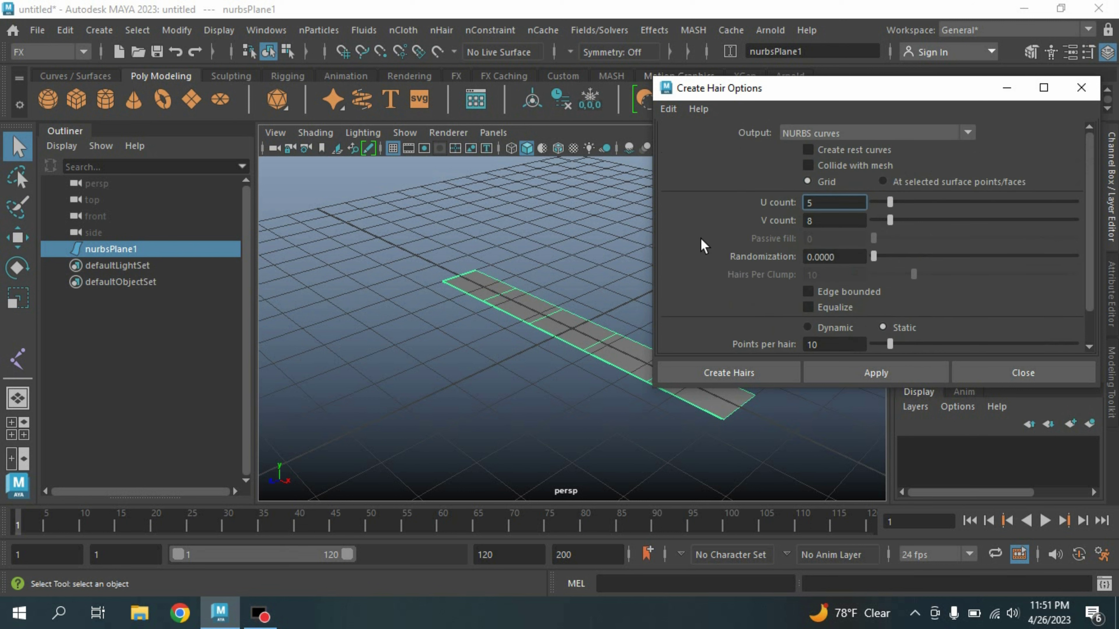
# Set the hair V count to 1 and create the hairs on the NURBS plane.
pyautogui.click(811, 221)
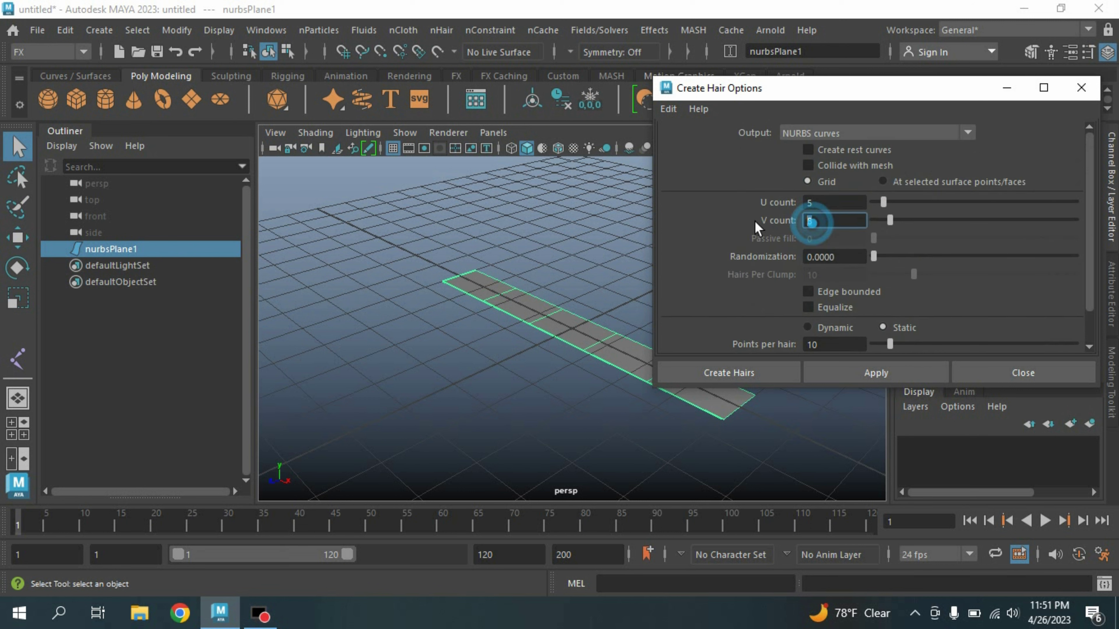
pyautogui.write('1')
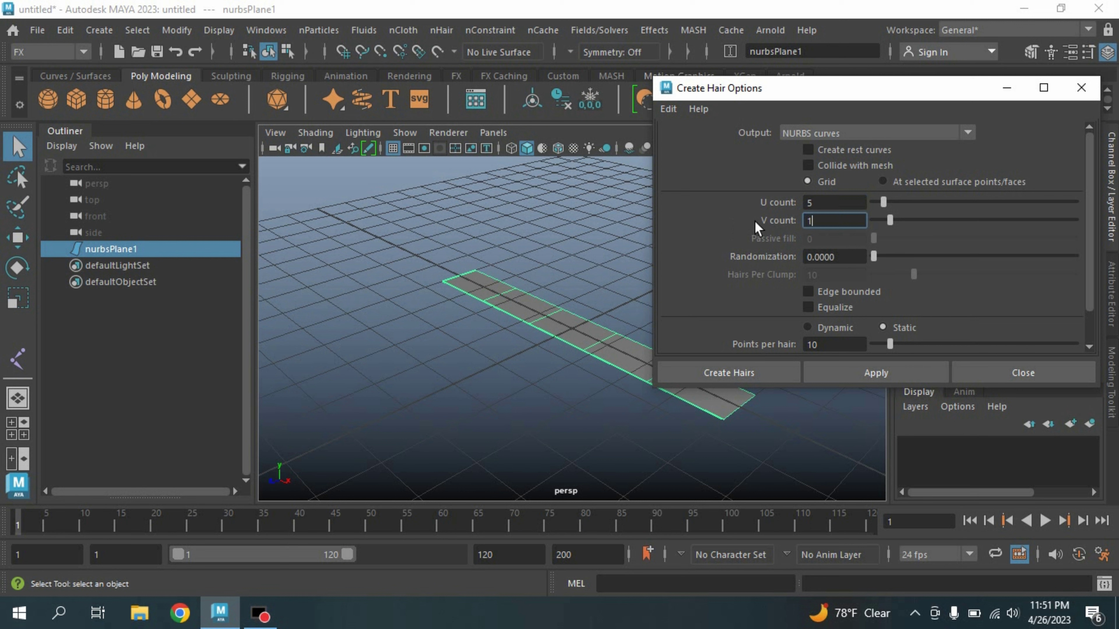
pyautogui.press('Return')
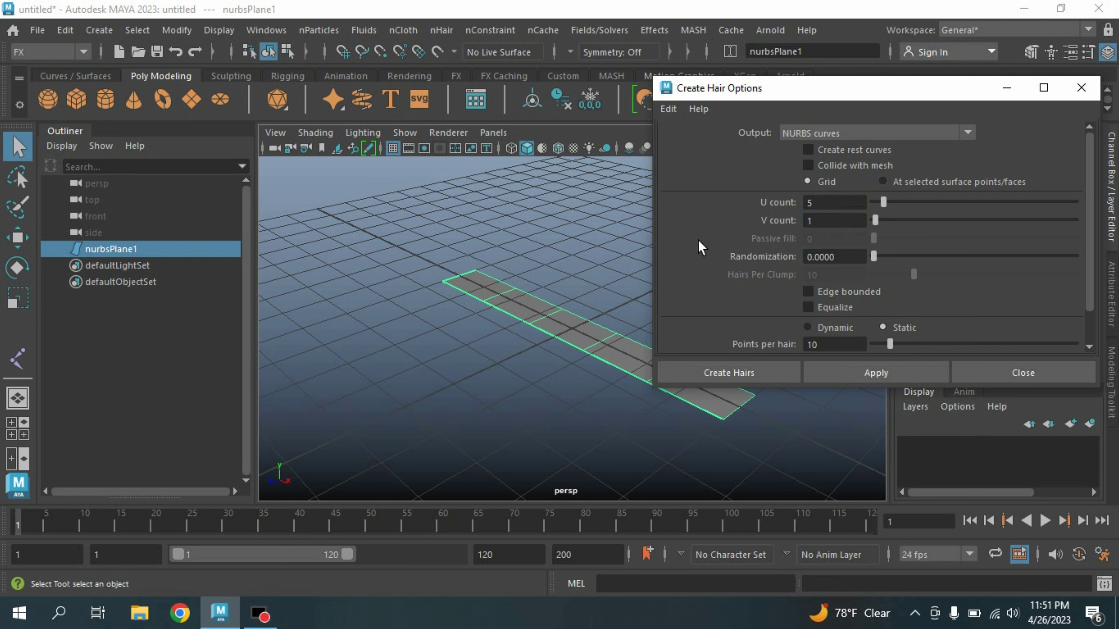
pyautogui.scroll(-1, 698, 240)
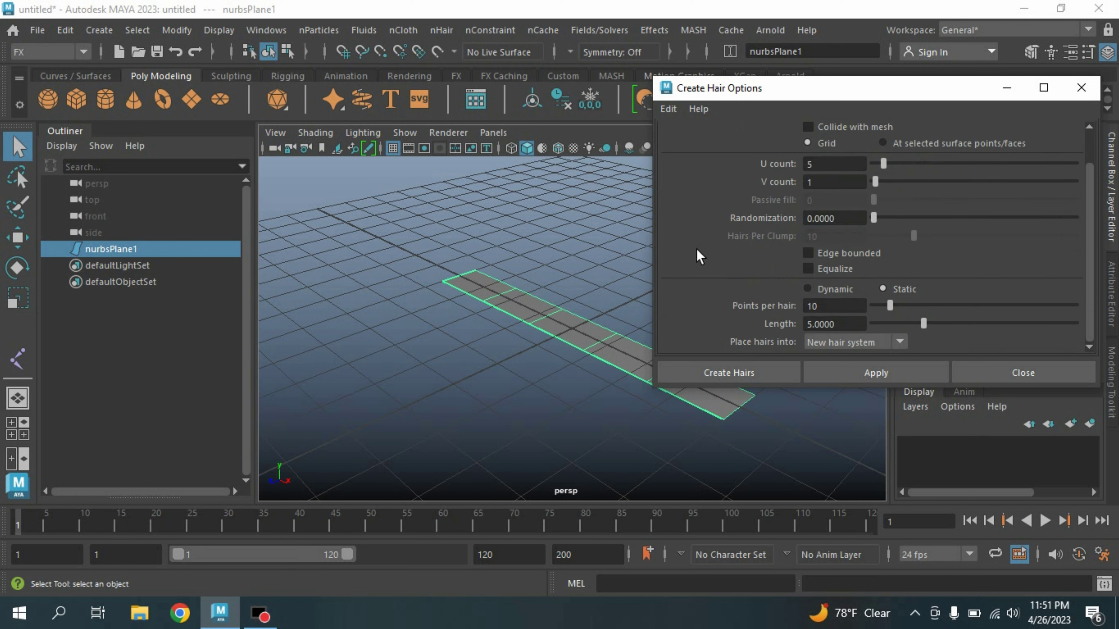
pyautogui.click(726, 372)
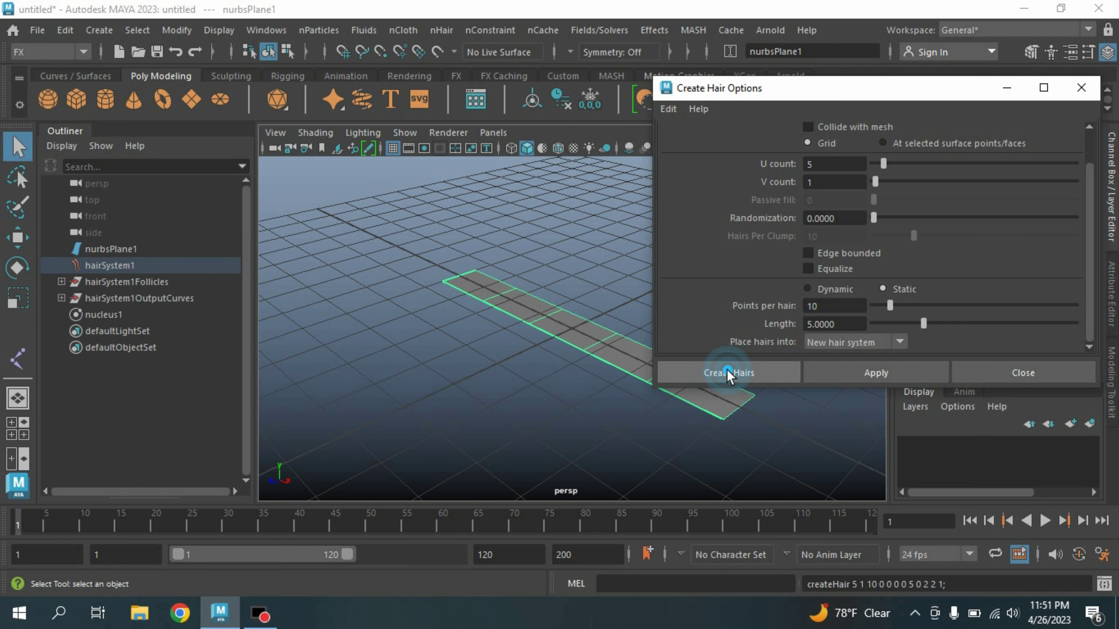
pyautogui.scroll(-4, 545, 352)
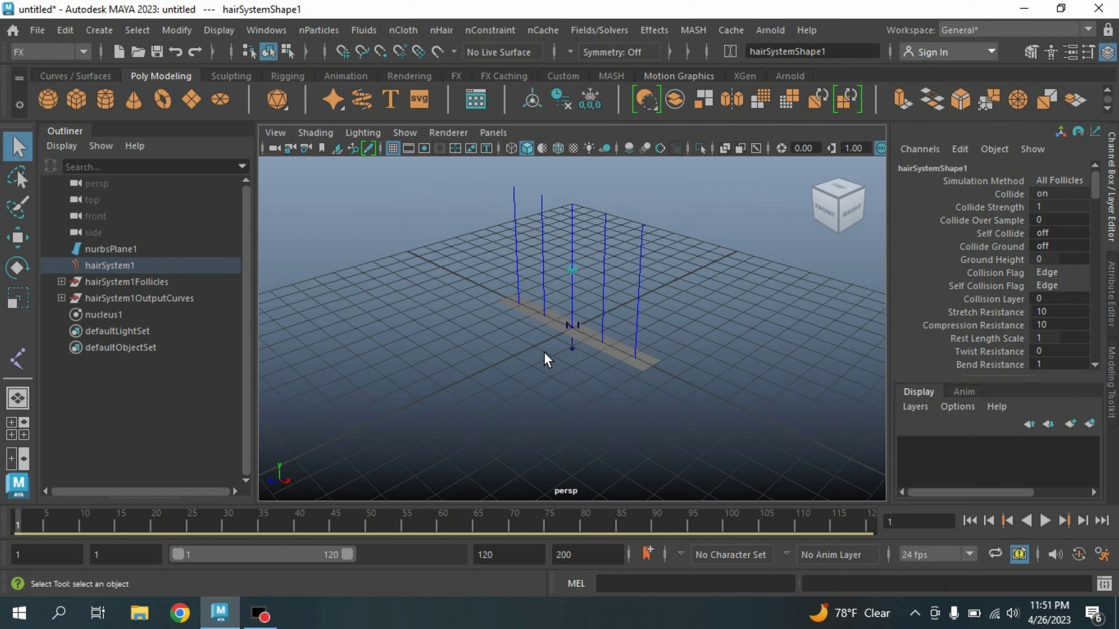
pyautogui.keyDown('alt'); pyautogui.moveTo(528, 355); pyautogui.dragTo(546, 381); pyautogui.keyUp('alt')
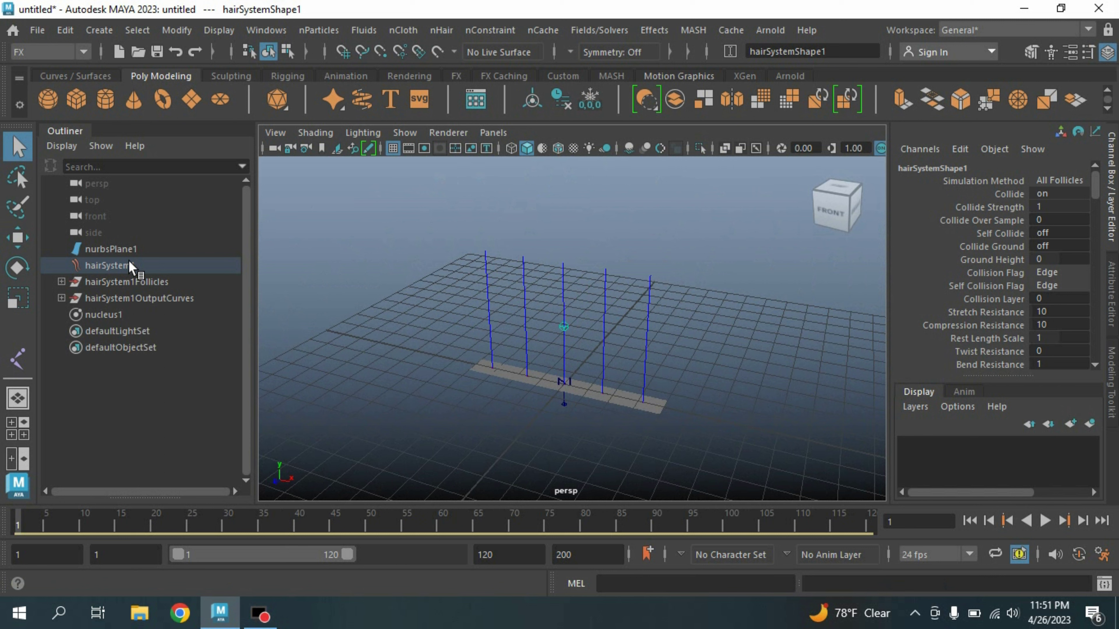
# Duplicate nurbsPlane1 and move the copy behind the original to a Translate Z of about -3.36.
pyautogui.click(107, 265)
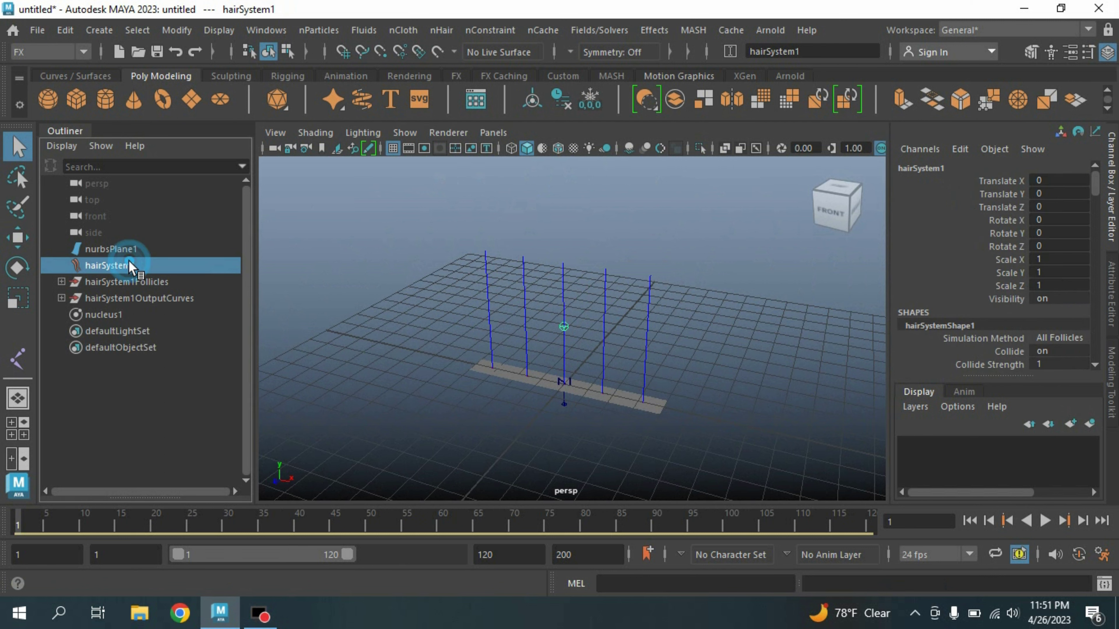
pyautogui.click(116, 248)
pyautogui.keyDown('alt'); pyautogui.moveTo(471, 325); pyautogui.dragTo(427, 337); pyautogui.keyUp('alt')
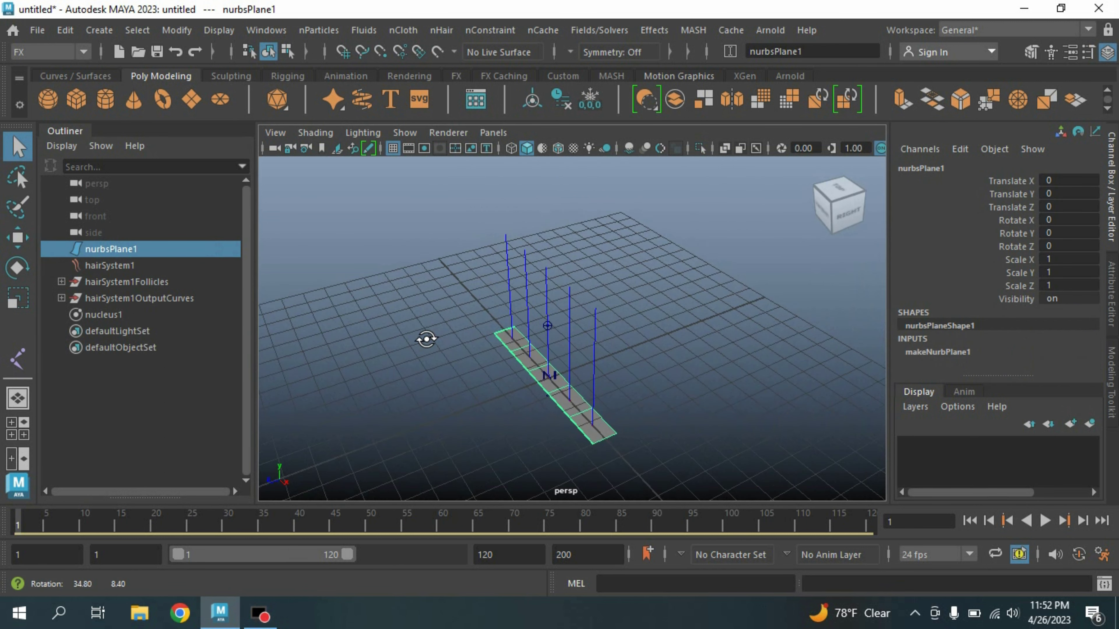
pyautogui.hotkey('ctrl', 'd')
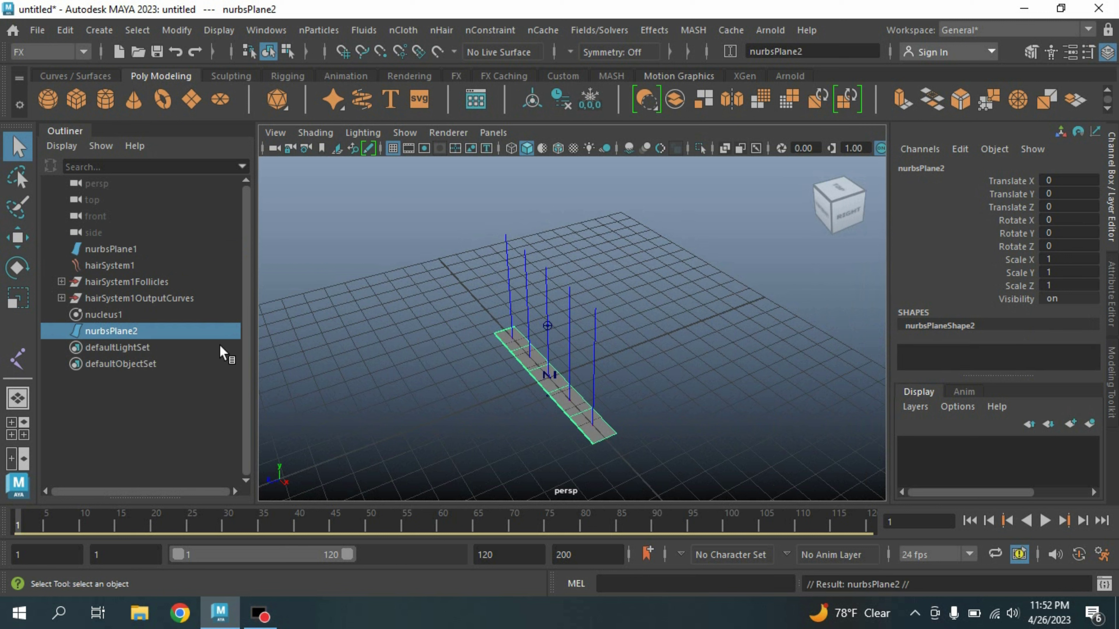
pyautogui.click(26, 239)
pyautogui.moveTo(471, 407); pyautogui.dragTo(554, 394)
pyautogui.scroll(3, 496, 402)
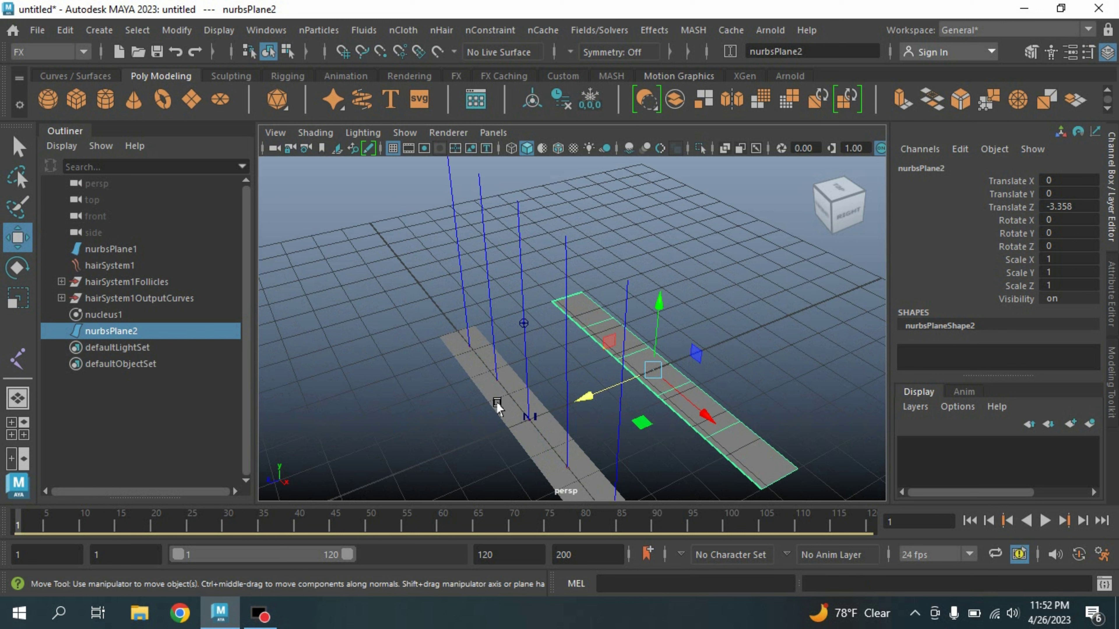
pyautogui.keyDown('alt'); pyautogui.moveTo(406, 391); pyautogui.dragTo(424, 376); pyautogui.keyUp('alt')
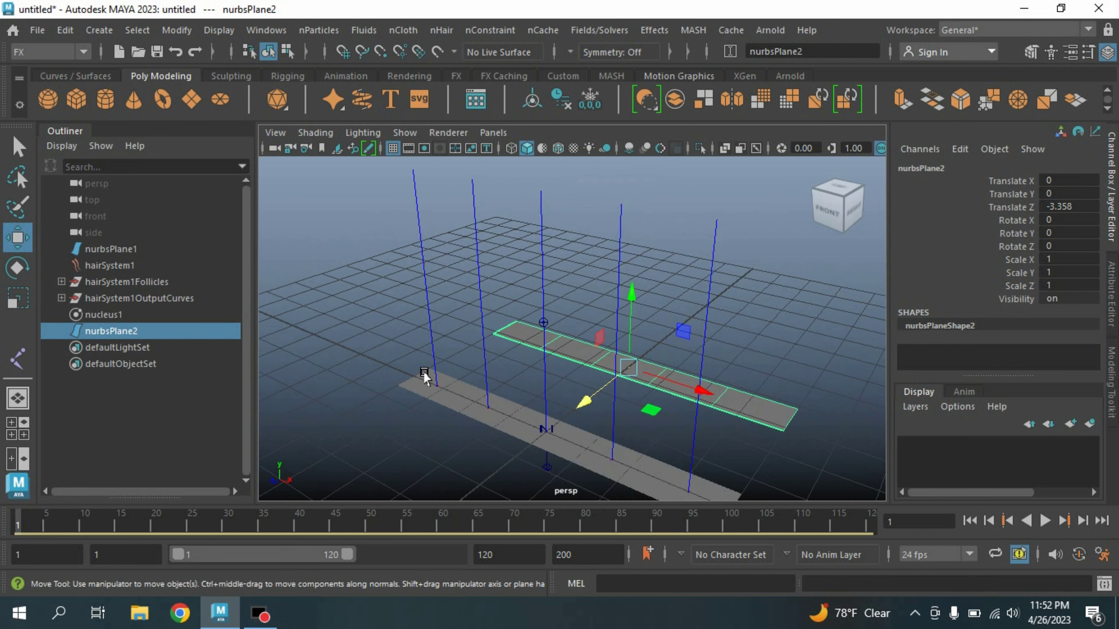
# Delete the nucleus1, hairSystem1OutputCurves and hairSystem1 nodes from the scene.
pyautogui.doubleClick(101, 314)
pyautogui.click(117, 299)
pyautogui.keyDown('ctrl'); pyautogui.click(118, 297); pyautogui.keyUp('ctrl')
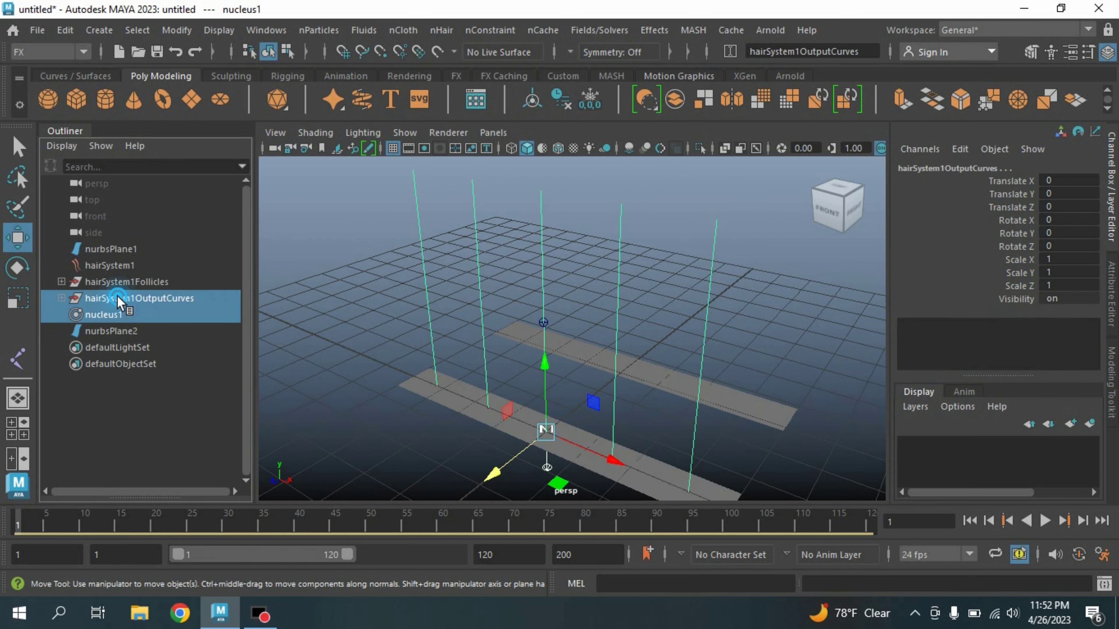
pyautogui.keyDown('ctrl'); pyautogui.click(120, 265); pyautogui.keyUp('ctrl')
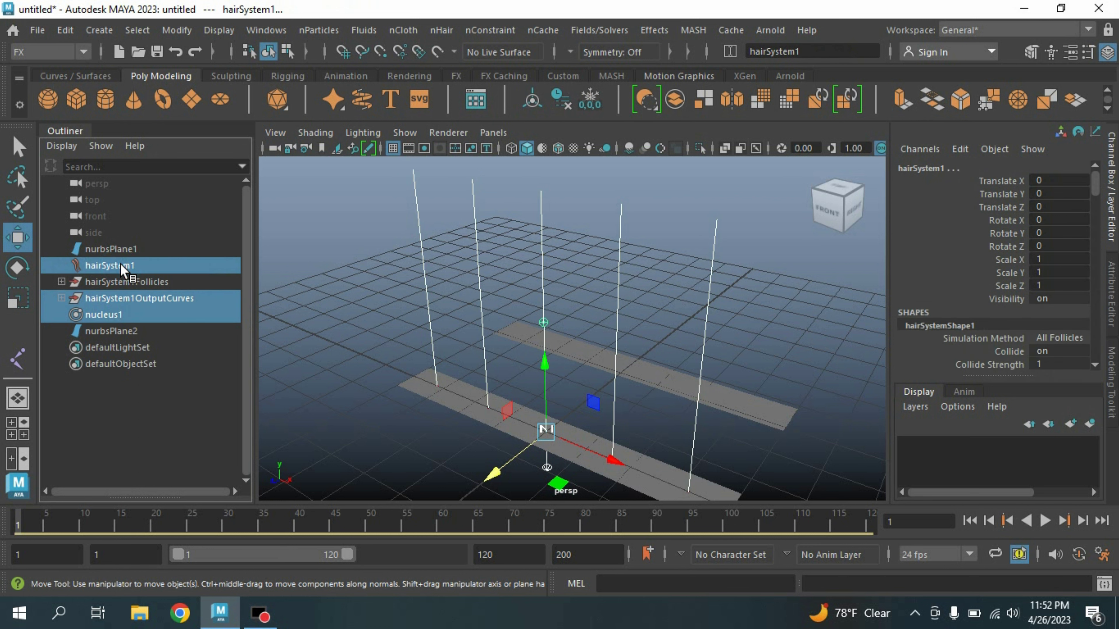
pyautogui.press('Delete')
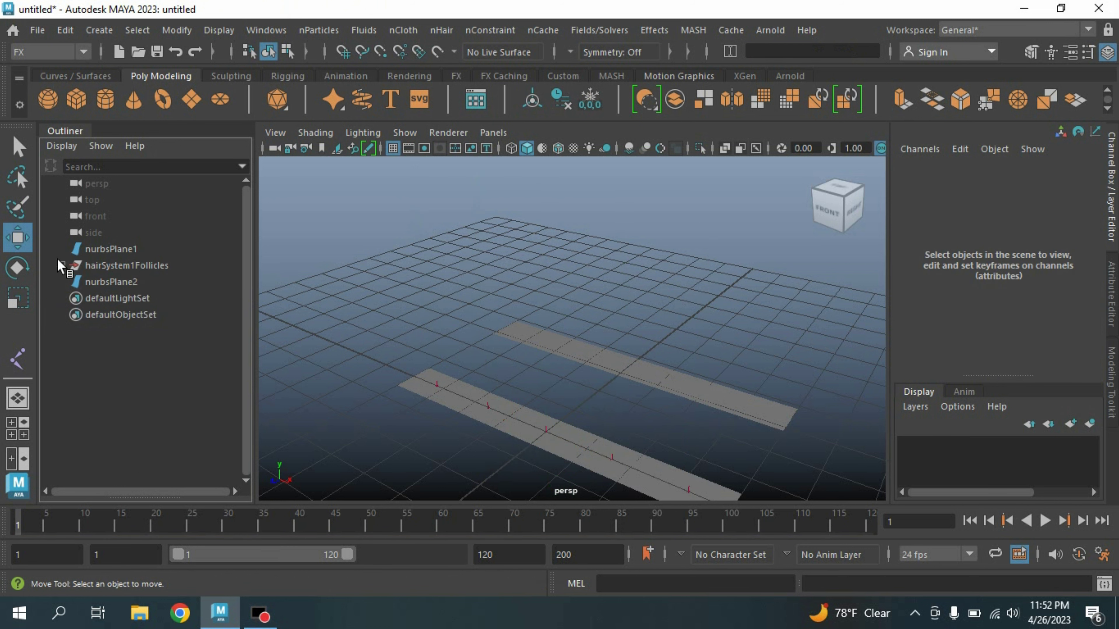
# Delete curve1, curve3, curve5, curve7 and curve9 from under the five follicles in hairSystem1Follicles.
pyautogui.click(61, 265)
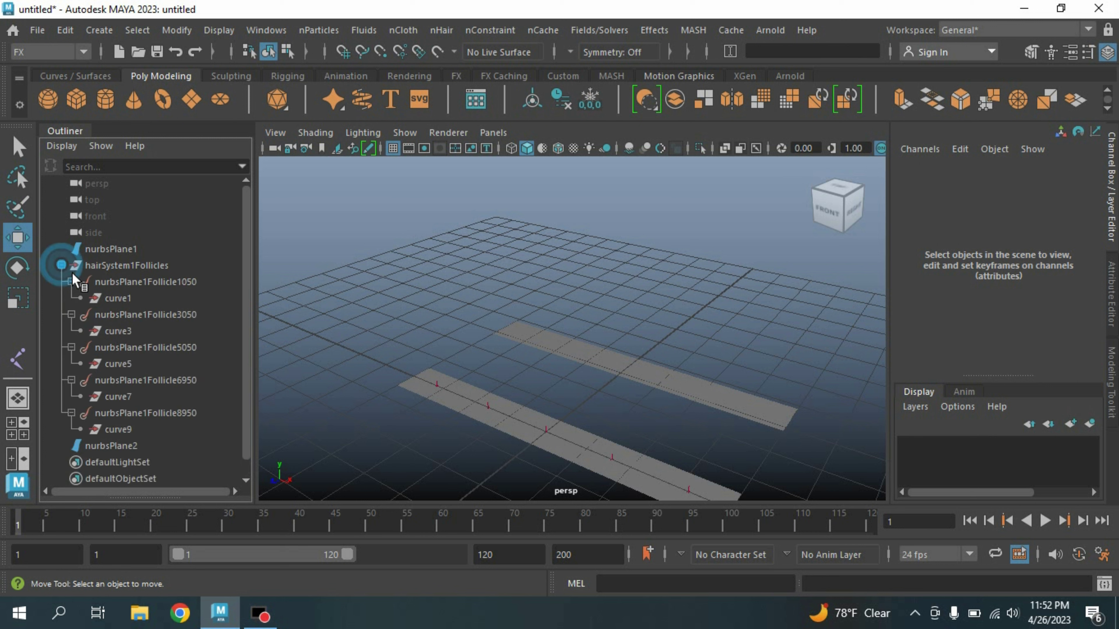
pyautogui.scroll(-1, 143, 322)
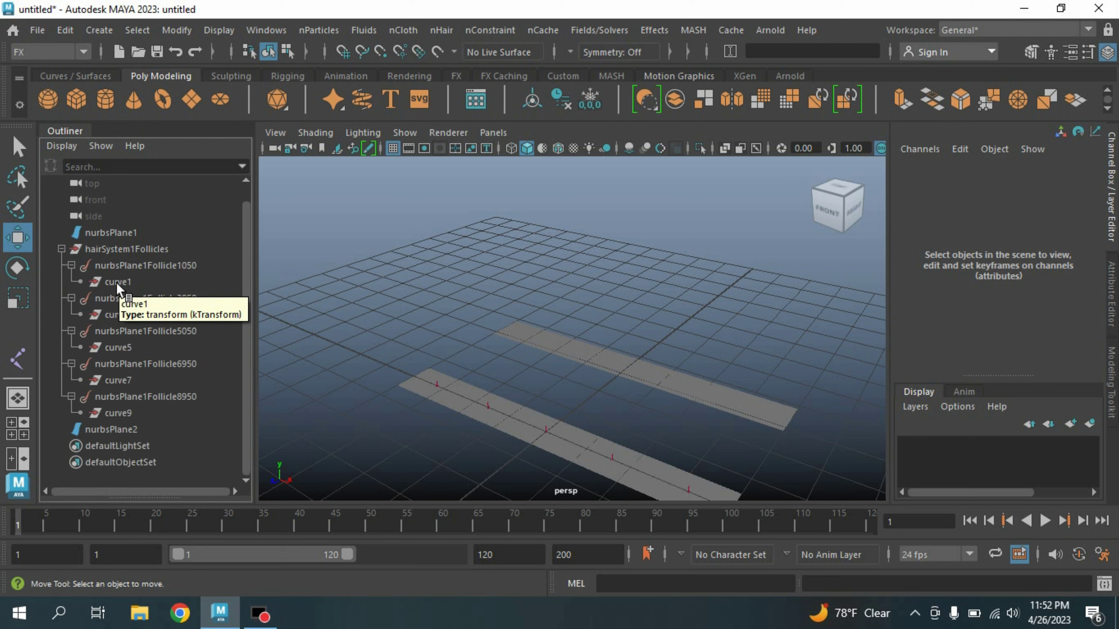
pyautogui.click(117, 287)
pyautogui.keyDown('ctrl'); pyautogui.click(140, 315); pyautogui.keyUp('ctrl')
pyautogui.keyDown('ctrl'); pyautogui.click(140, 346); pyautogui.keyUp('ctrl')
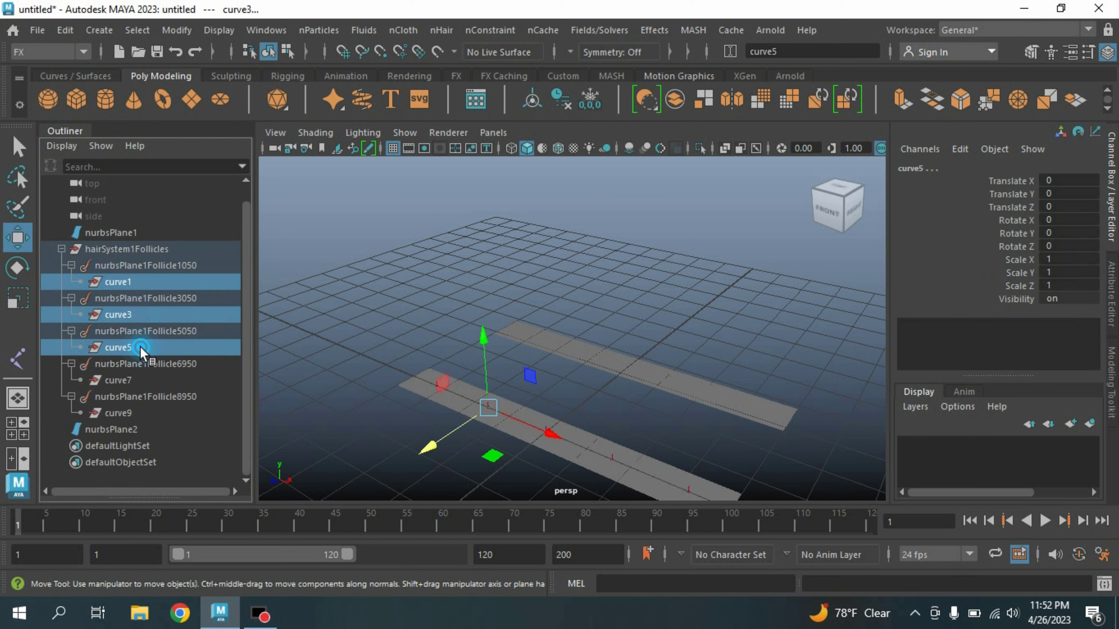
pyautogui.keyDown('ctrl'); pyautogui.click(135, 380); pyautogui.keyUp('ctrl')
pyautogui.keyDown('ctrl'); pyautogui.click(133, 412); pyautogui.keyUp('ctrl')
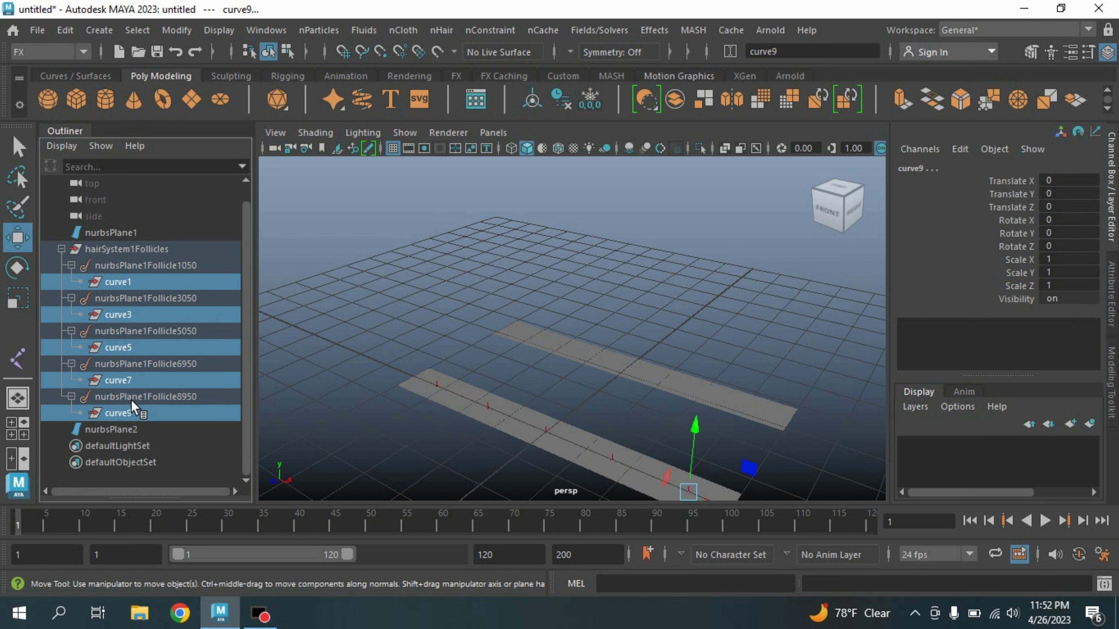
pyautogui.press('Delete')
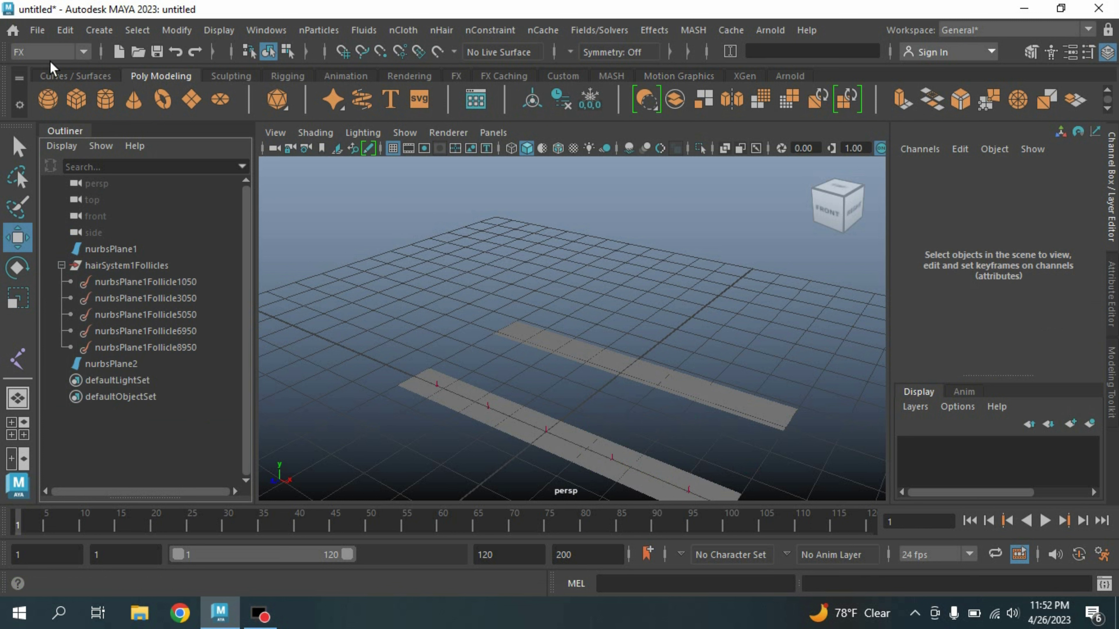
# Switch to the Rigging menu set and create a single joint just beyond the left end of the front NURBS plane.
pyautogui.click(48, 52)
pyautogui.click(49, 88)
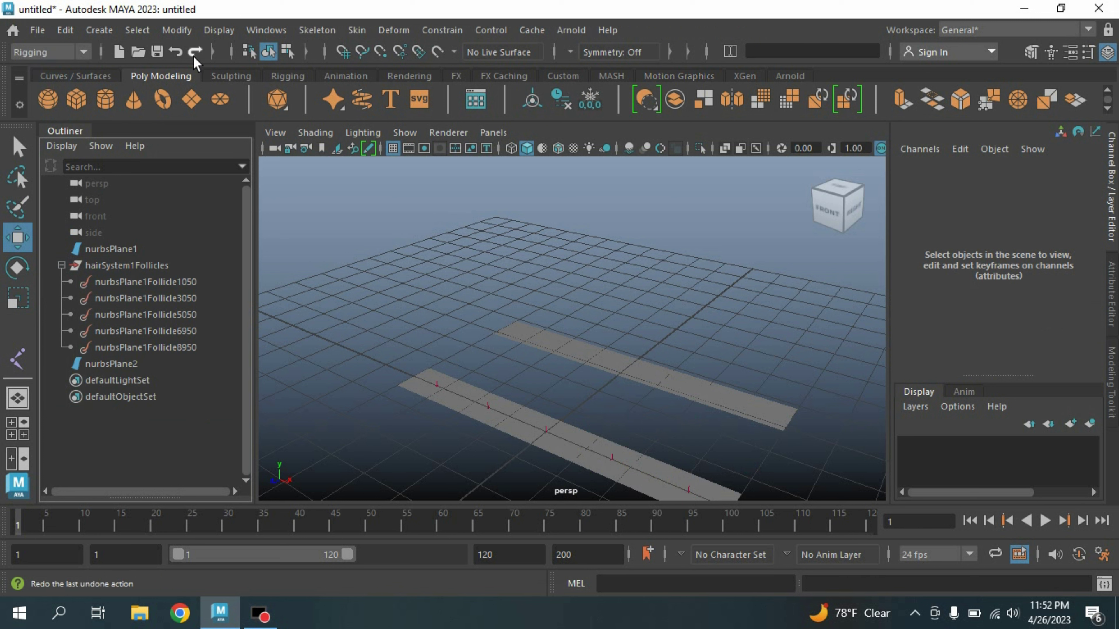
pyautogui.click(310, 29)
pyautogui.click(377, 82)
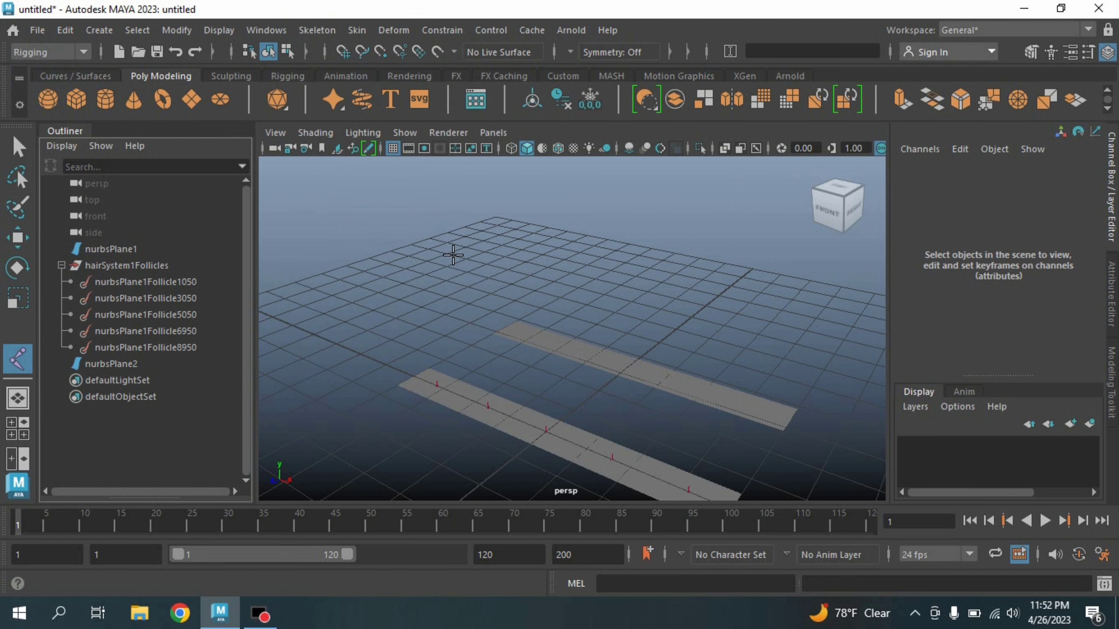
pyautogui.keyDown('alt'); pyautogui.moveTo(467, 320); pyautogui.dragTo(363, 354); pyautogui.keyUp('alt')
pyautogui.click(374, 345)
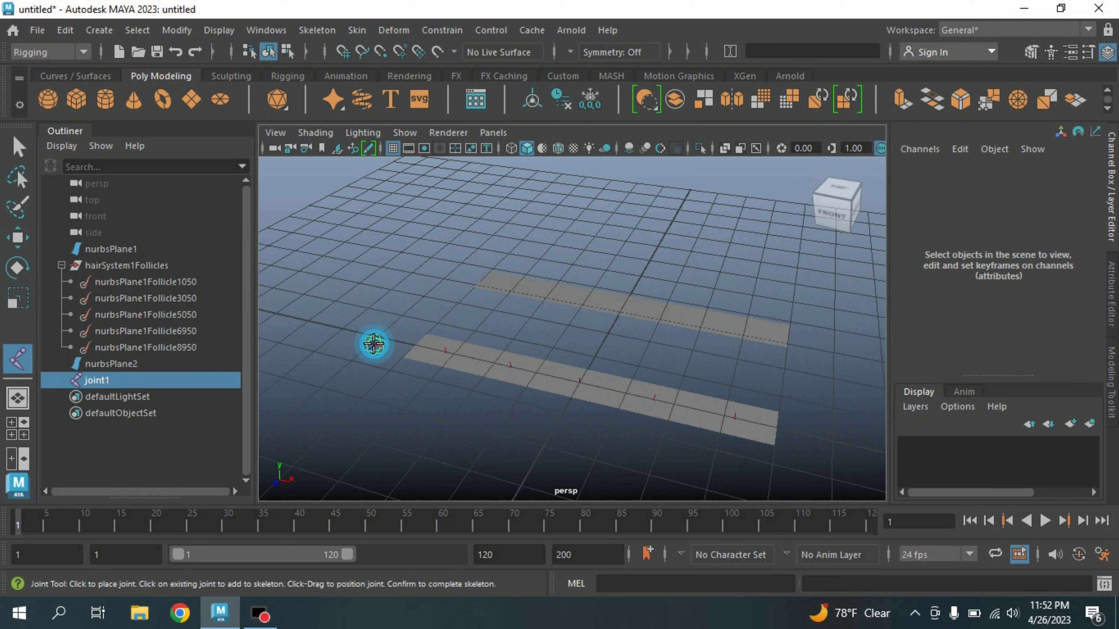
pyautogui.press('Return')
pyautogui.press('q')
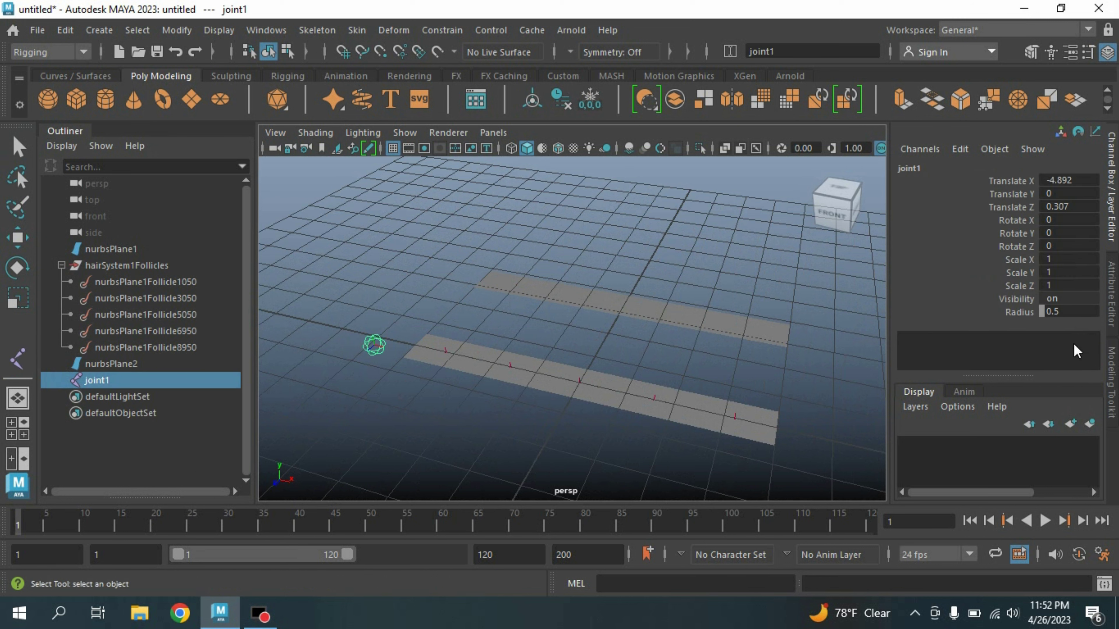
# Set joint1's radius to 0.25 and parent the joint under nurbsPlane1Follicle1050.
pyautogui.doubleClick(1064, 311)
pyautogui.write('.')
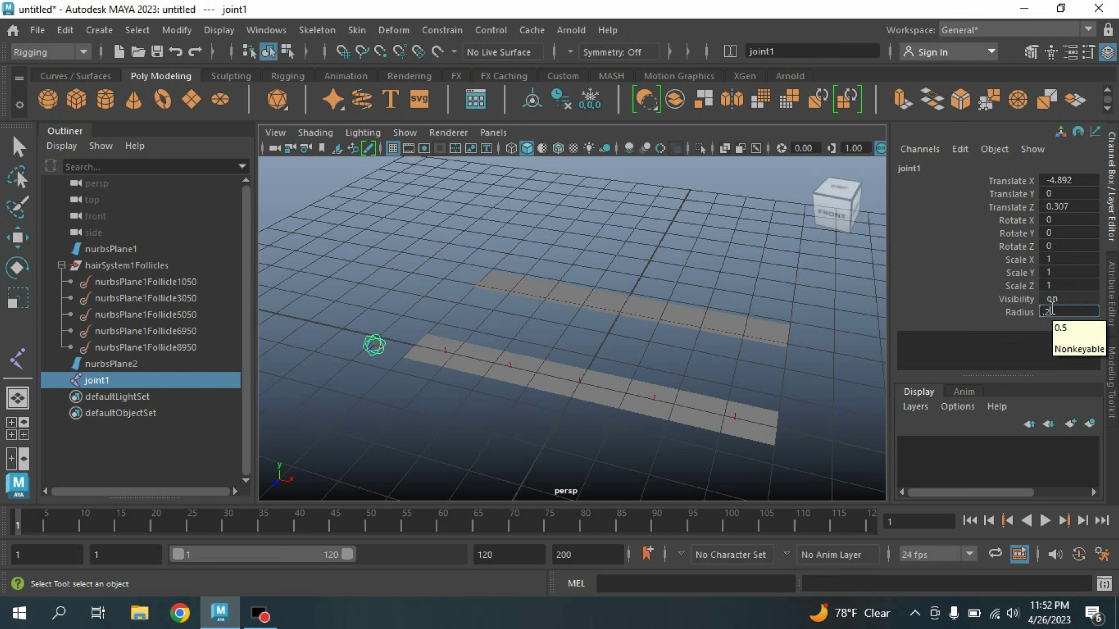
pyautogui.write('25')
pyautogui.press('Return')
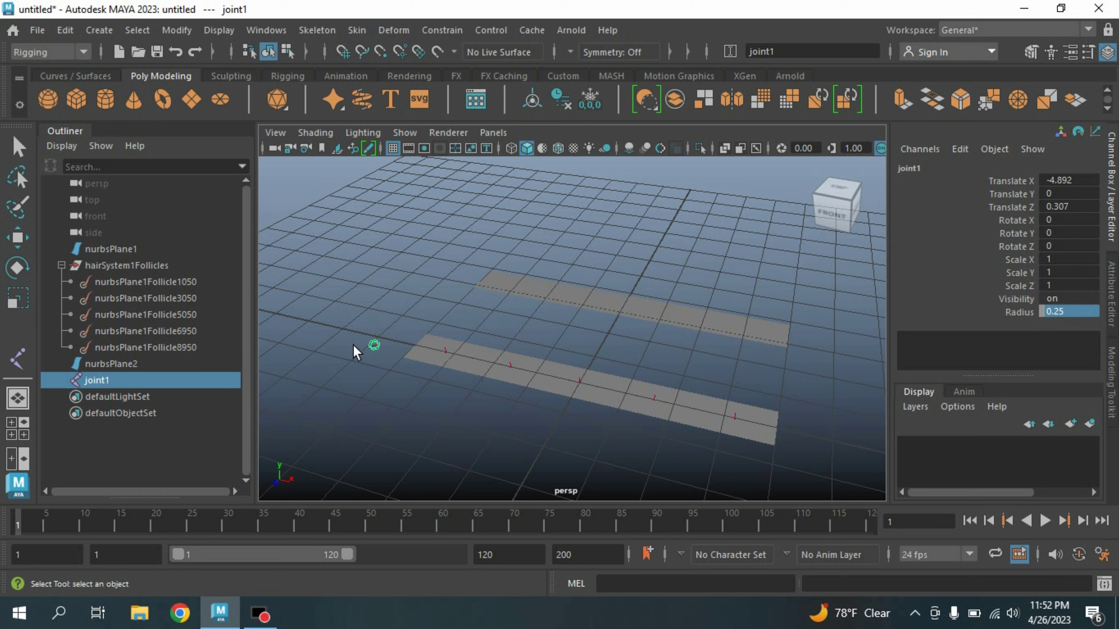
pyautogui.click(18, 238)
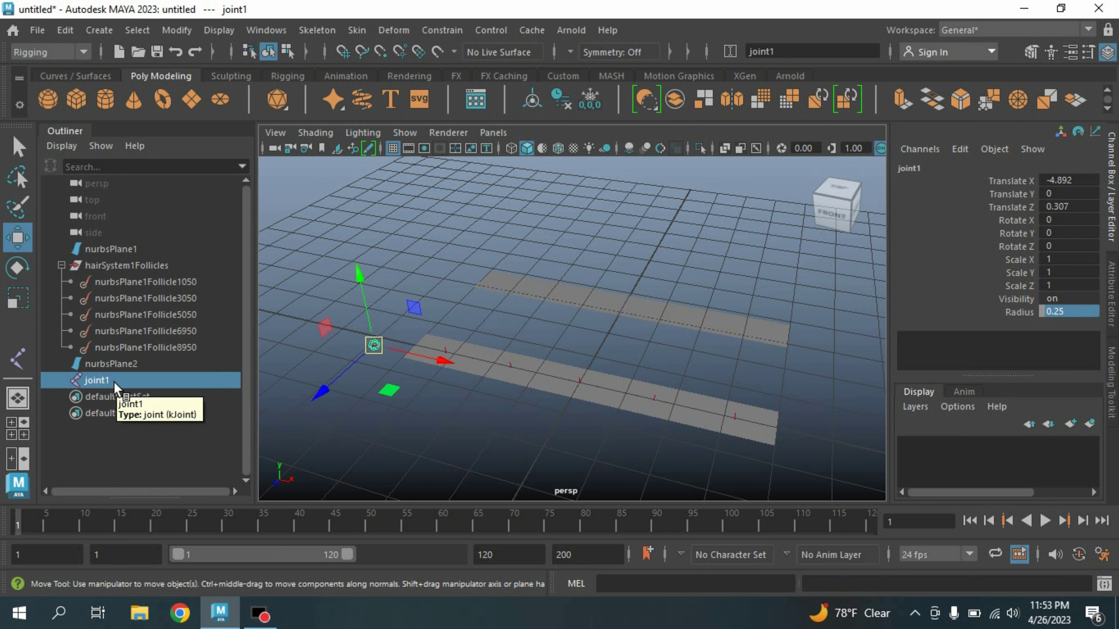
pyautogui.moveTo(116, 387); pyautogui.dragTo(148, 283)
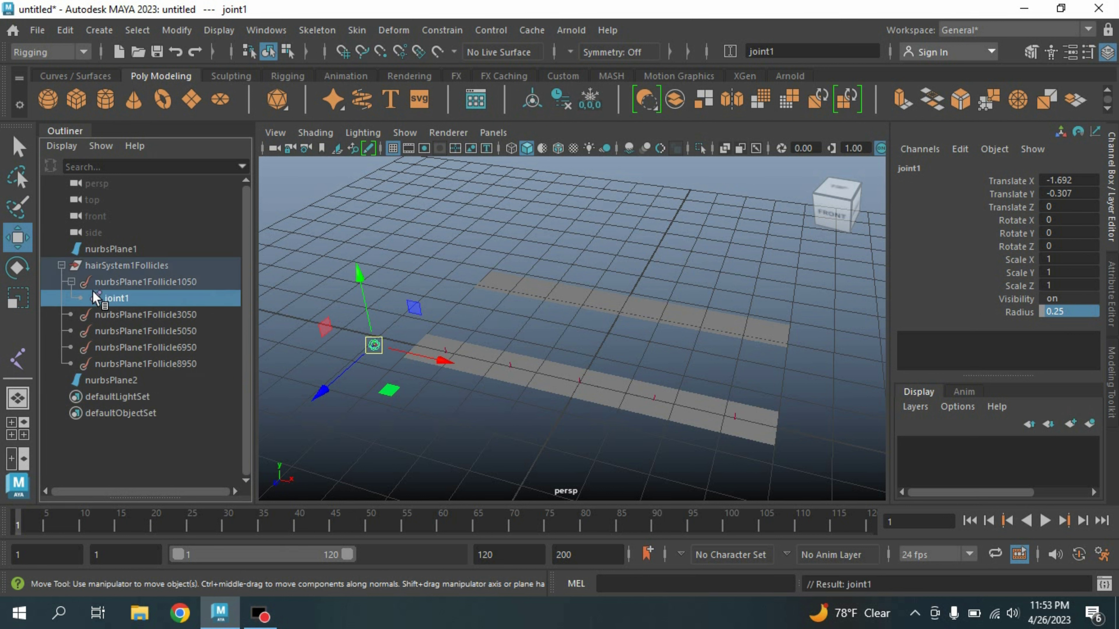
# Rename nurbsPlane1Follicle1050 as follicle_1.
pyautogui.click(134, 277)
pyautogui.doubleClick(139, 277)
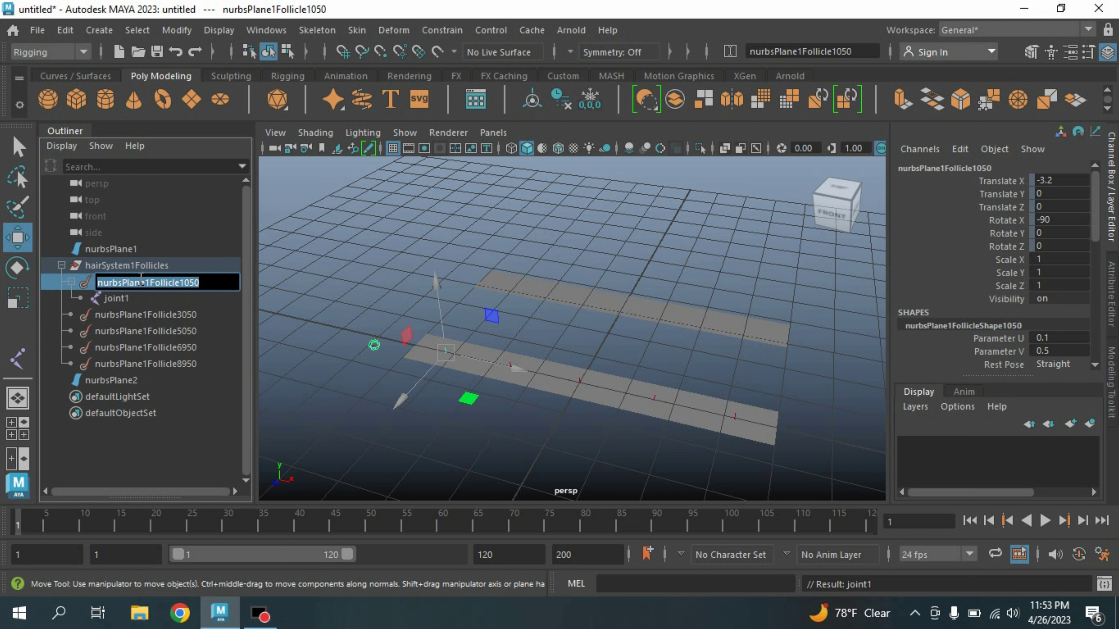
pyautogui.write('foll')
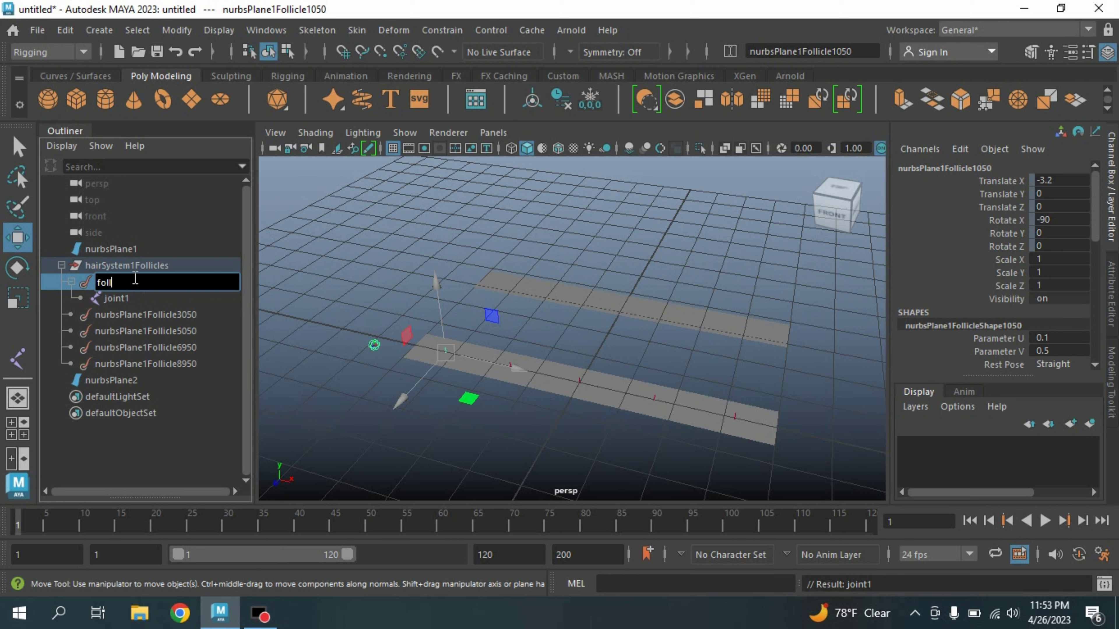
pyautogui.write('iclw')
pyautogui.press('BackSpace')
pyautogui.write('e 1')
pyautogui.click(139, 313)
# Rename the remaining four follicles in order as follicle_2, follicle_3, follicle_4 and follicle_5.
pyautogui.doubleClick(139, 281)
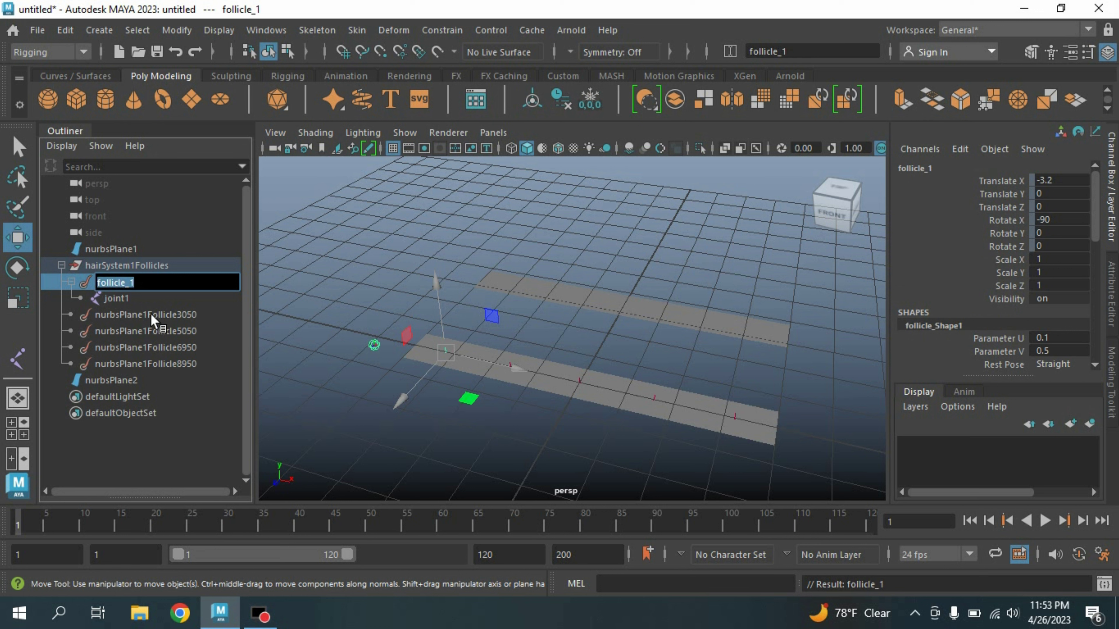
pyautogui.press('Tab')
pyautogui.write('follicle_2')
pyautogui.press('Tab')
pyautogui.write('follicle_3')
pyautogui.press('Tab')
pyautogui.write('follicle_4')
pyautogui.press('Tab')
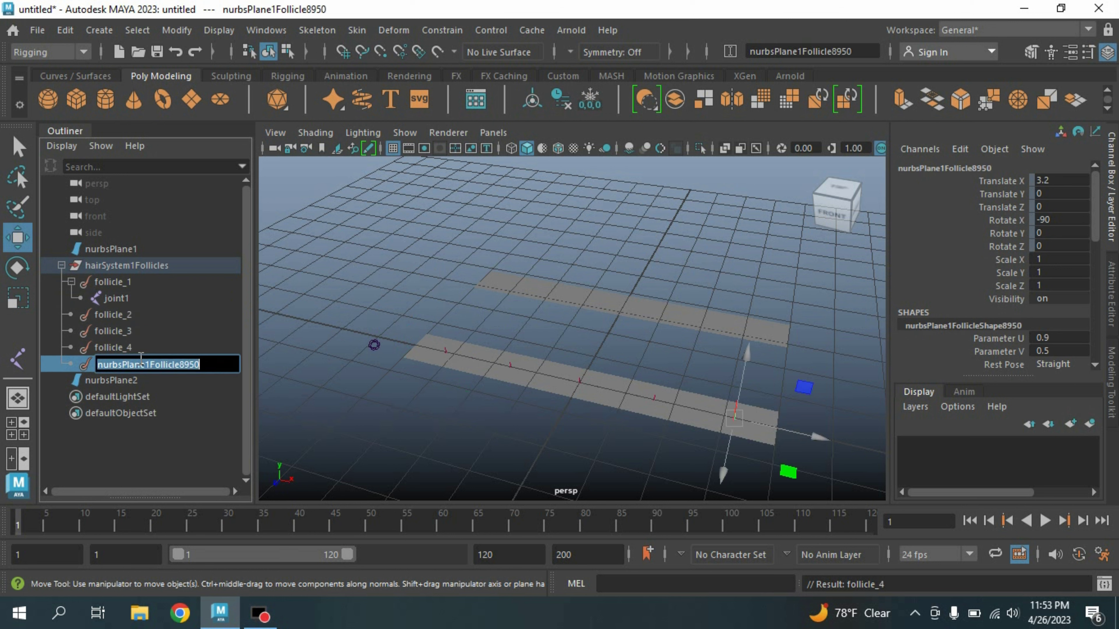
pyautogui.write('follicle_5')
pyautogui.press('Return')
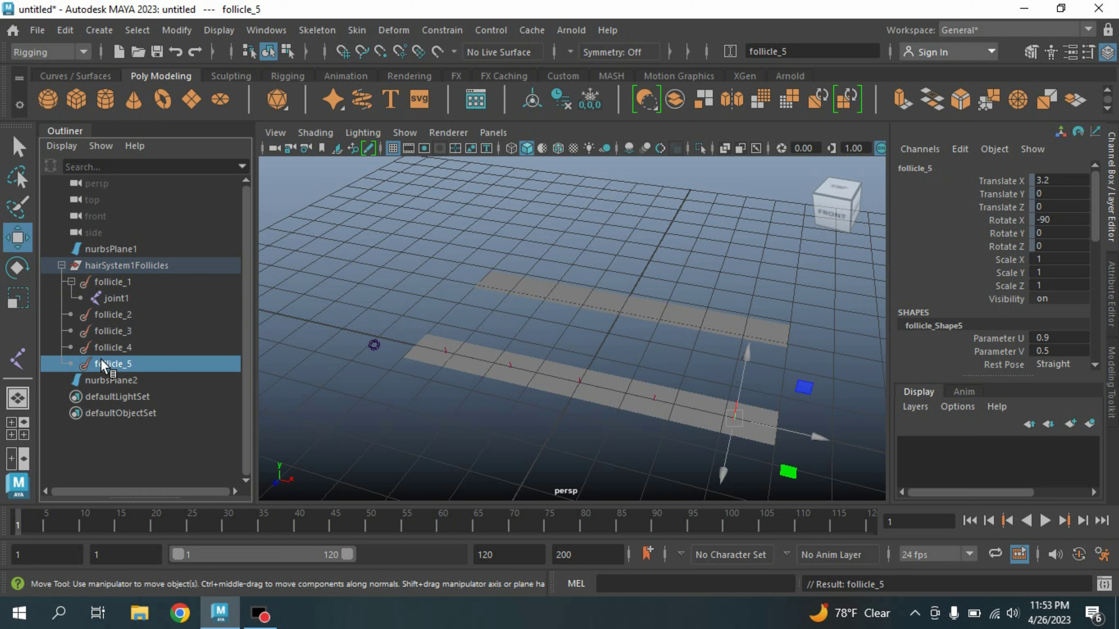
# Set joint1's Translate X and Translate Y to 0 so it snaps onto follicle_1.
pyautogui.click(116, 299)
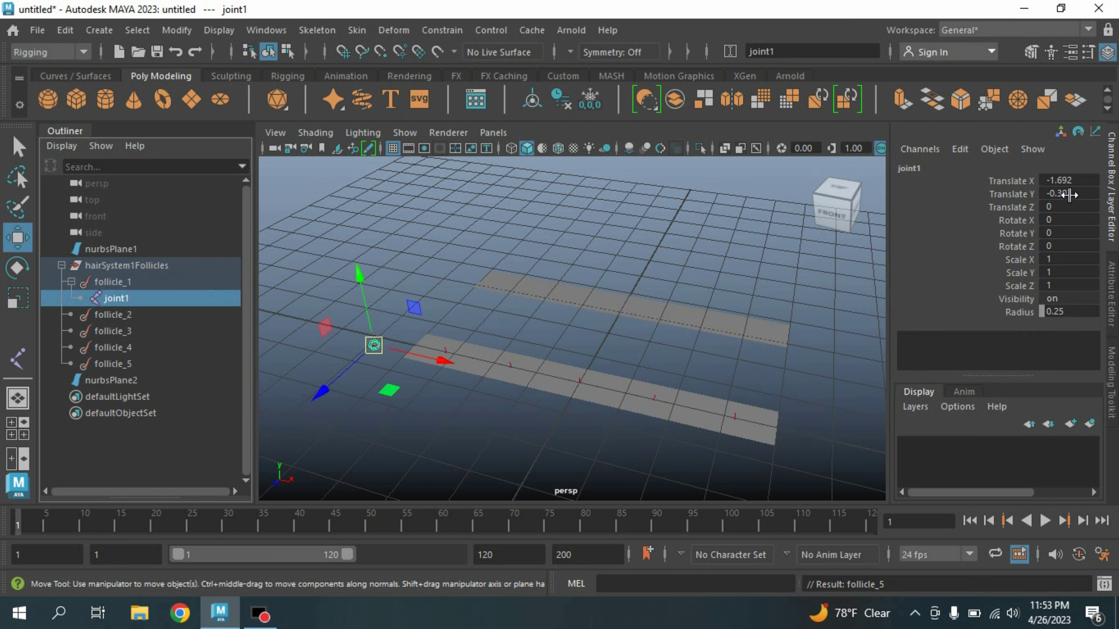
pyautogui.click(1062, 180)
pyautogui.doubleClick(1065, 194)
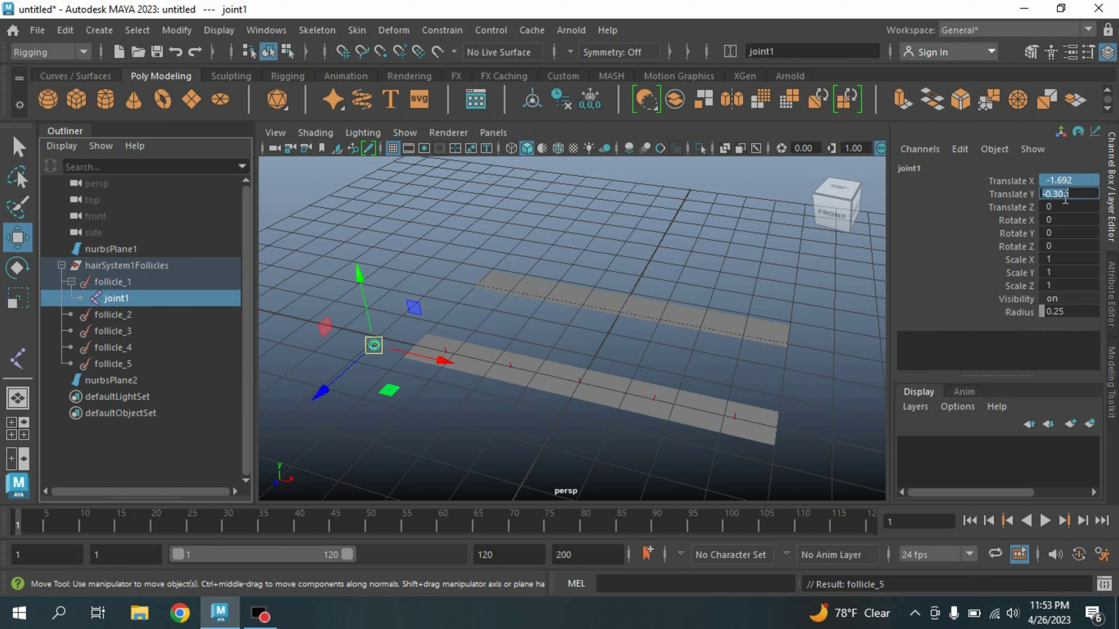
pyautogui.write('0')
pyautogui.press('Return')
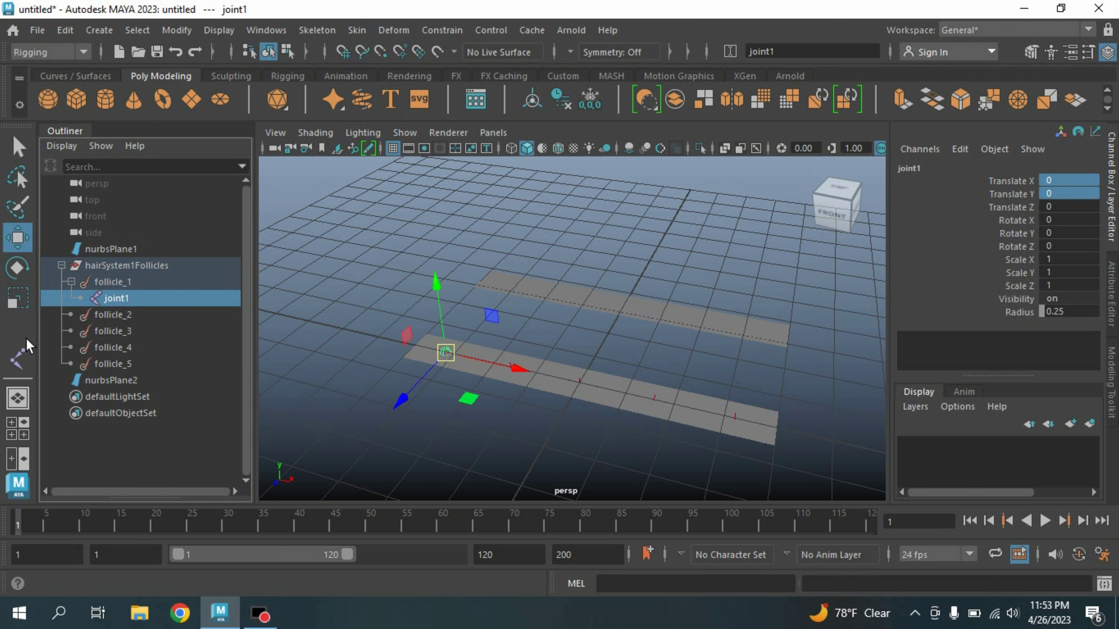
# Duplicate joint1 four times under follicle_1.
pyautogui.moveTo(98, 348); pyautogui.dragTo(114, 315, button='middle')
pyautogui.hotkey('ctrl', 'd')
pyautogui.hotkey('ctrl', 'd')
pyautogui.hotkey('ctrl', 'd')
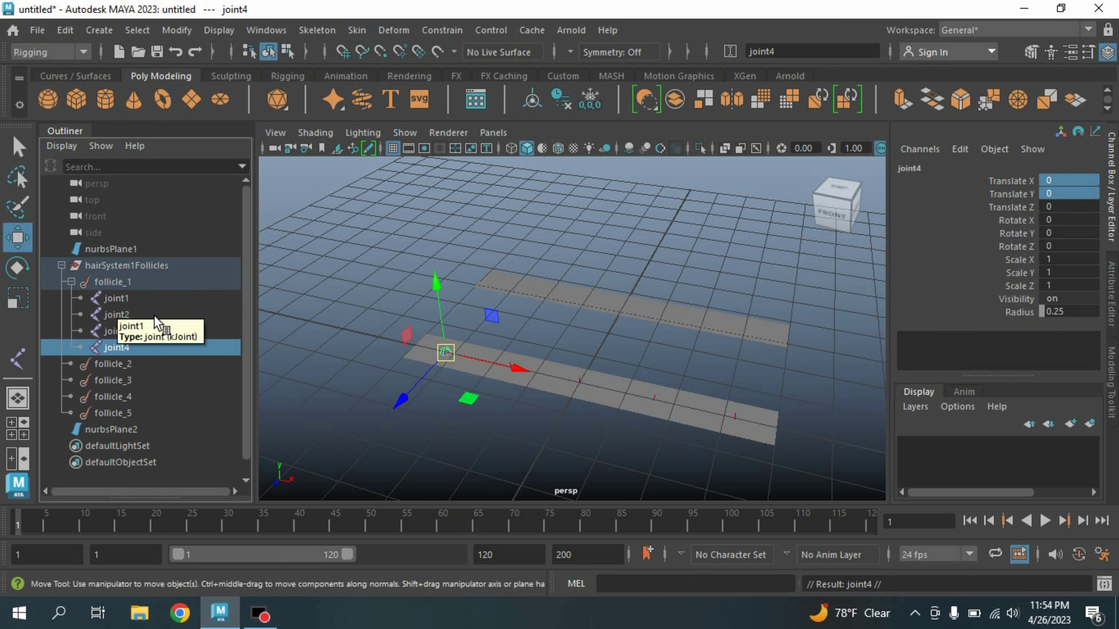
pyautogui.hotkey('ctrl', 'd')
# Parent joint2, joint3, joint4 and joint5 under follicle_2, follicle_3, follicle_4 and follicle_5 respectively.
pyautogui.click(119, 311)
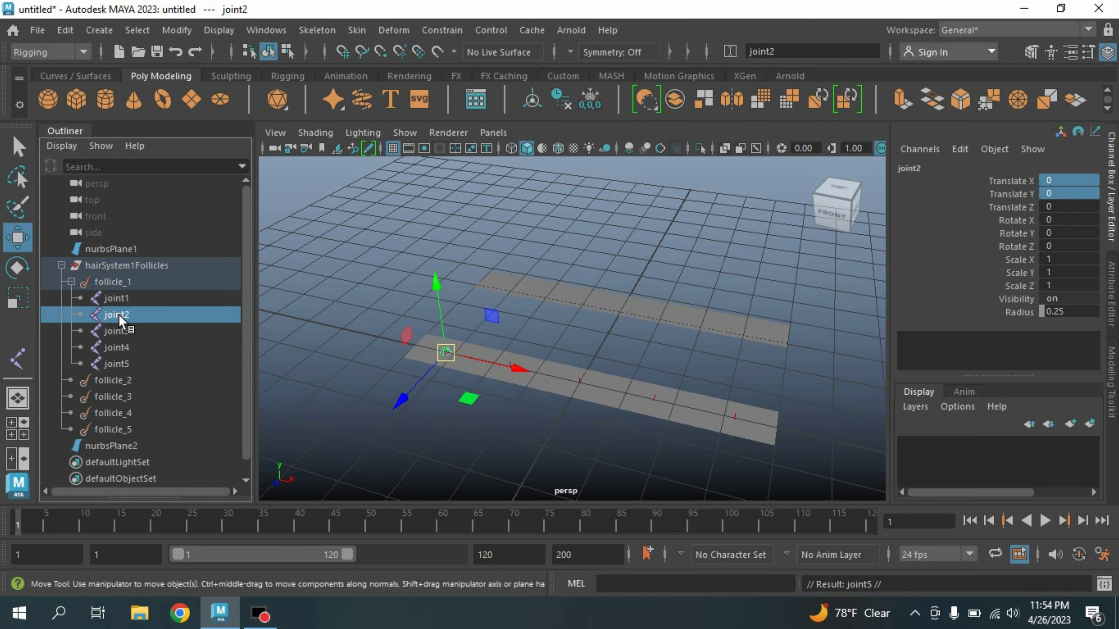
pyautogui.moveTo(119, 313); pyautogui.dragTo(114, 384)
pyautogui.click(120, 316)
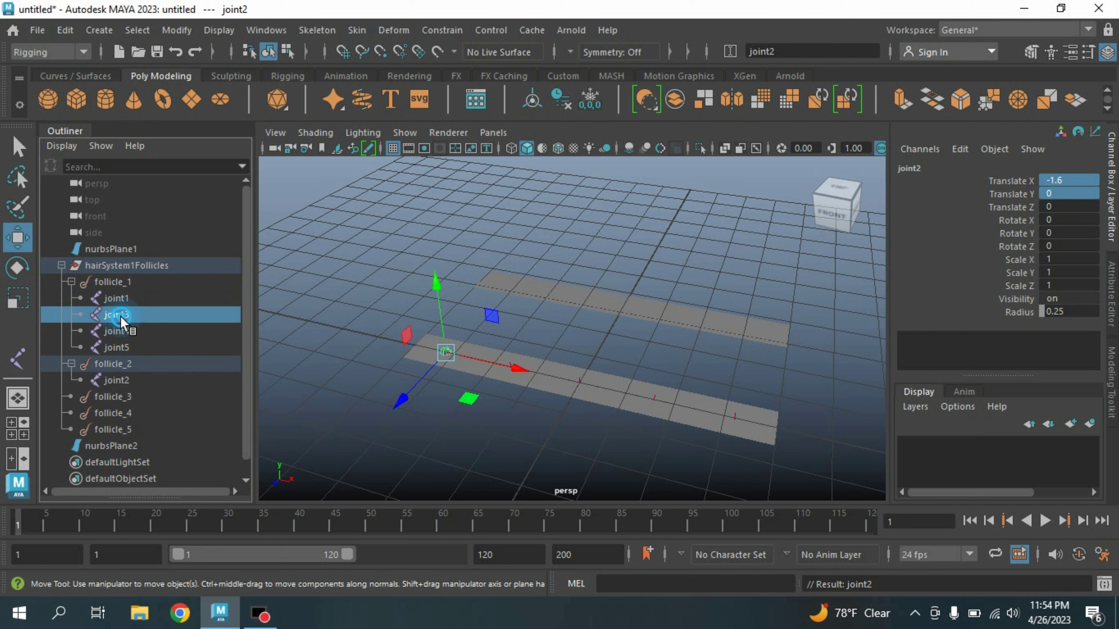
pyautogui.moveTo(121, 314); pyautogui.dragTo(111, 394)
pyautogui.click(119, 313)
pyautogui.moveTo(119, 313); pyautogui.dragTo(108, 414)
pyautogui.scroll(-1, 119, 363)
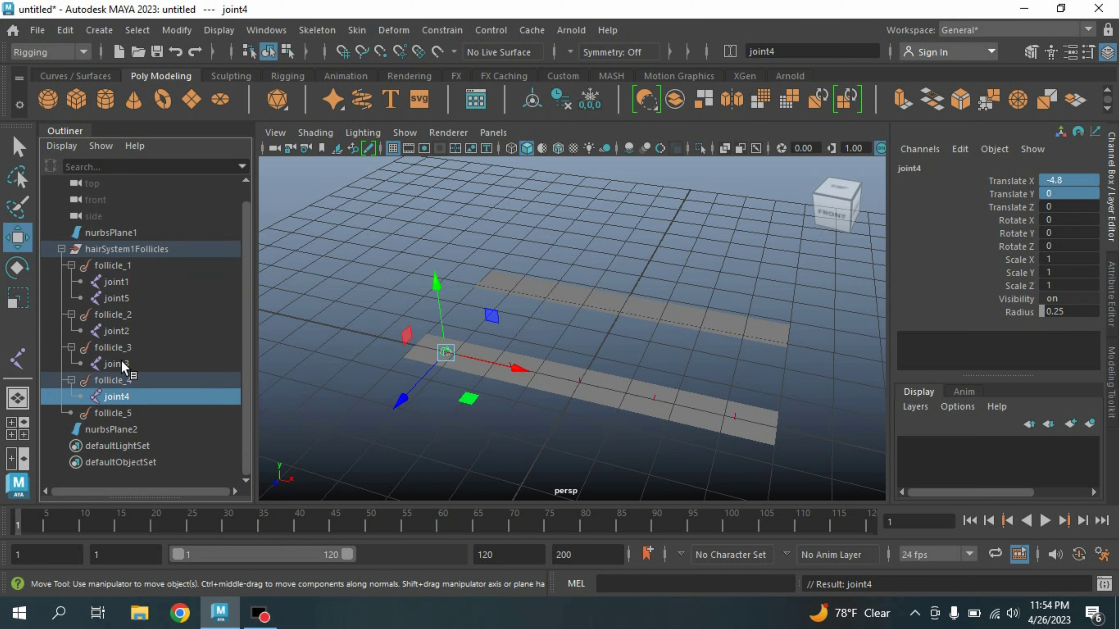
pyautogui.click(119, 297)
pyautogui.moveTo(119, 297); pyautogui.dragTo(123, 415)
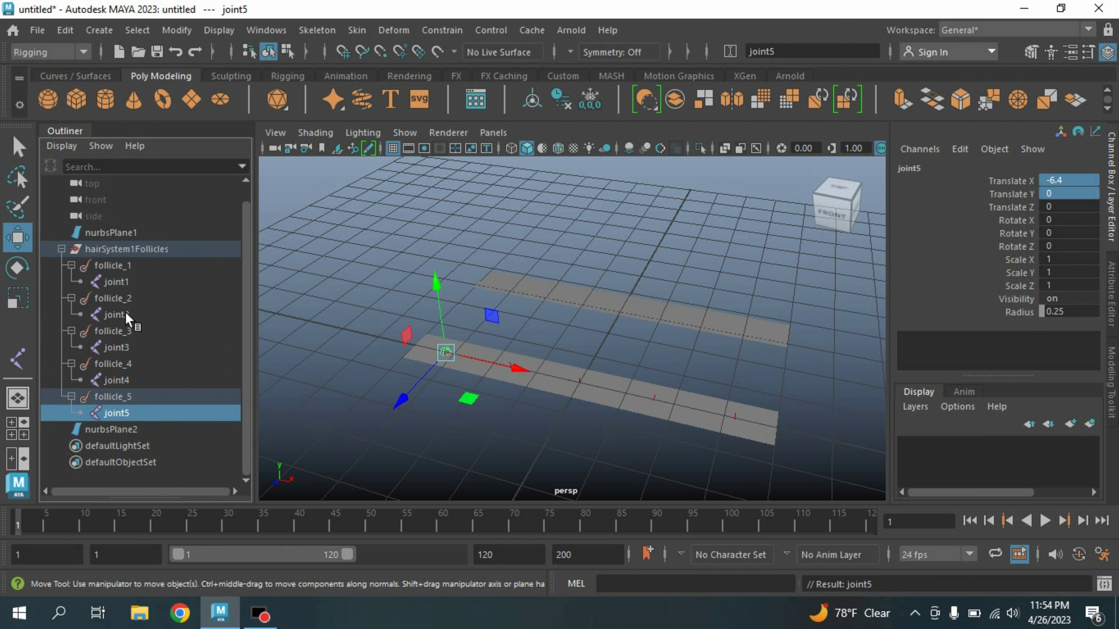
# Set Translate X and Translate Y to 0 on joint2 through joint5 to snap them onto their follicles.
pyautogui.keyDown('ctrl'); pyautogui.click(128, 348); pyautogui.keyUp('ctrl')
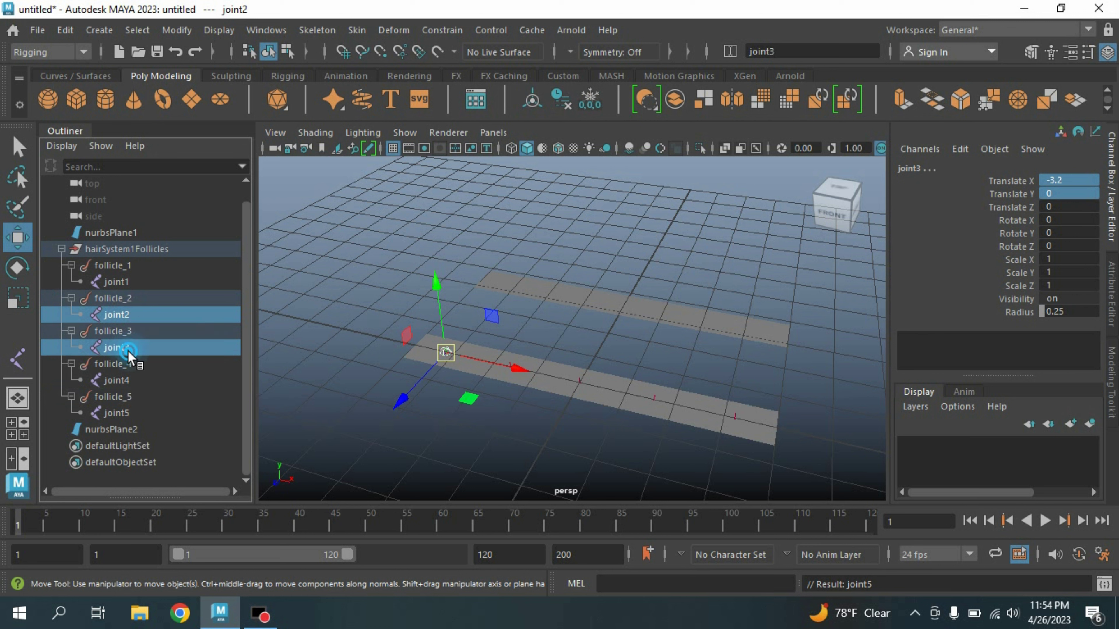
pyautogui.keyDown('ctrl'); pyautogui.click(128, 379); pyautogui.keyUp('ctrl')
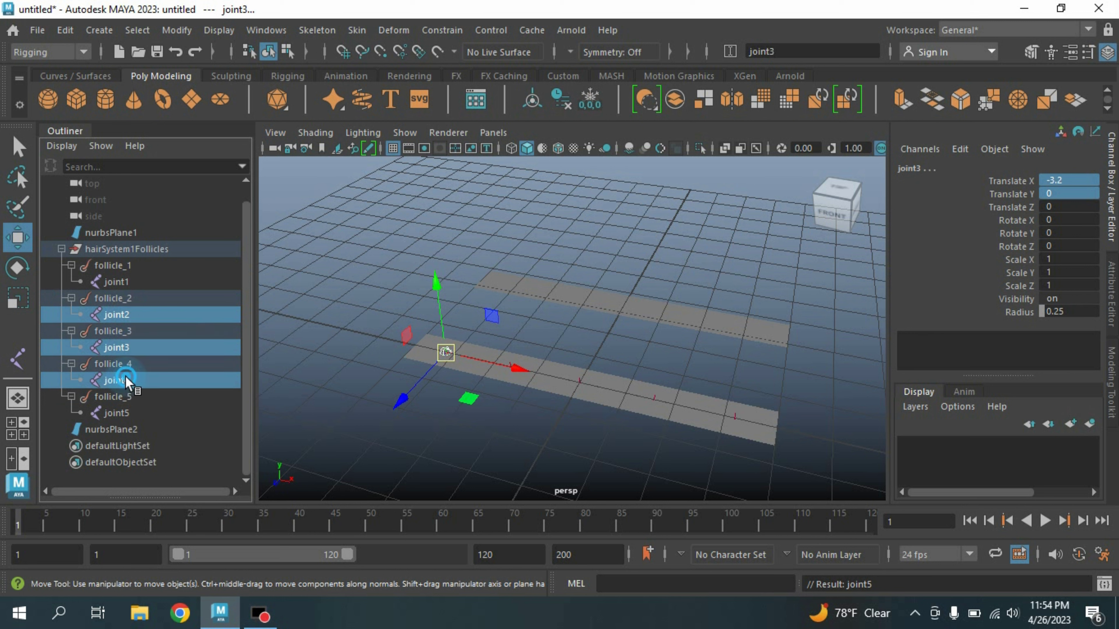
pyautogui.keyDown('ctrl'); pyautogui.click(125, 413); pyautogui.keyUp('ctrl')
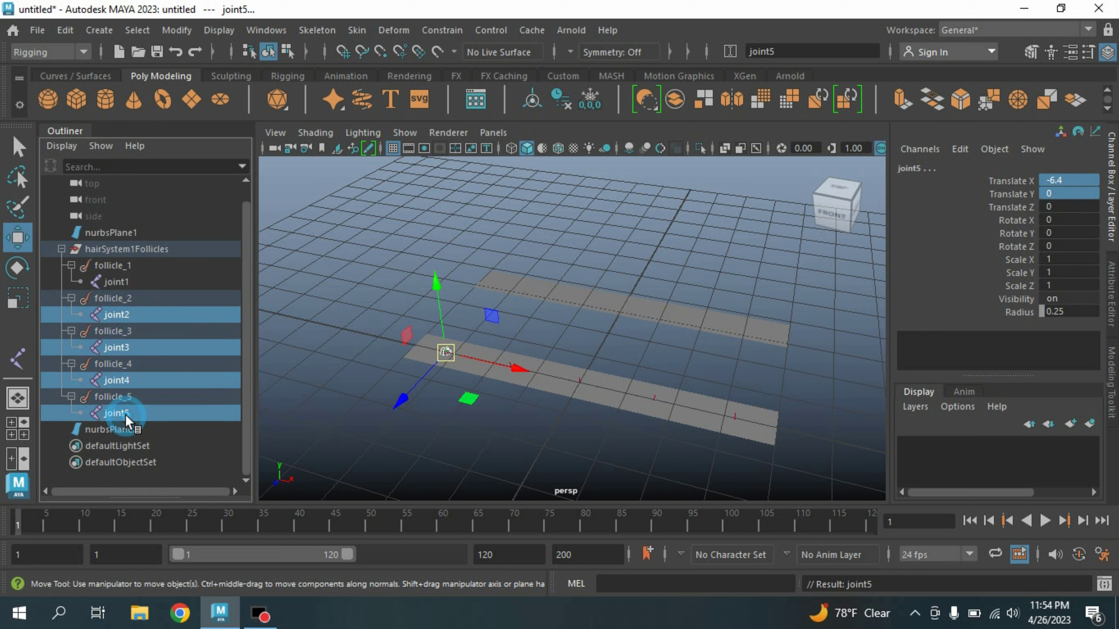
pyautogui.click(1067, 194)
pyautogui.write('0')
pyautogui.press('Return')
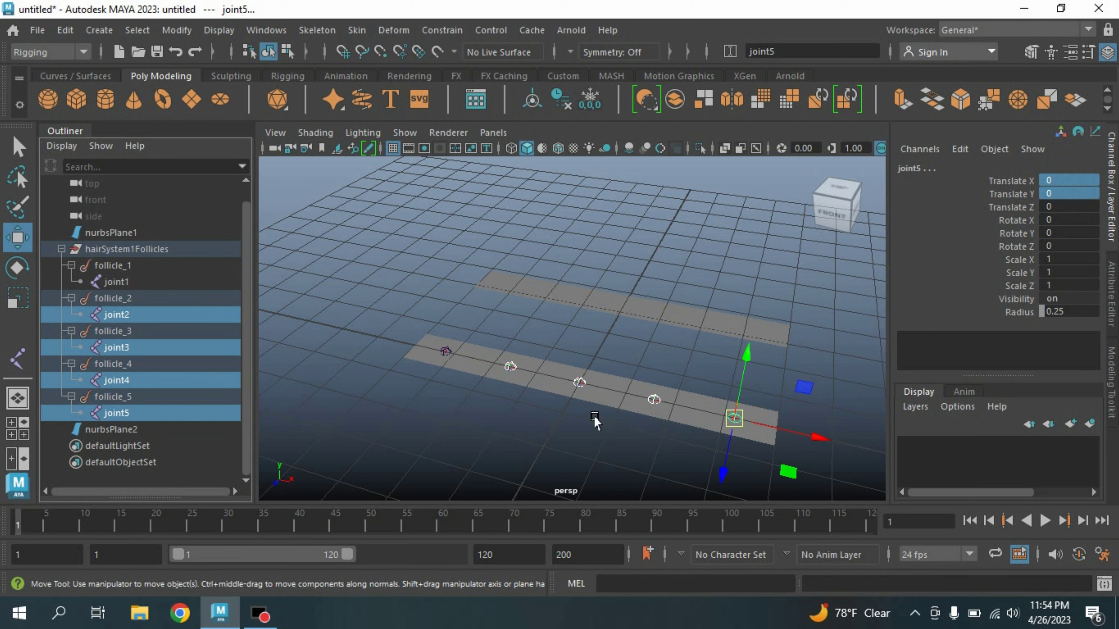
# Add joint1 to the selected follicle joints and rename all five with the base name folicle_jnt.
pyautogui.keyDown('alt'); pyautogui.moveTo(585, 399); pyautogui.dragTo(570, 347, button='middle'); pyautogui.keyUp('alt')
pyautogui.keyDown('alt'); pyautogui.moveTo(569, 348); pyautogui.dragTo(593, 348); pyautogui.keyUp('alt')
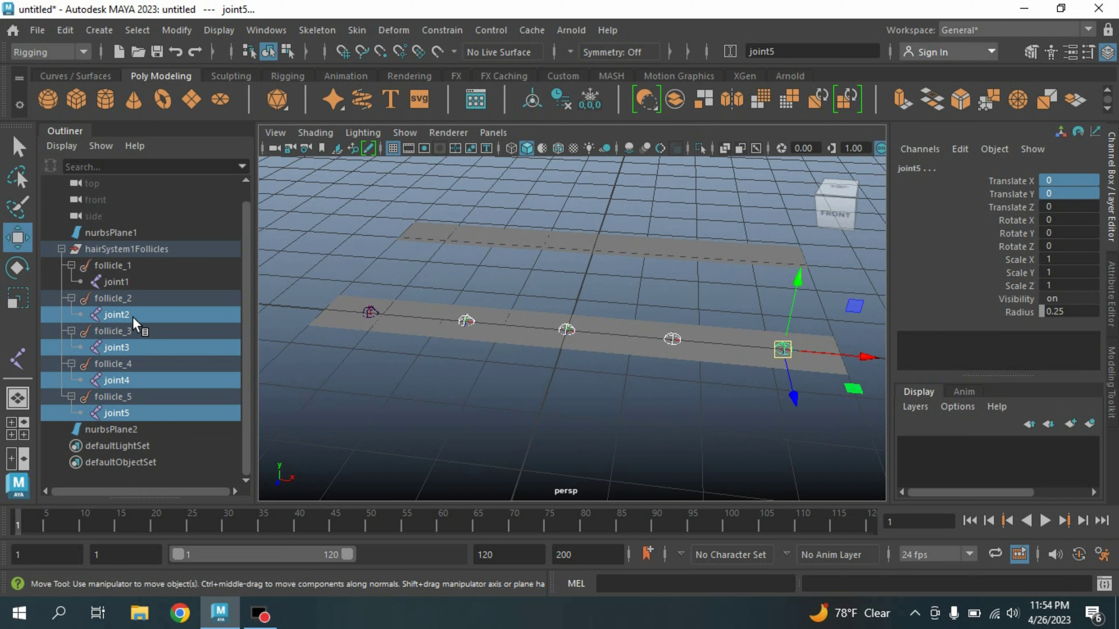
pyautogui.keyDown('ctrl'); pyautogui.click(133, 281); pyautogui.keyUp('ctrl')
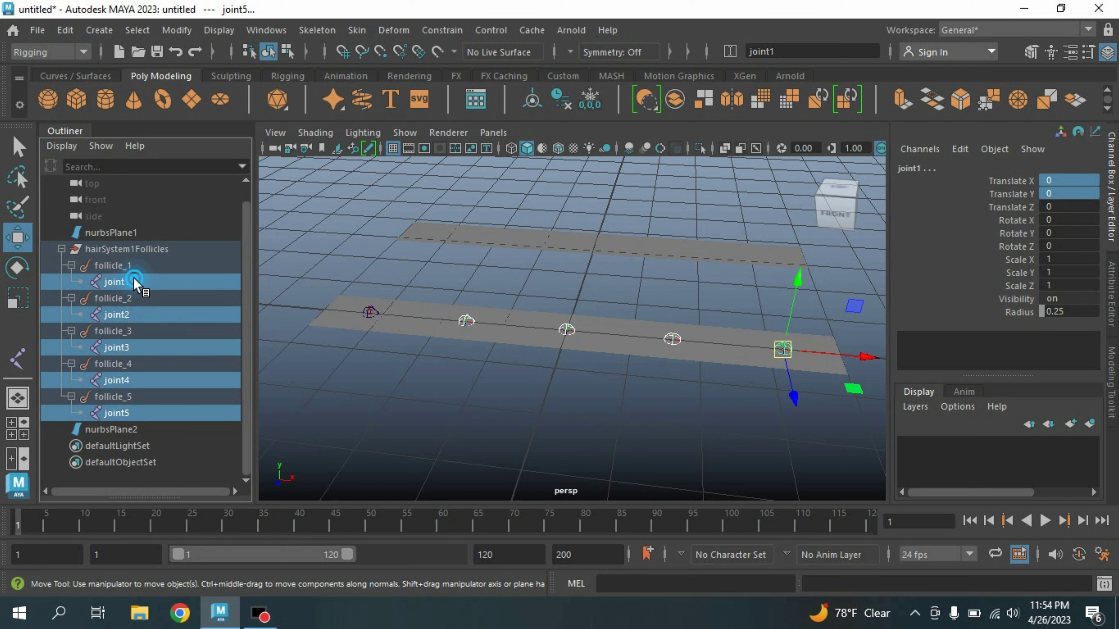
pyautogui.click(788, 51)
pyautogui.hotkey('ctrl', 'a')
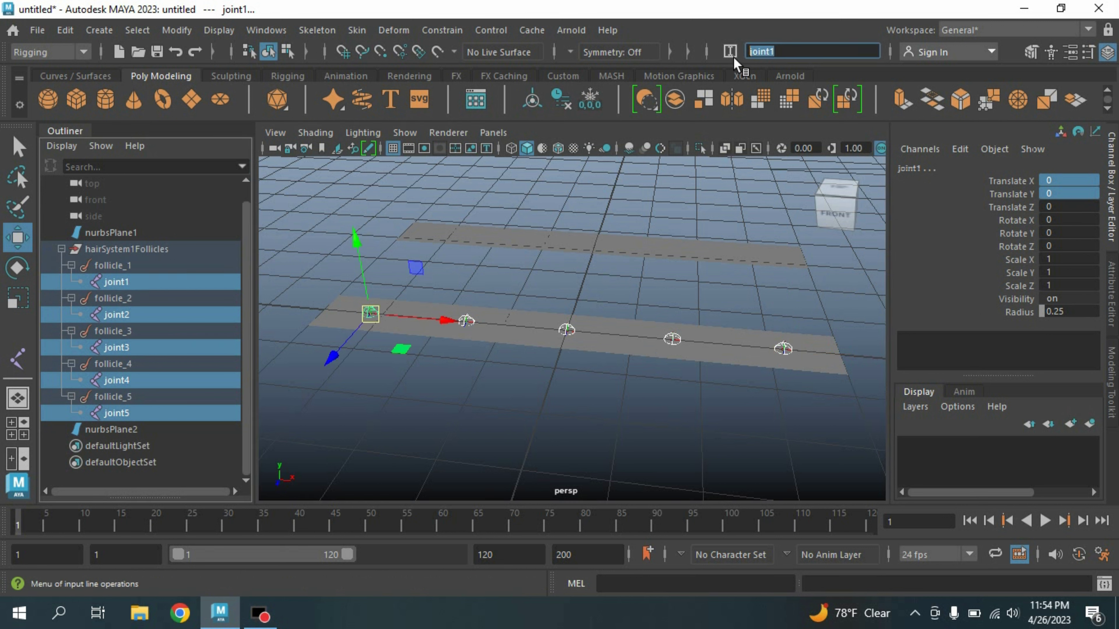
pyautogui.write('folicle')
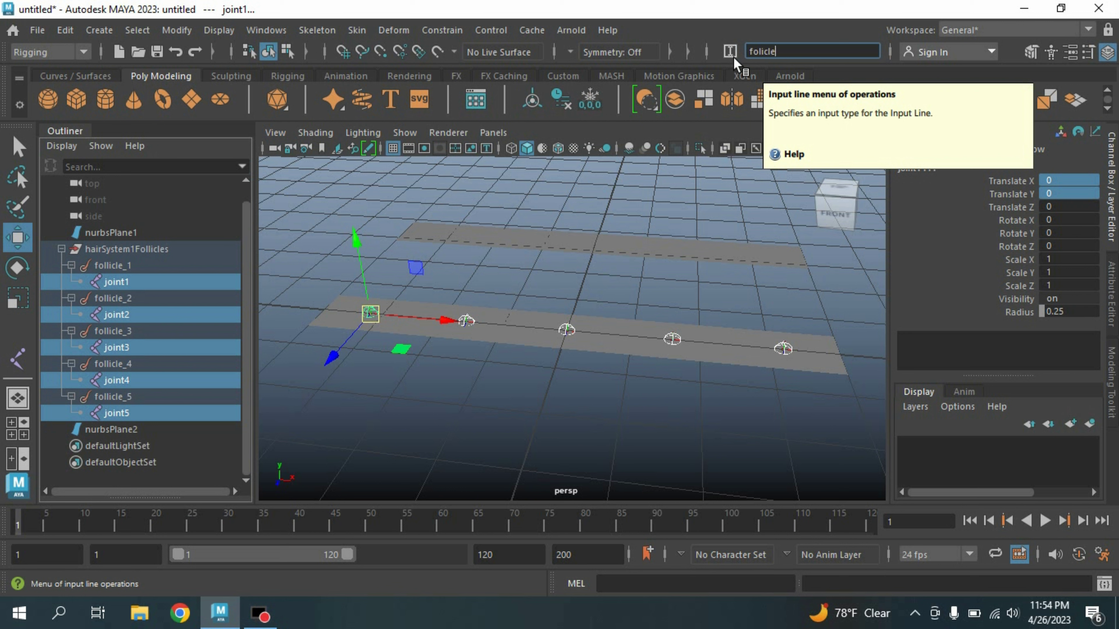
pyautogui.press('Return')
pyautogui.click(308, 358)
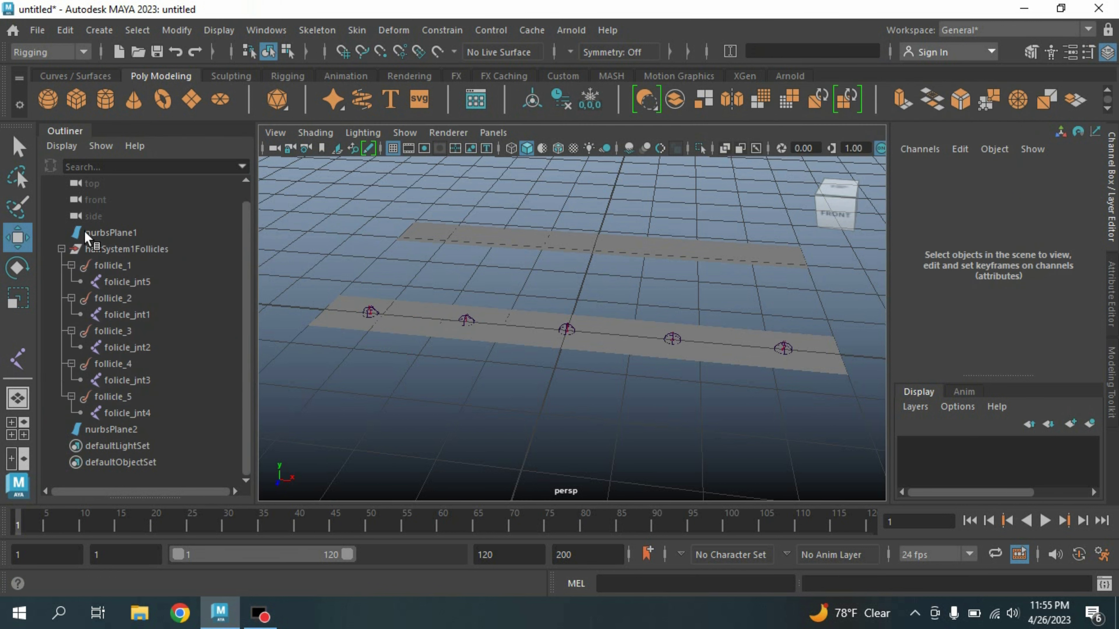
# Create a single free joint and snap it onto the joint at follicle_1.
pyautogui.click(306, 39)
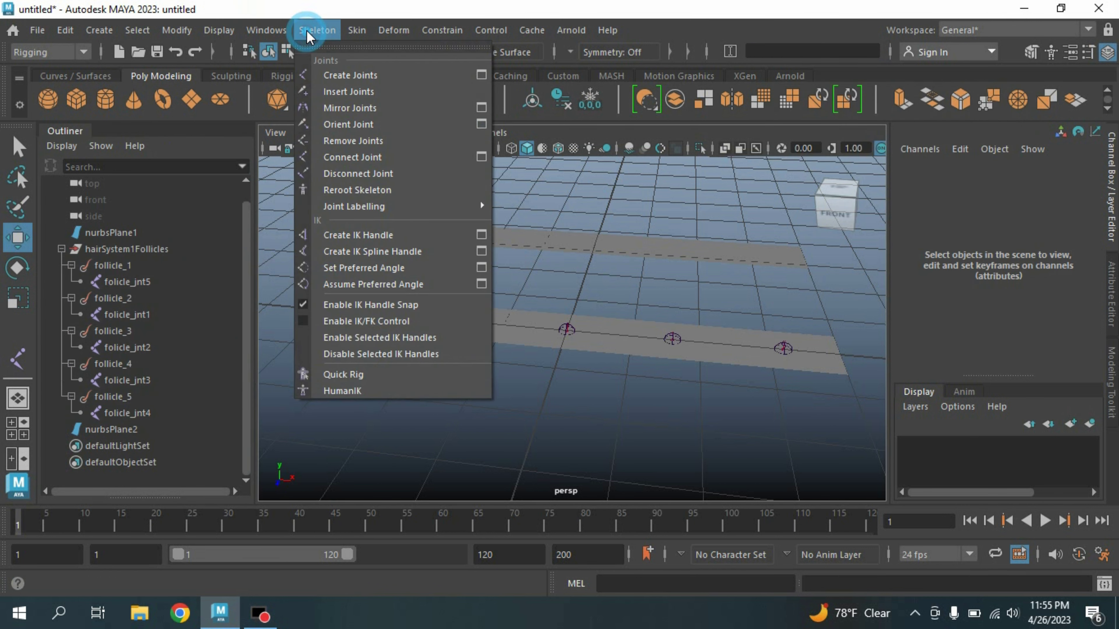
pyautogui.click(344, 74)
pyautogui.click(395, 393)
pyautogui.press('Return')
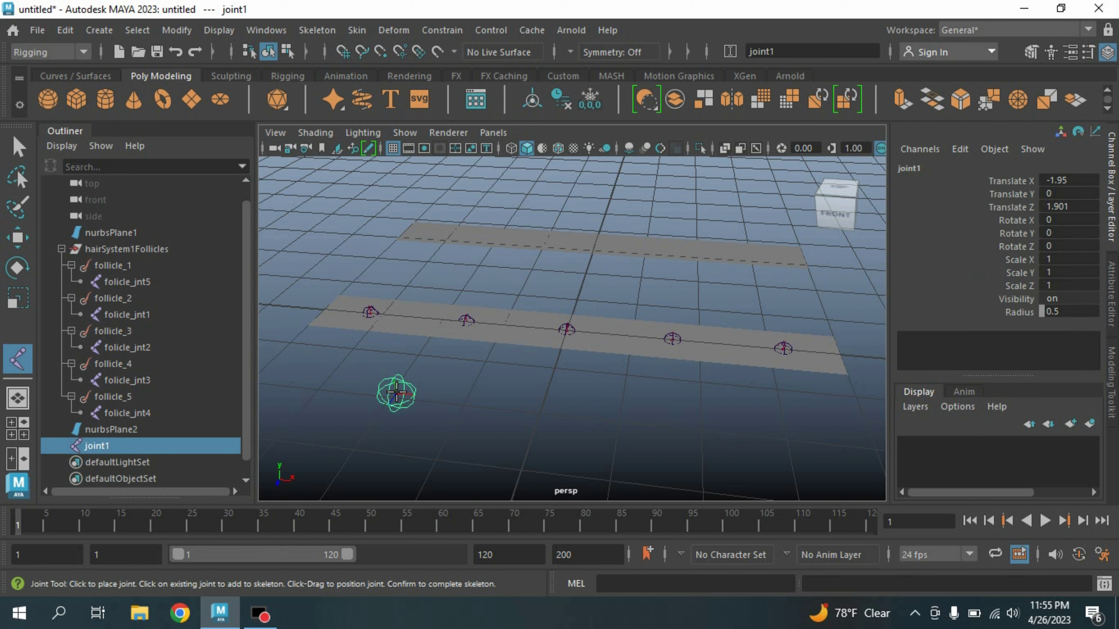
pyautogui.click(10, 150)
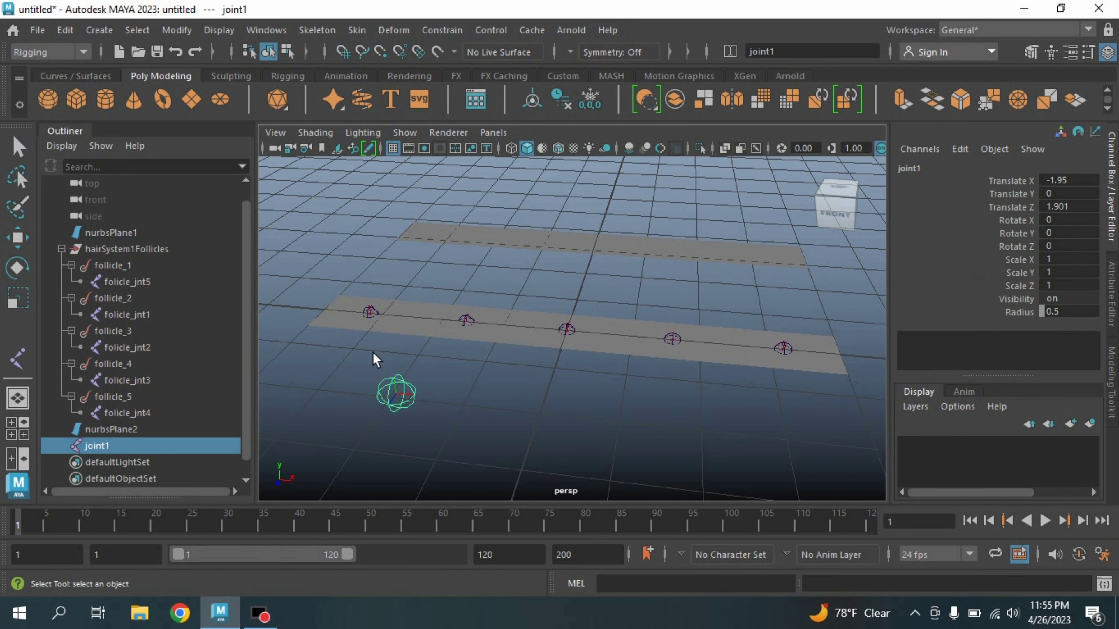
pyautogui.keyDown('alt'); pyautogui.moveTo(375, 362); pyautogui.dragTo(443, 364); pyautogui.keyUp('alt')
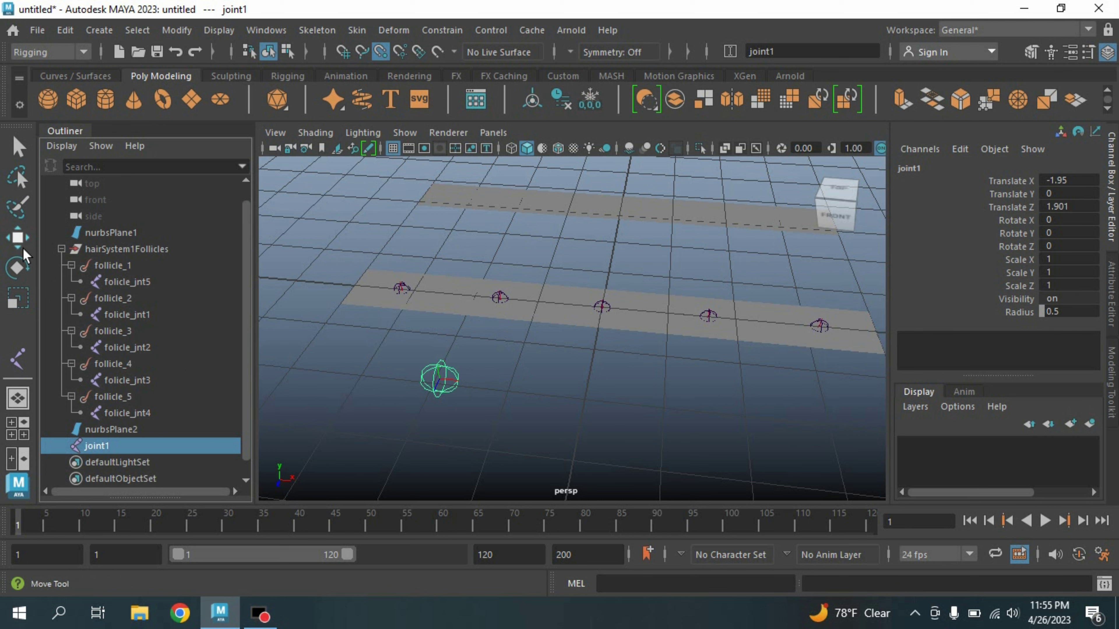
pyautogui.click(17, 238)
pyautogui.moveTo(438, 379); pyautogui.dragTo(401, 289)
# Duplicate the new joint twice, snapping one copy onto follicle_3 at the ribbon's middle and the other onto follicle_5.
pyautogui.hotkey('ctrl', 'd')
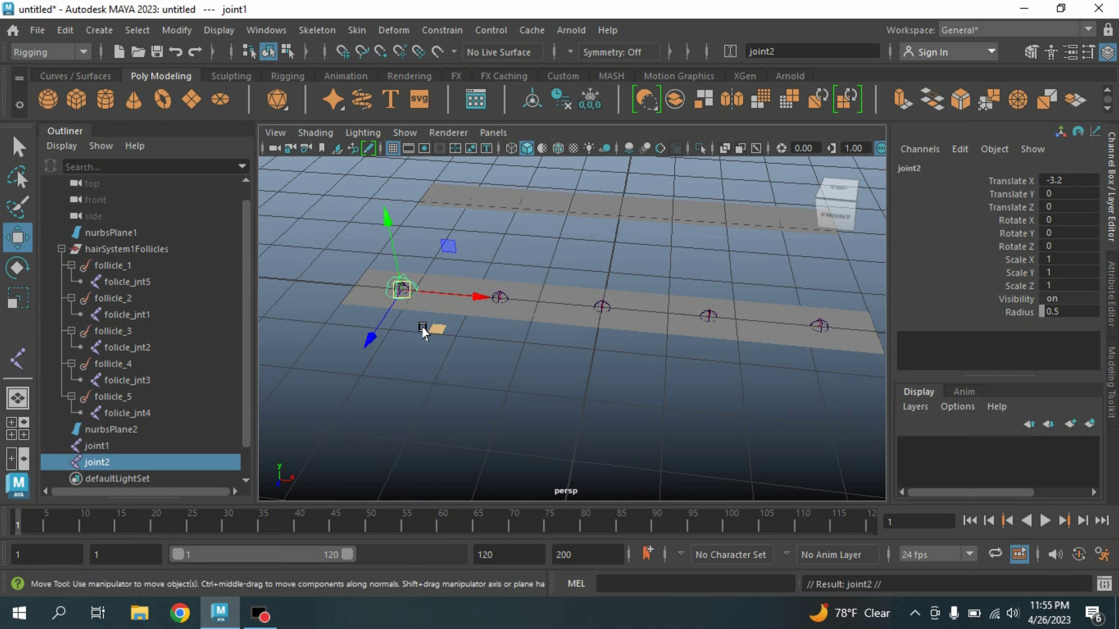
pyautogui.press('v')
pyautogui.moveTo(399, 289); pyautogui.dragTo(593, 309)
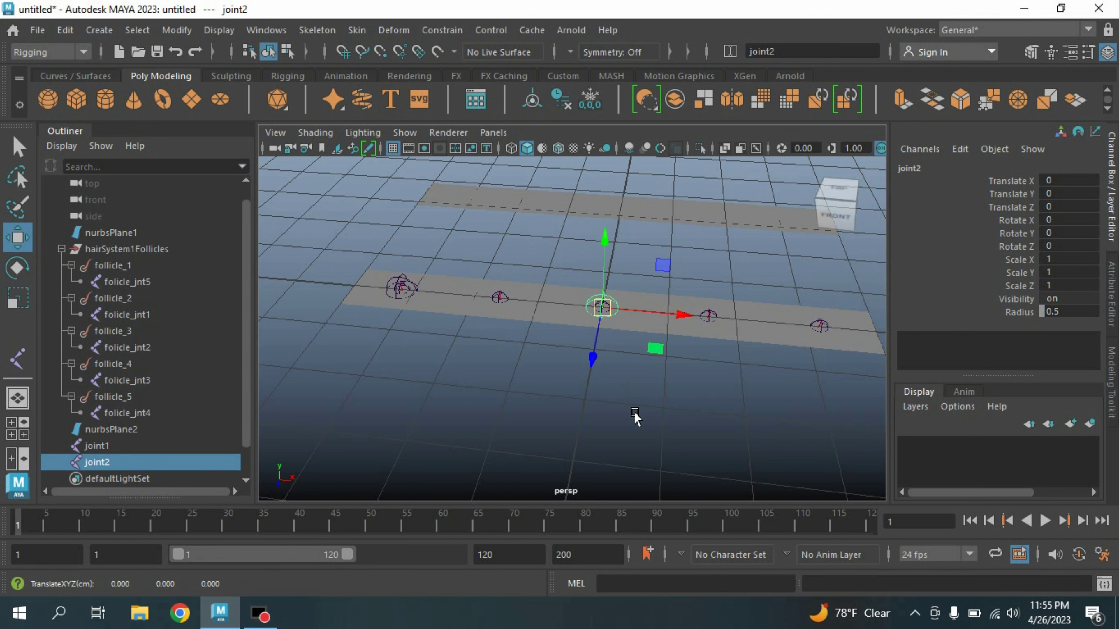
pyautogui.keyDown('alt'); pyautogui.moveTo(685, 423); pyautogui.dragTo(604, 423); pyautogui.keyUp('alt')
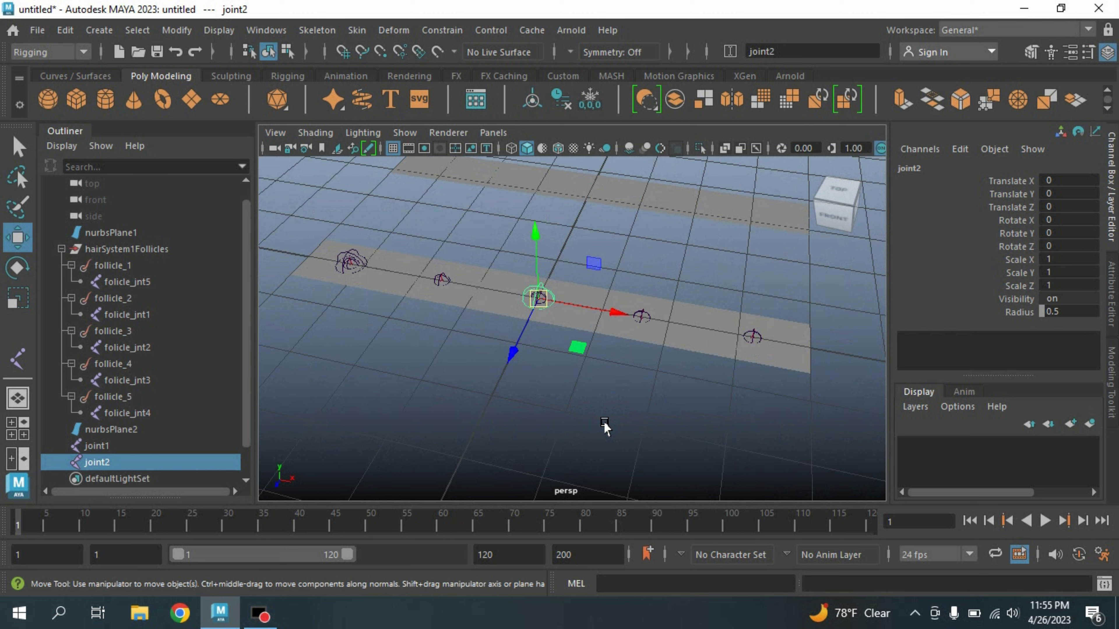
pyautogui.hotkey('ctrl', 'd')
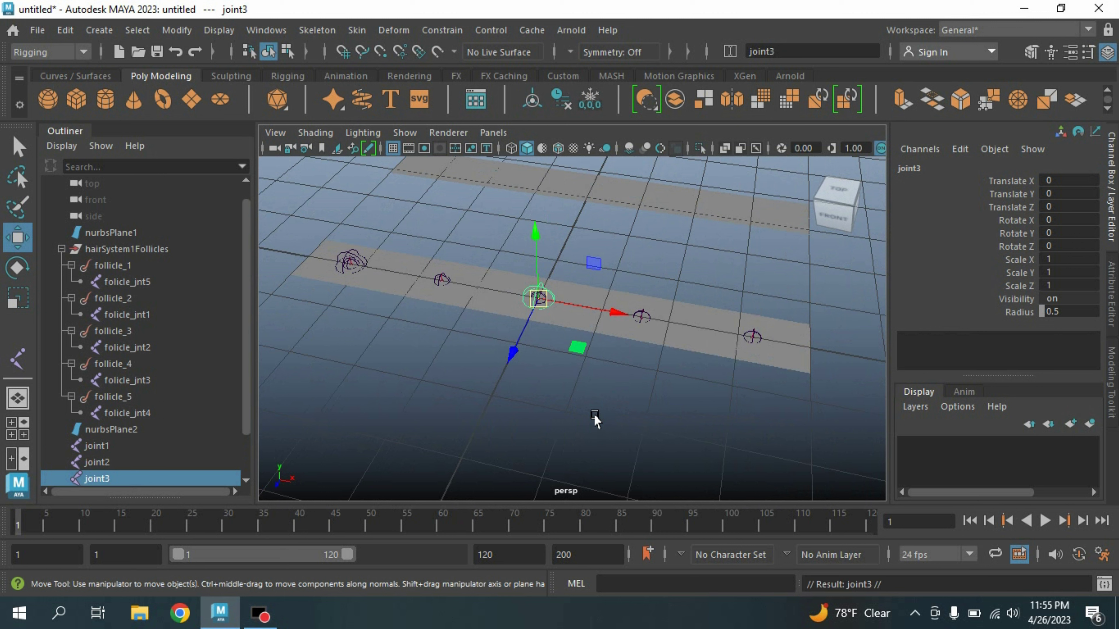
pyautogui.press('v')
pyautogui.moveTo(534, 296); pyautogui.dragTo(754, 335)
# Rename joint1, joint2 and joint3 as upper_jnt, middle_jnt and lower_jnt.
pyautogui.scroll(-2, 177, 409)
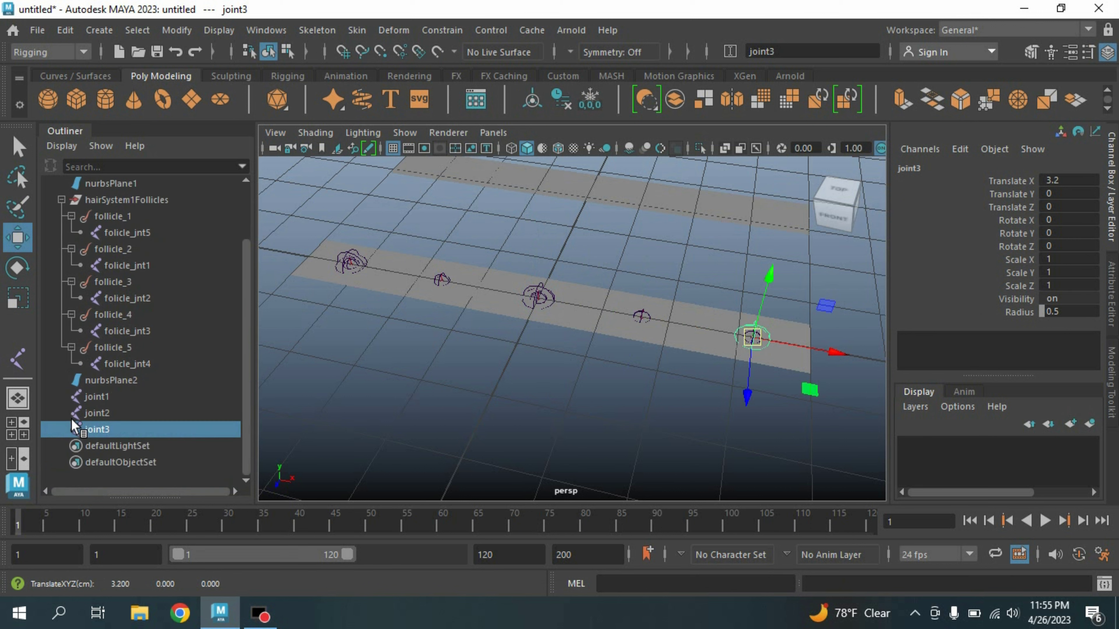
pyautogui.click(106, 396)
pyautogui.doubleClick(106, 397)
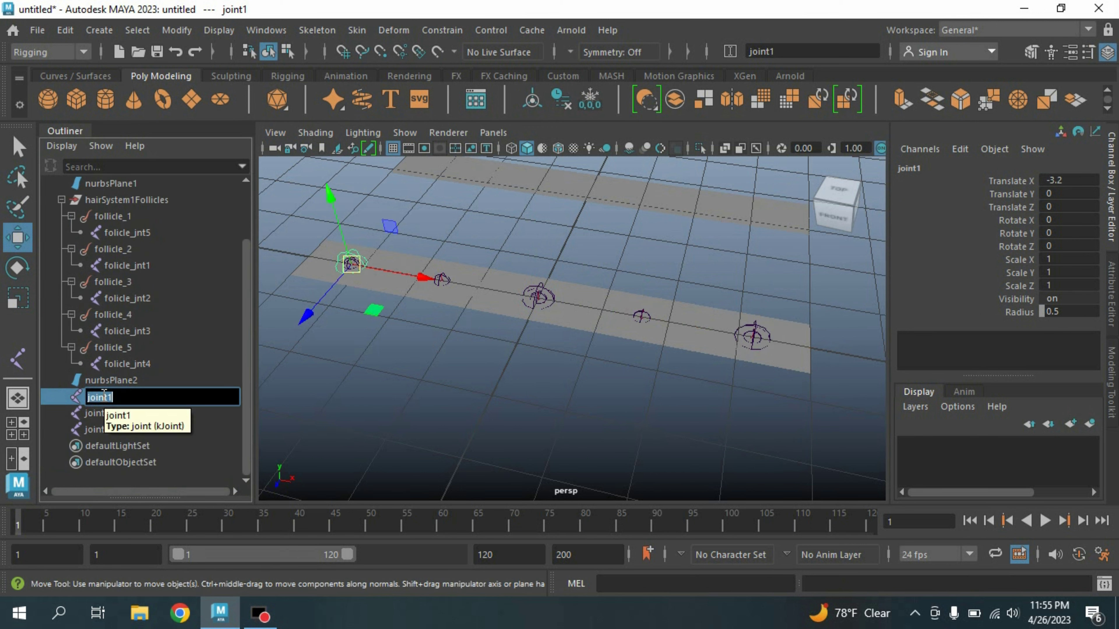
pyautogui.write('upper_jnt')
pyautogui.press('Tab')
pyautogui.write('m')
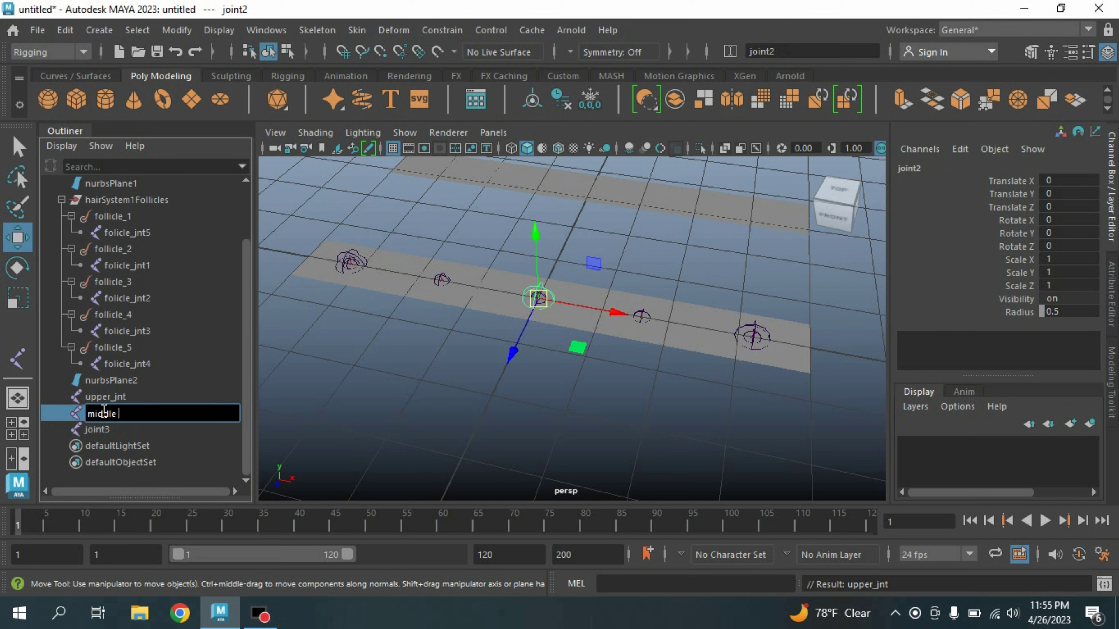
pyautogui.write('iddle_jnt')
pyautogui.press('Tab')
pyautogui.write('lo')
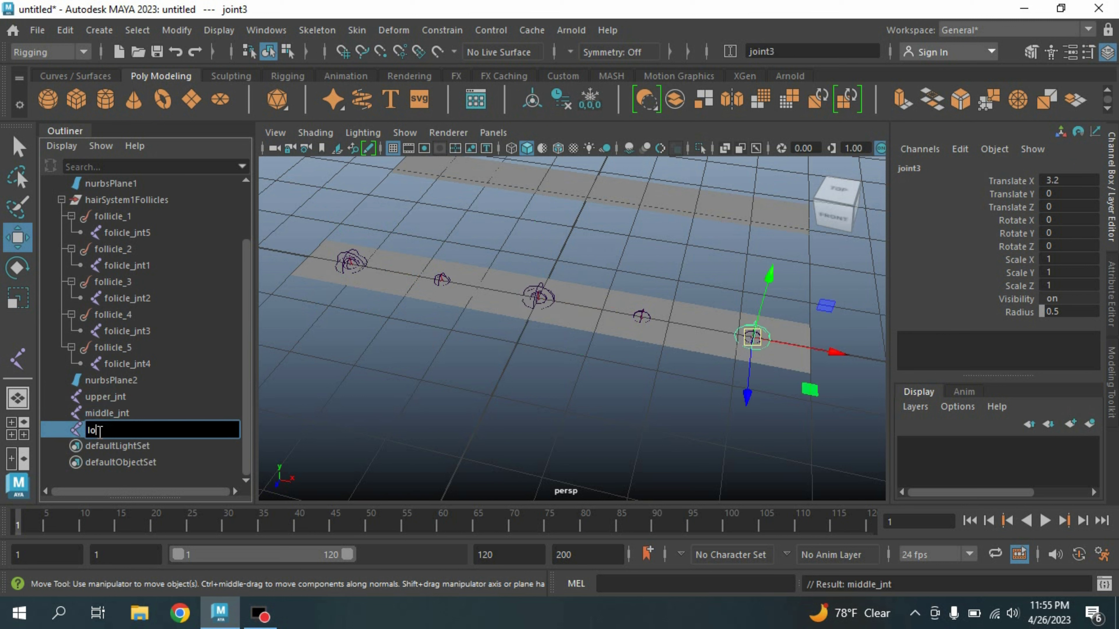
pyautogui.write('wer_jnt')
pyautogui.press('Return')
# Bind nurbsPlane1 to upper_jnt, middle_jnt and lower_jnt, binding to Selected joints with the Closest distance method.
pyautogui.moveTo(106, 397); pyautogui.dragTo(115, 430)
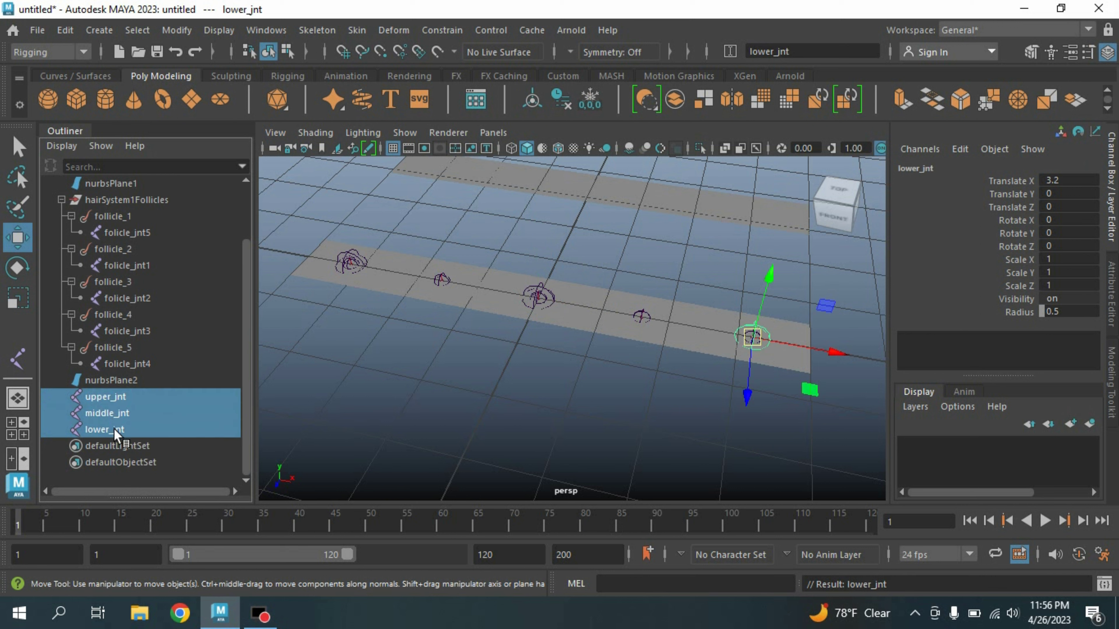
pyautogui.keyDown('shift'); pyautogui.click(556, 326); pyautogui.keyUp('shift')
pyautogui.click(355, 30)
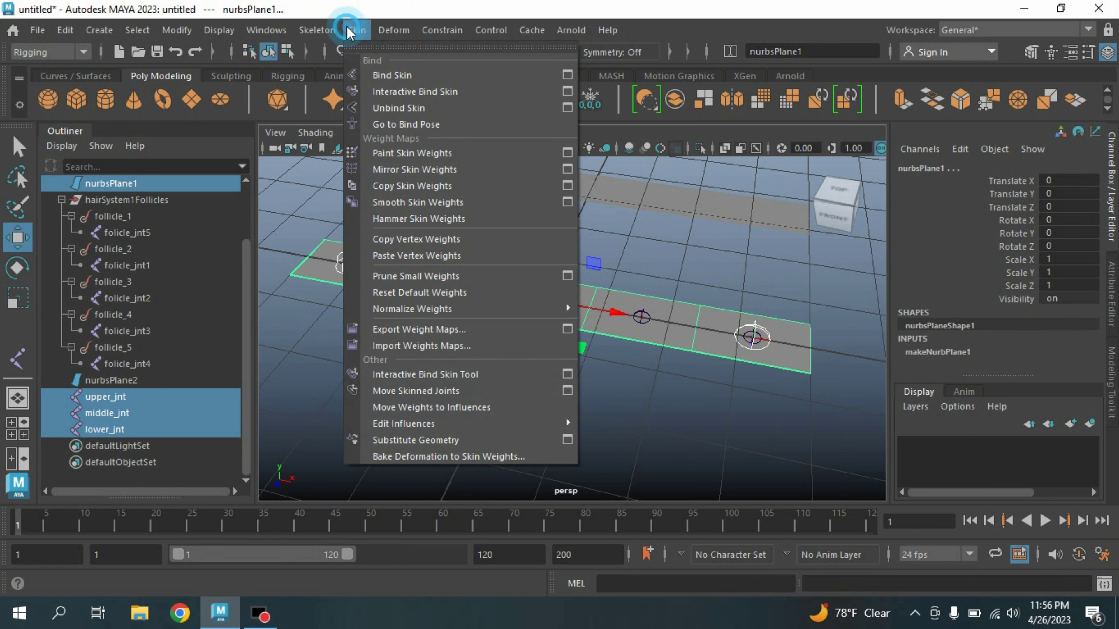
pyautogui.click(567, 75)
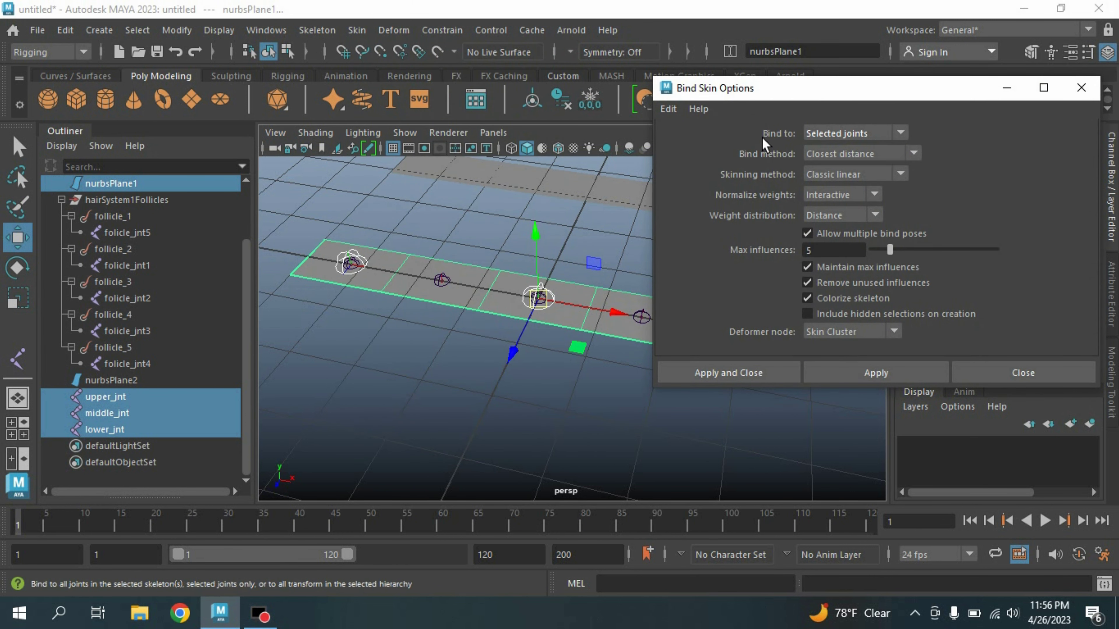
pyautogui.click(831, 140)
pyautogui.click(842, 165)
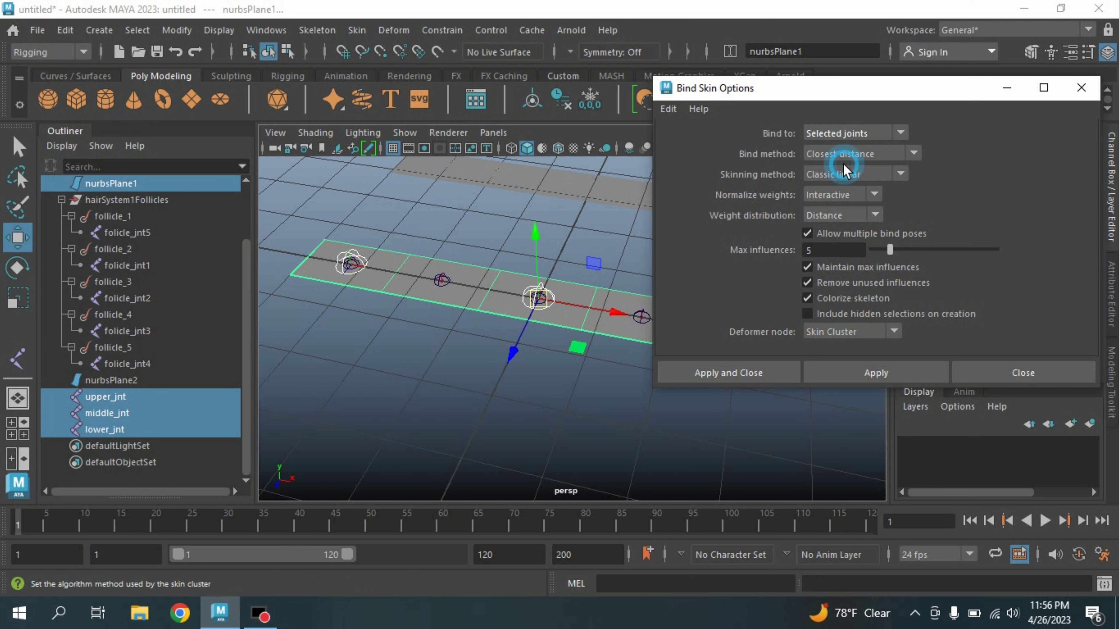
pyautogui.click(718, 372)
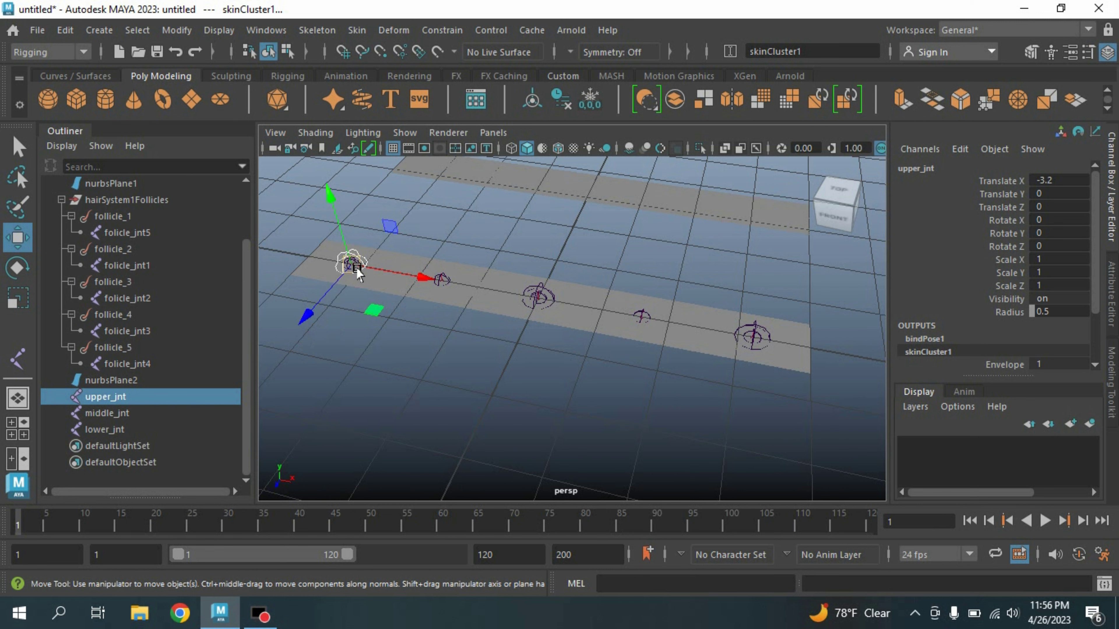
# Test the skinning by raising upper_jnt about 0.44 in Y, and undo the move.
pyautogui.moveTo(328, 208); pyautogui.dragTo(339, 178)
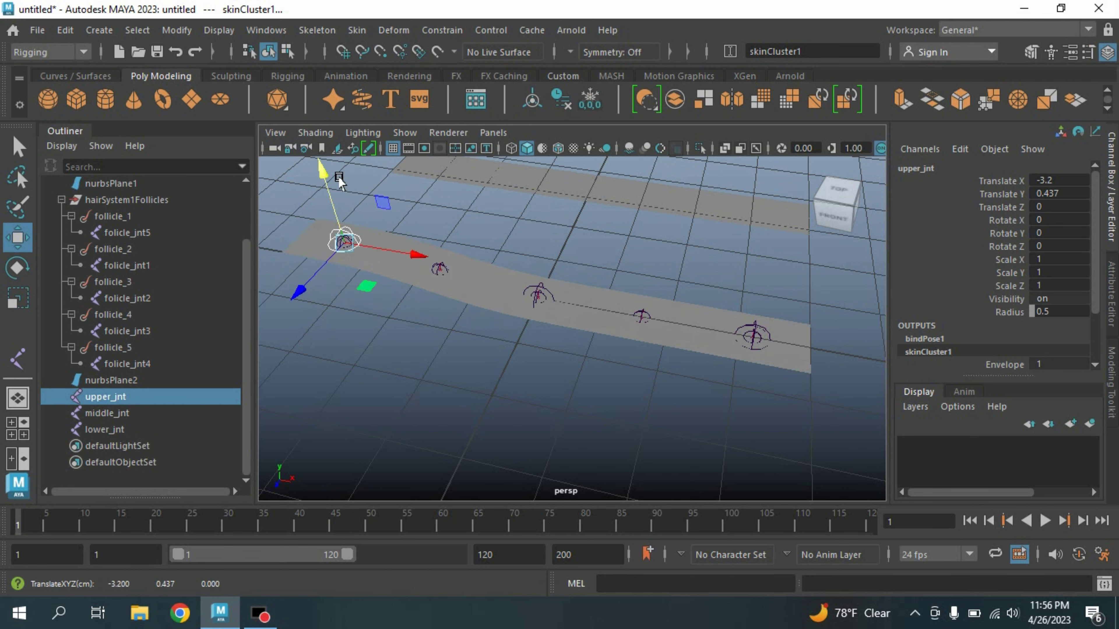
pyautogui.hotkey('ctrl', 'z')
# Show wireframe on shaded and create a NURBS circle scaled uniformly to about 0.738.
pyautogui.click(558, 147)
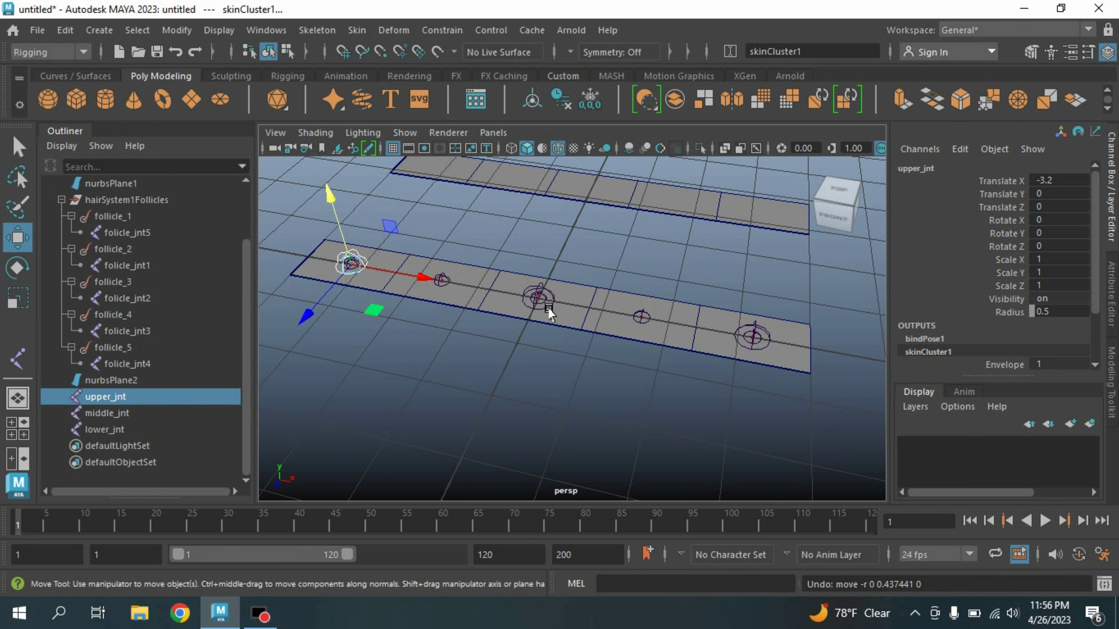
pyautogui.keyDown('alt'); pyautogui.moveTo(505, 382); pyautogui.dragTo(520, 431, button='middle'); pyautogui.keyUp('alt')
pyautogui.scroll(2, 520, 431)
pyautogui.click(96, 32)
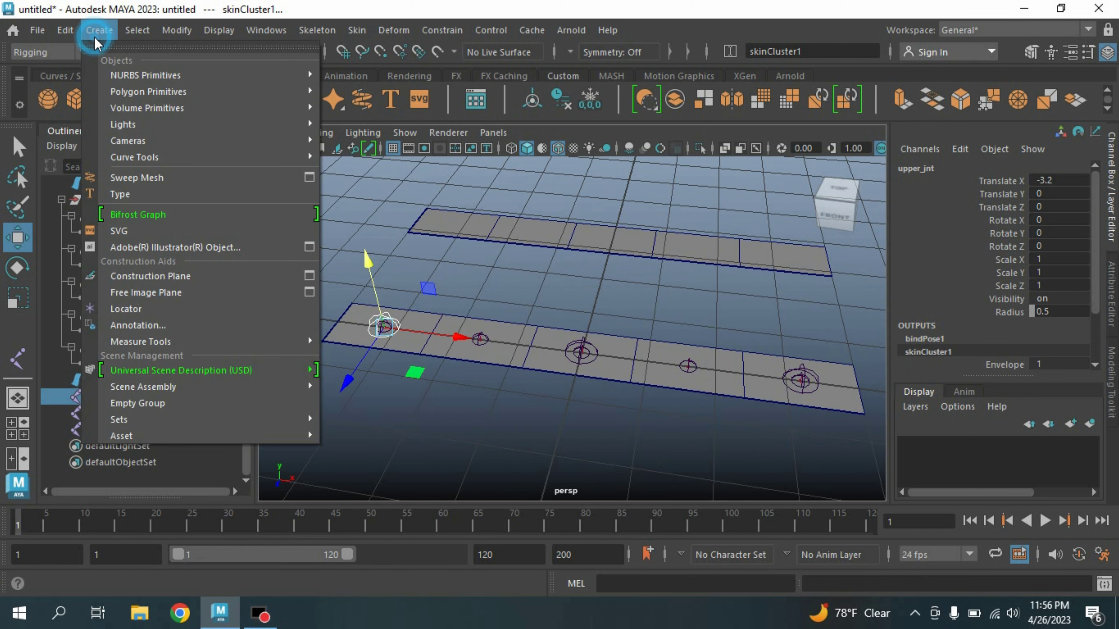
pyautogui.moveTo(230, 109)
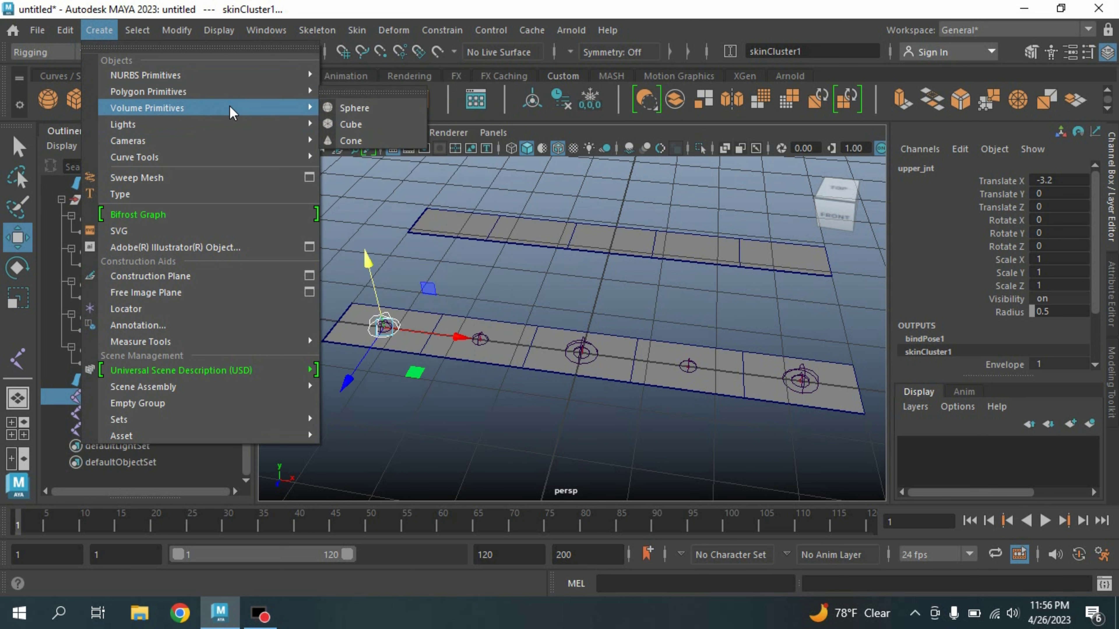
pyautogui.moveTo(240, 77)
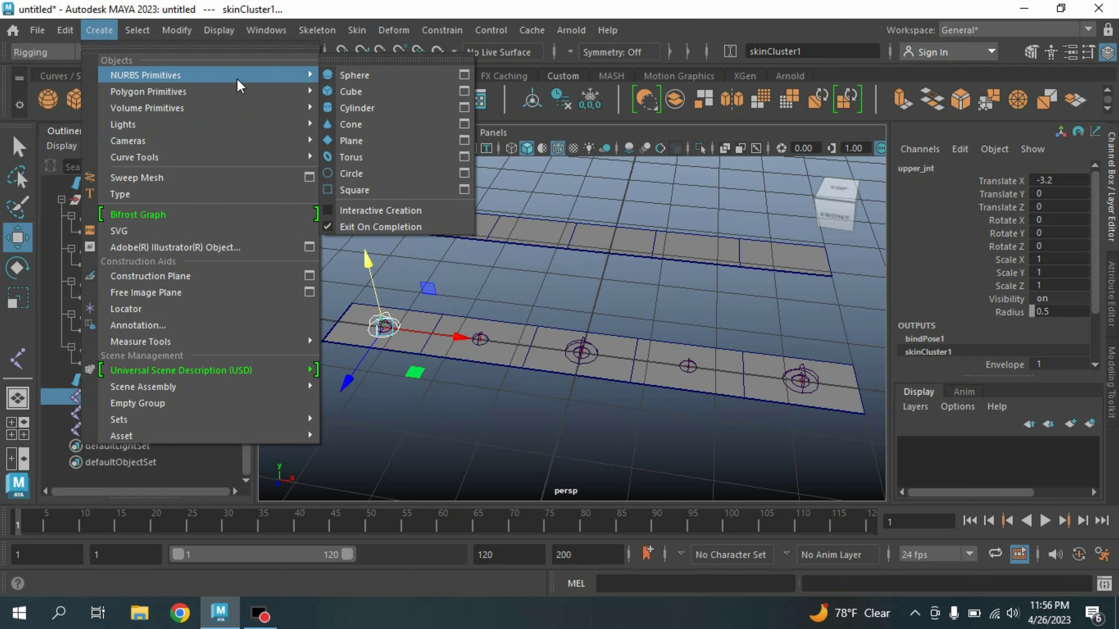
pyautogui.click(374, 173)
pyautogui.click(18, 299)
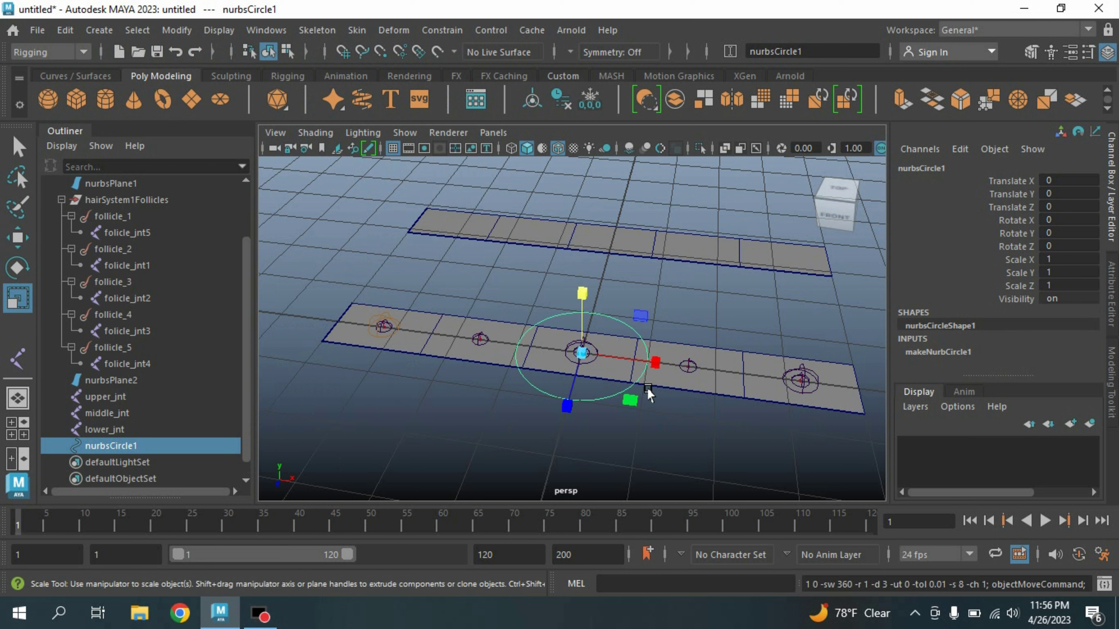
pyautogui.moveTo(580, 355); pyautogui.dragTo(552, 368)
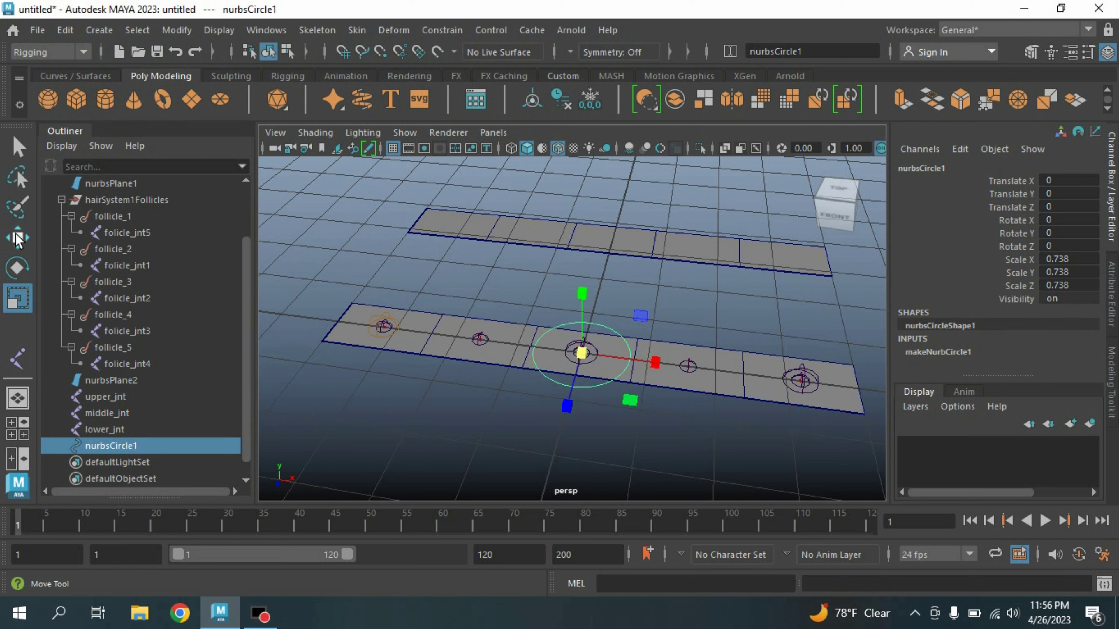
# Snap the circle onto upper_jnt and place duplicates of it on middle_jnt and lower_jnt.
pyautogui.click(16, 238)
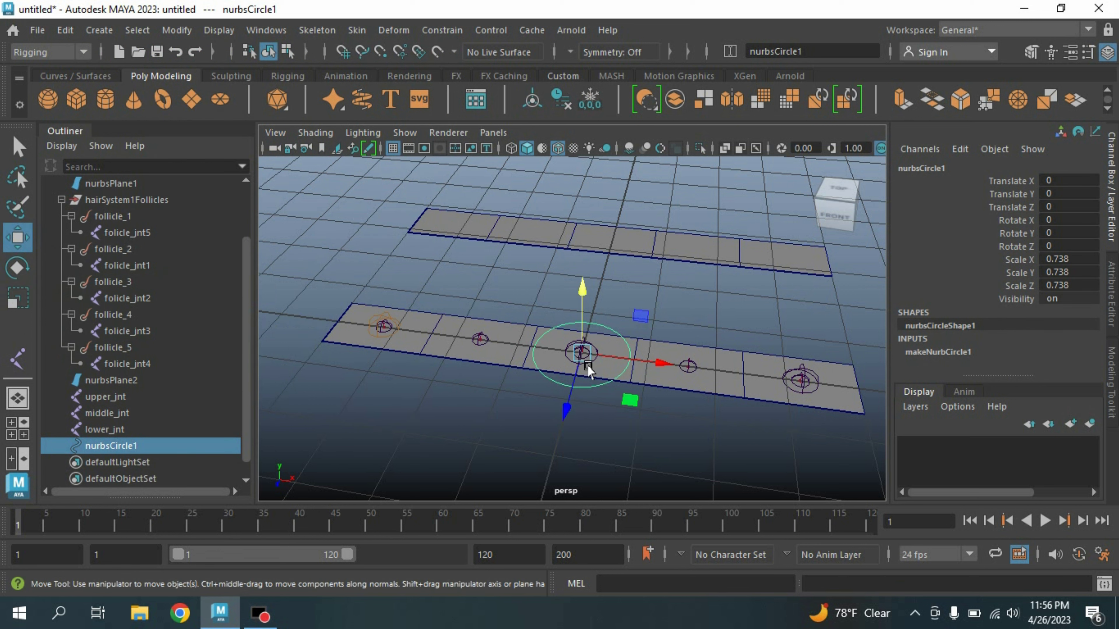
pyautogui.moveTo(585, 358); pyautogui.dragTo(372, 328)
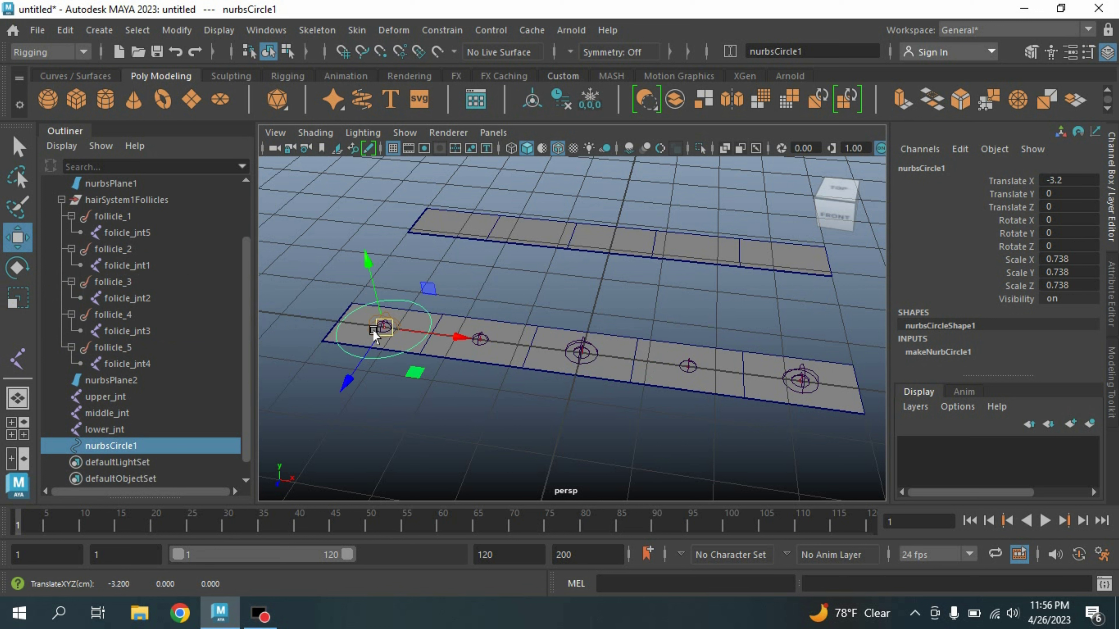
pyautogui.hotkey('ctrl', 'd')
pyautogui.press('v')
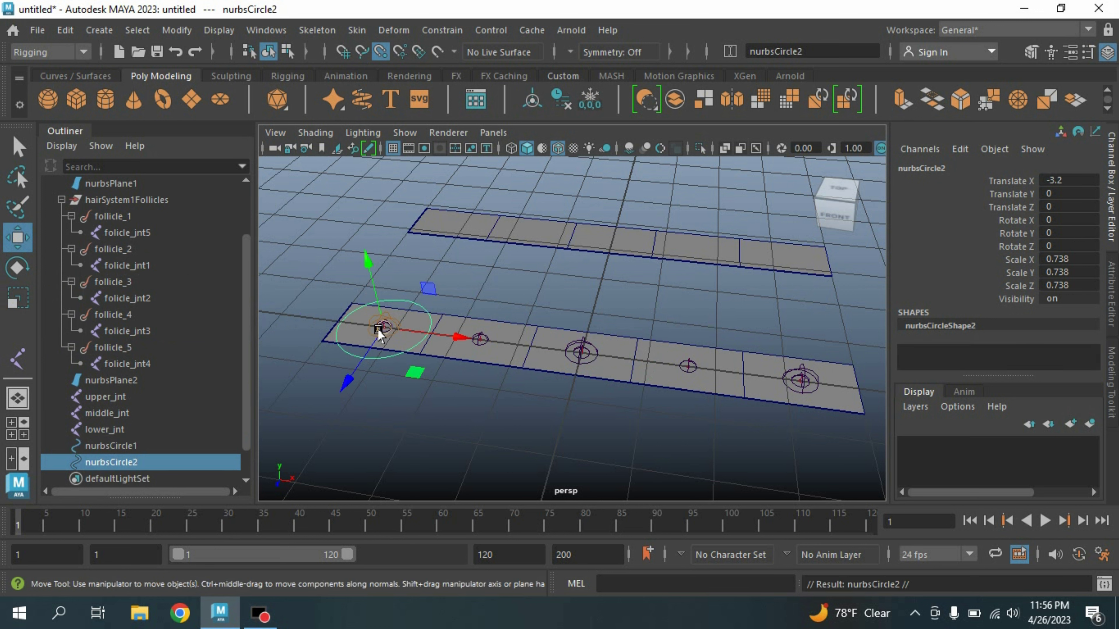
pyautogui.moveTo(372, 329); pyautogui.dragTo(607, 365)
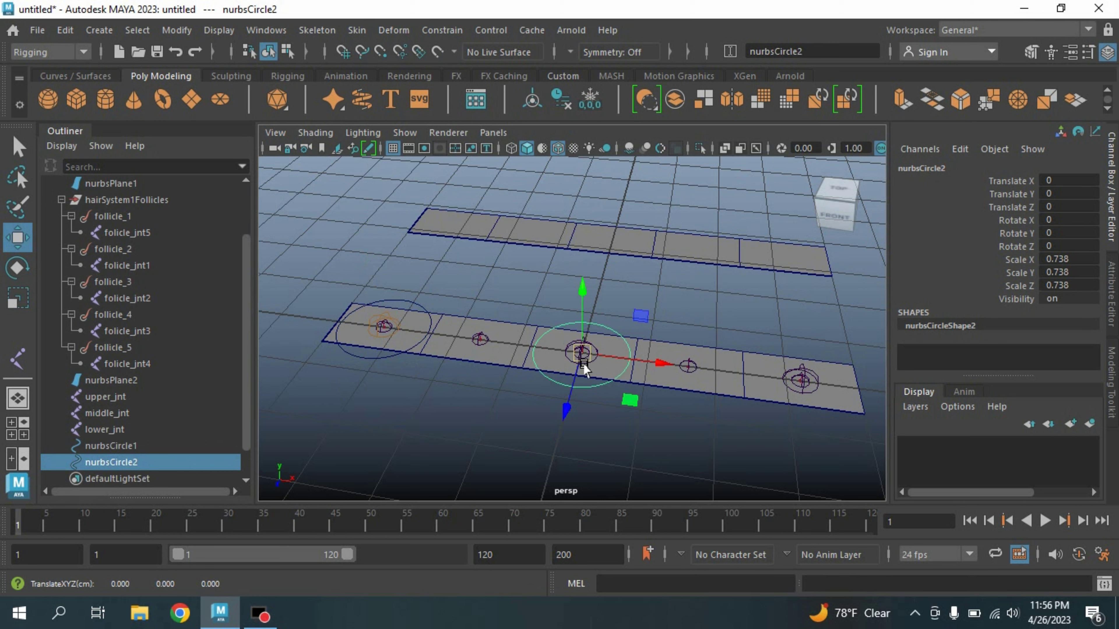
pyautogui.hotkey('ctrl', 'd')
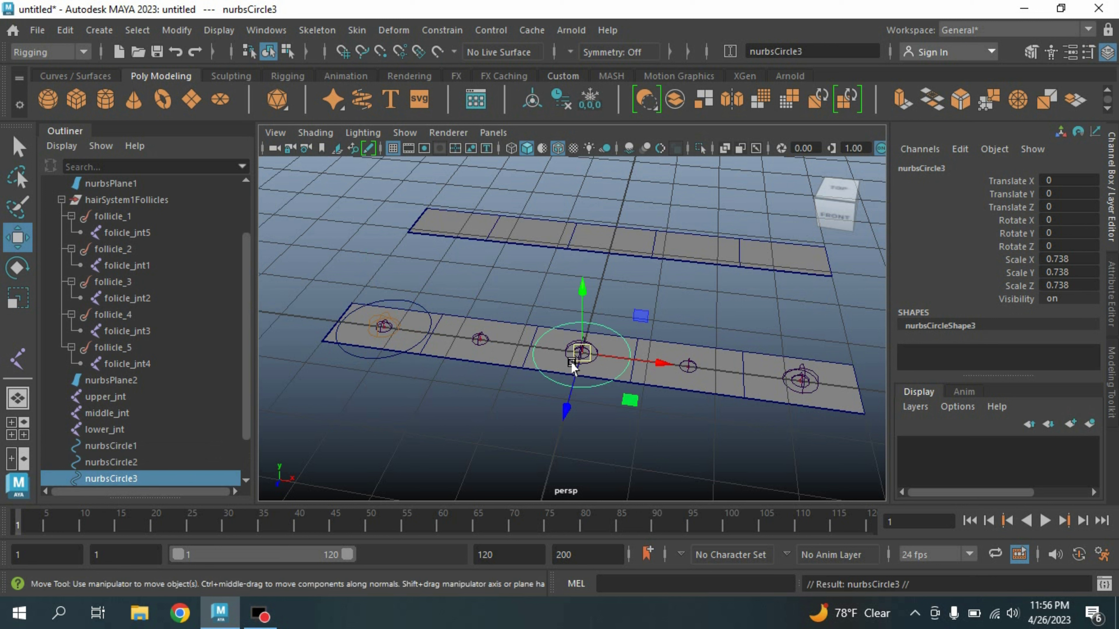
pyautogui.press('v')
pyautogui.moveTo(572, 353); pyautogui.dragTo(822, 380)
# Rename the three control circles nurbsCircle1, nurbsCircle2 and nurbsCircle3 as upper, mid and lower.
pyautogui.scroll(-1, 102, 449)
pyautogui.doubleClick(114, 397)
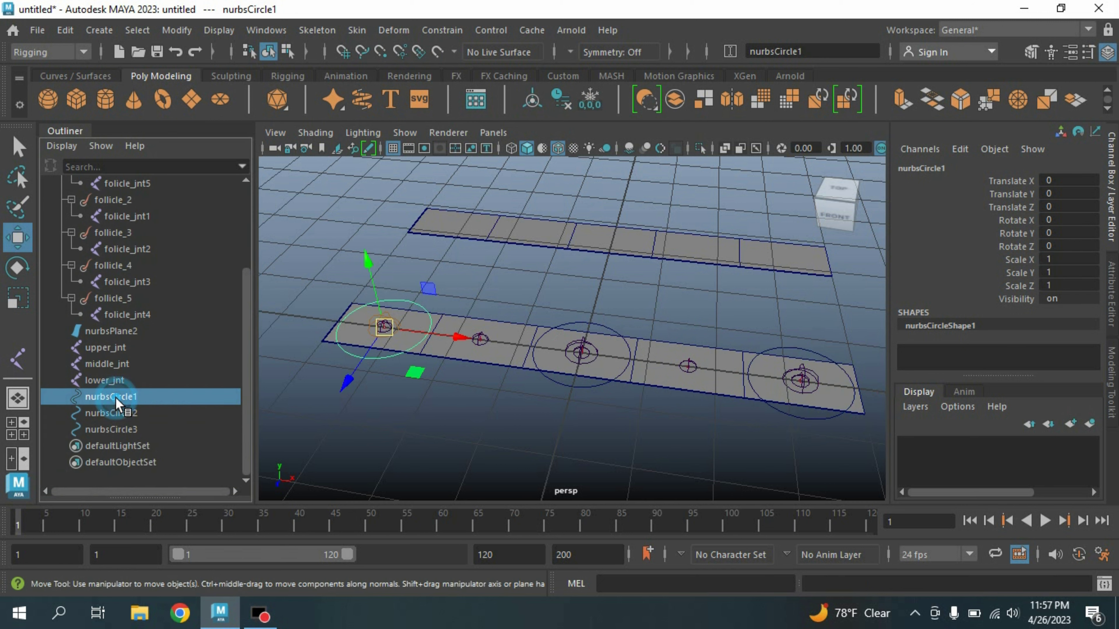
pyautogui.write('upper')
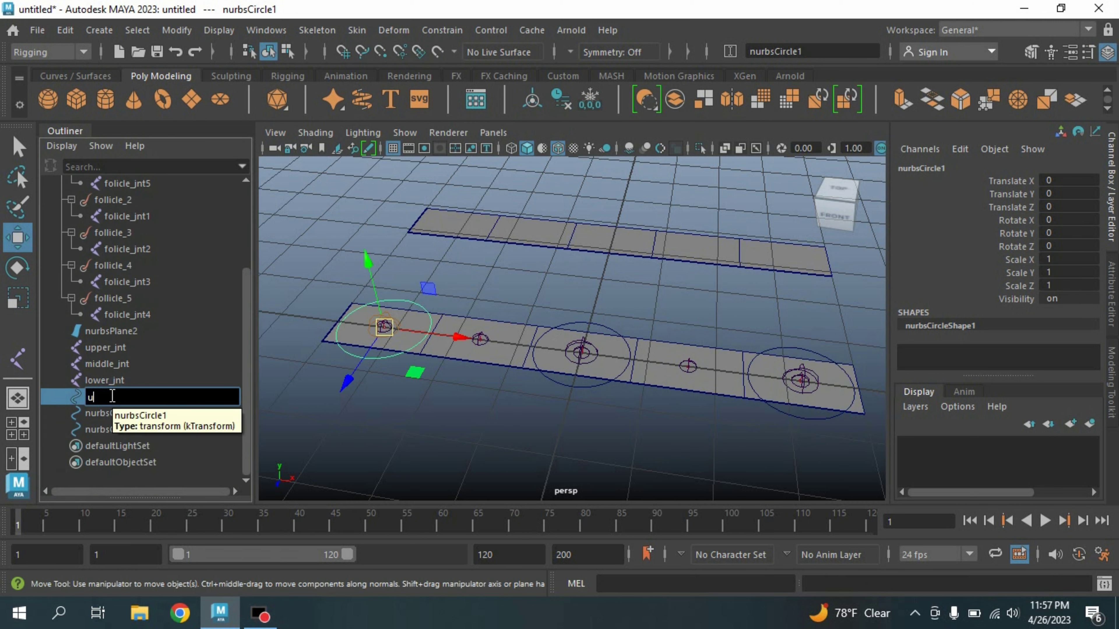
pyautogui.doubleClick(105, 412)
pyautogui.write('m')
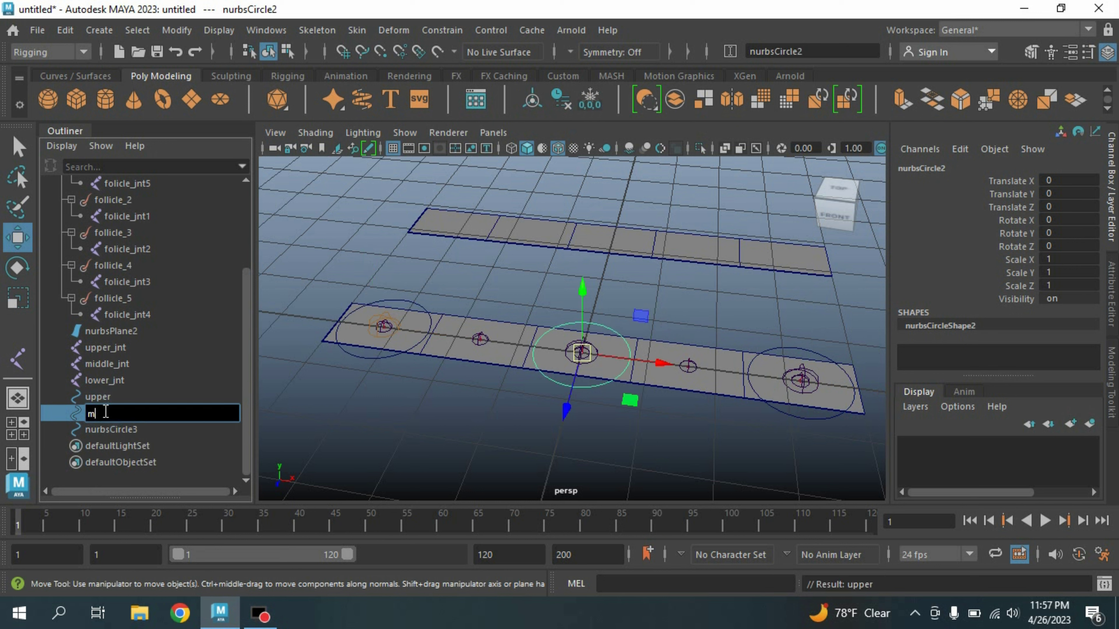
pyautogui.write('id')
pyautogui.doubleClick(104, 430)
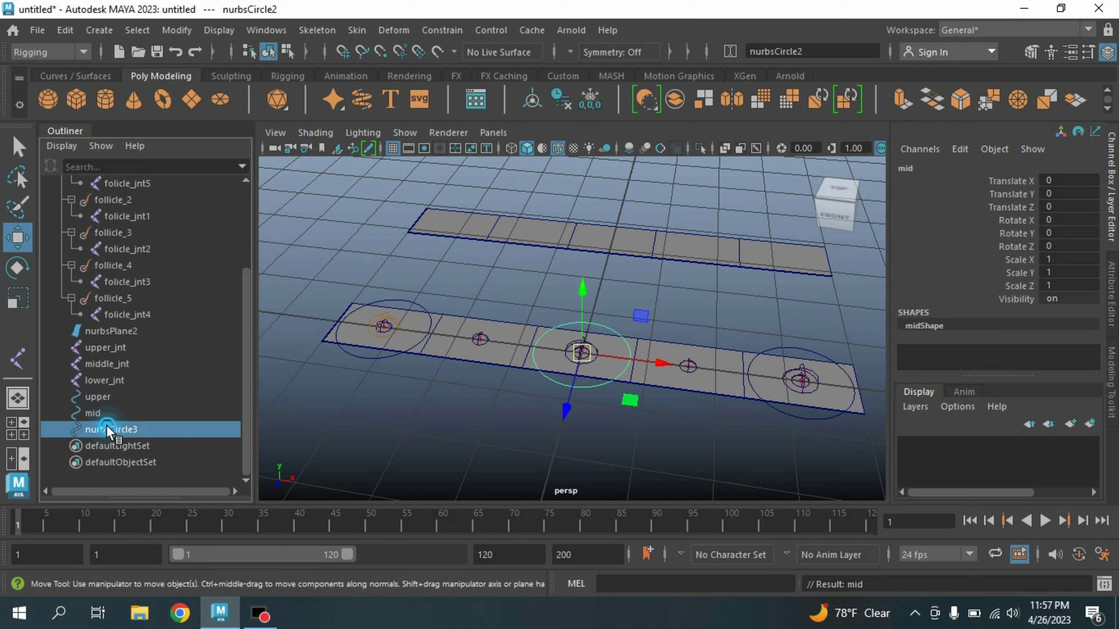
pyautogui.write('lowe')
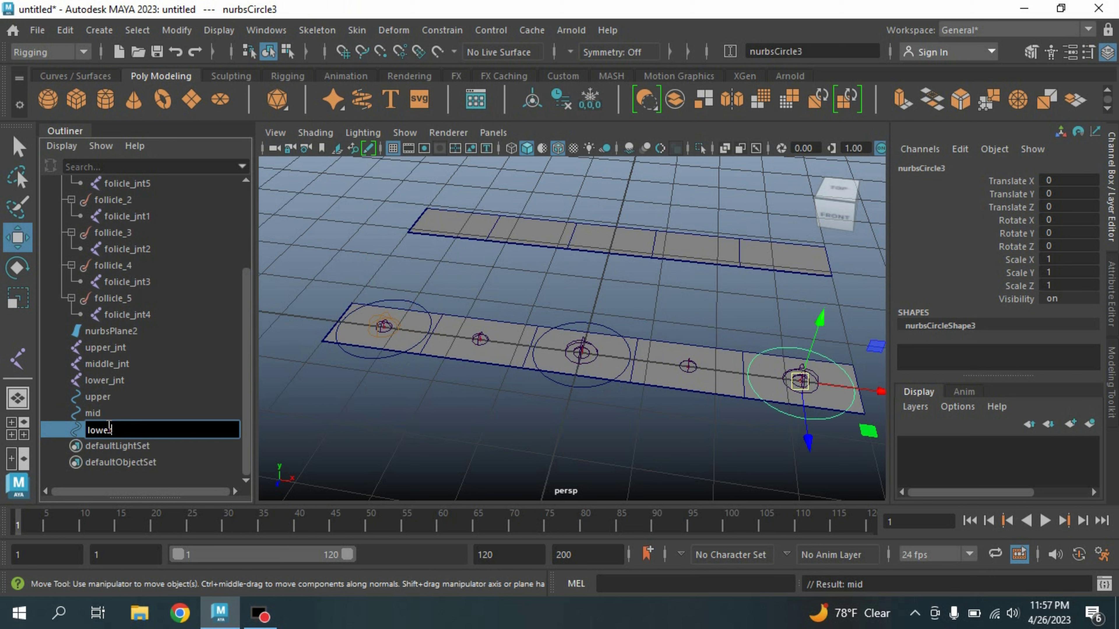
pyautogui.press('Return')
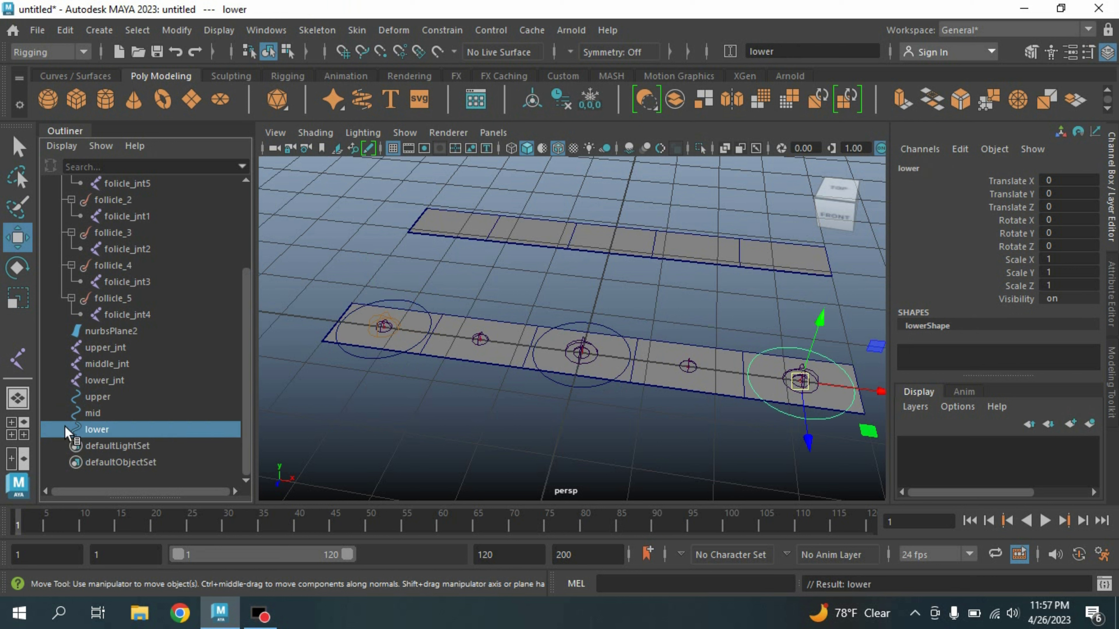
# Parent upper_jnt, middle_jnt and lower_jnt under the upper, mid and lower control circles respectively.
pyautogui.click(98, 351)
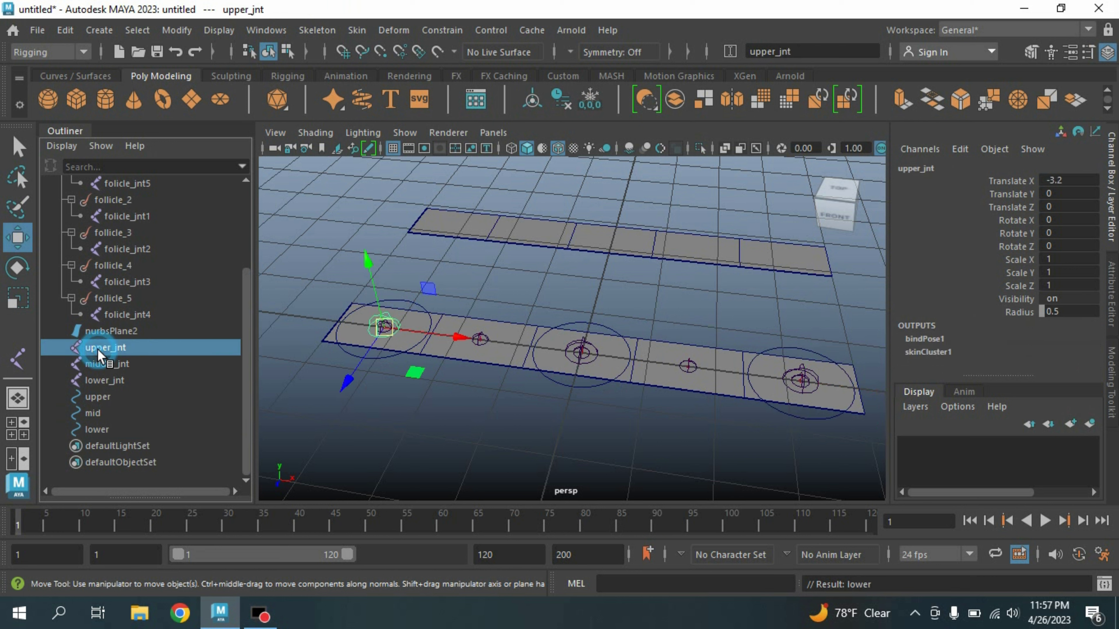
pyautogui.moveTo(97, 349); pyautogui.dragTo(104, 415)
pyautogui.click(101, 378)
pyautogui.moveTo(102, 378); pyautogui.dragTo(105, 428)
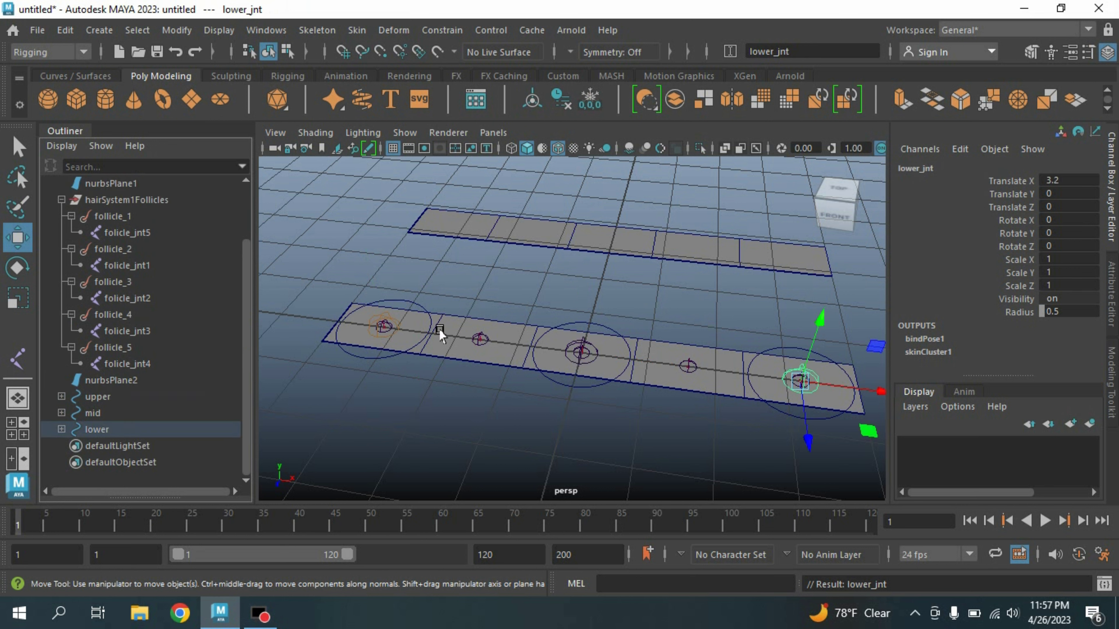
# Test the upper control by raising it about 0.604 in Y, and undo the move.
pyautogui.click(360, 356)
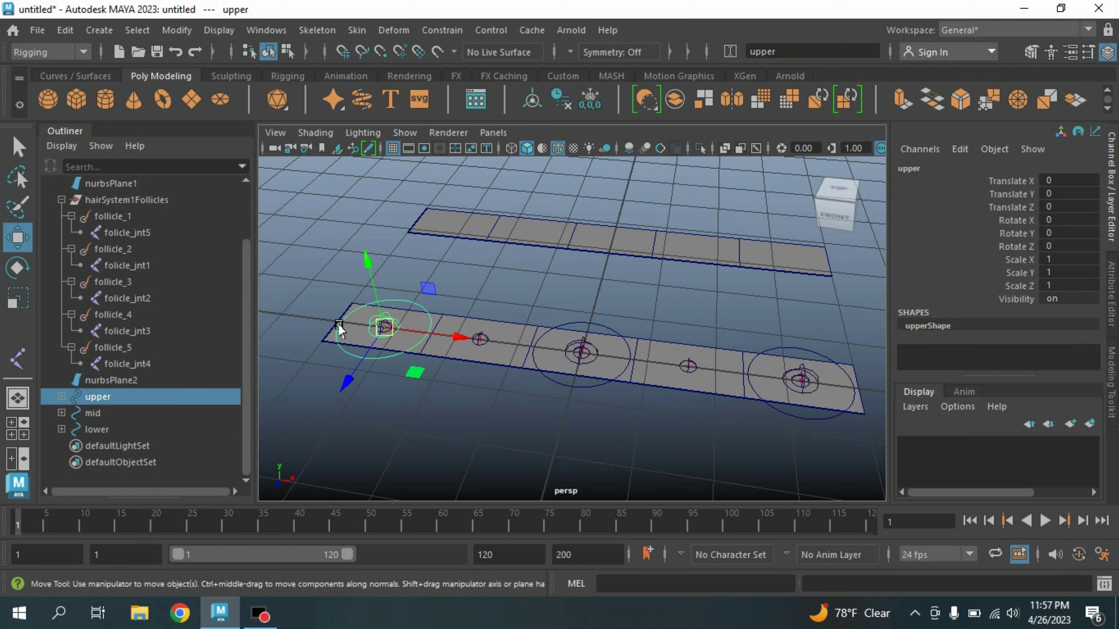
pyautogui.moveTo(367, 260); pyautogui.dragTo(382, 221)
pyautogui.hotkey('ctrl', 'z')
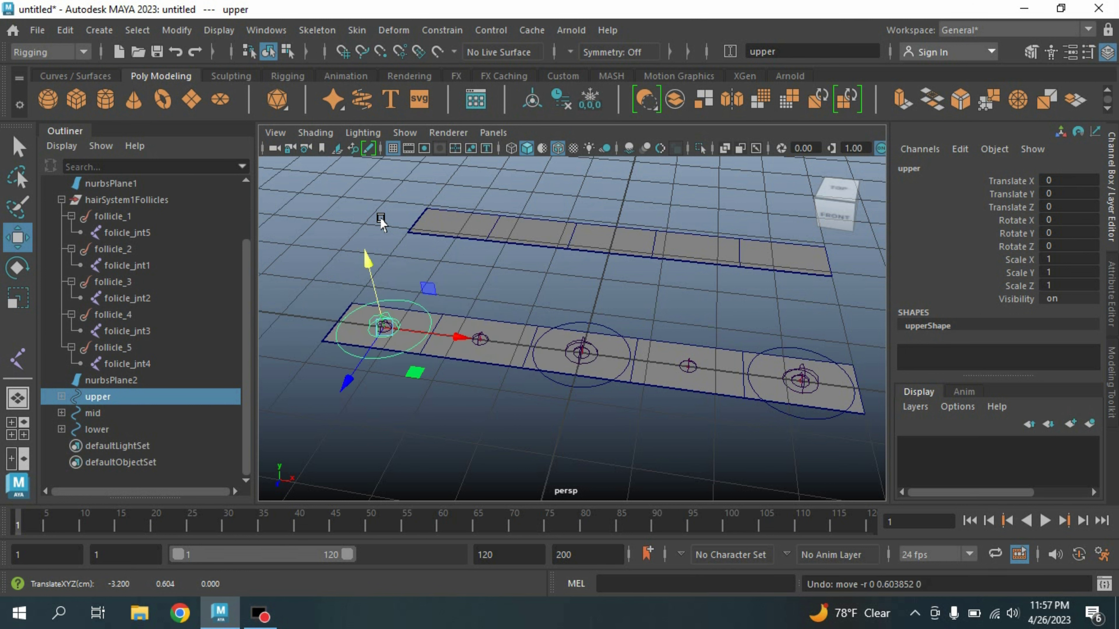
# Create a polygon cube, stretch it along the ribbon to about 7.949 in Scale X, and turn on X-Ray display.
pyautogui.scroll(-3, 499, 400)
pyautogui.click(97, 30)
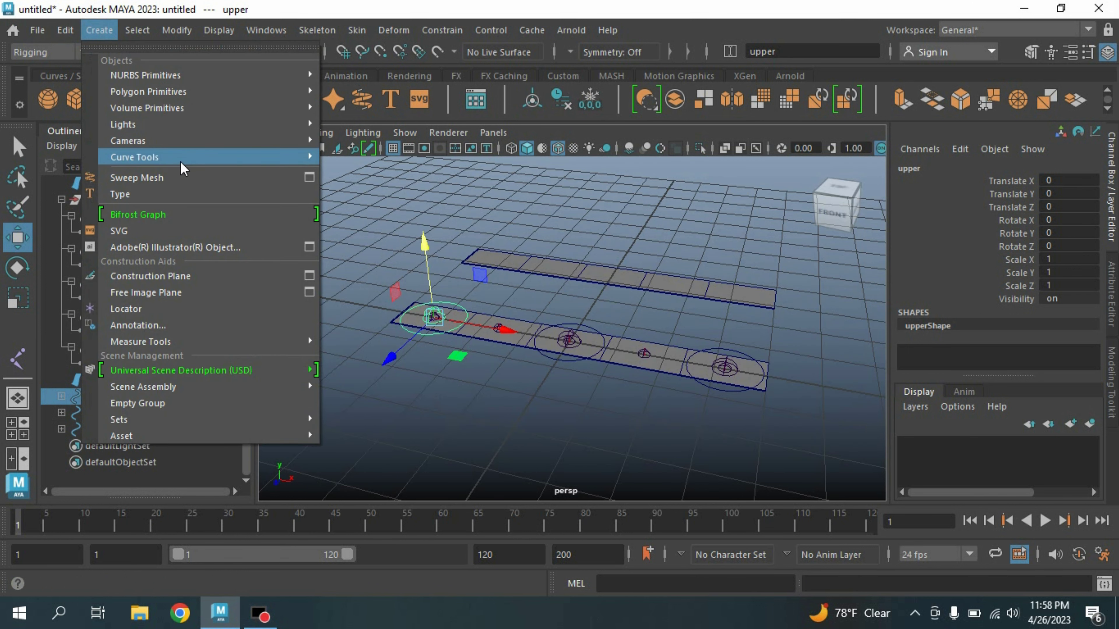
pyautogui.moveTo(265, 92)
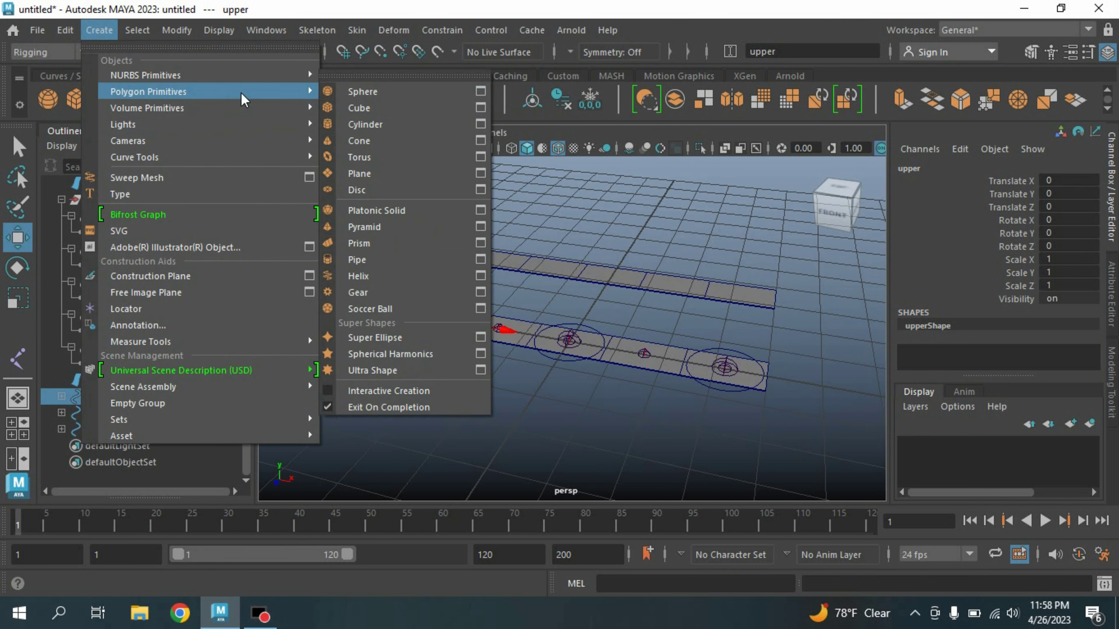
pyautogui.click(371, 109)
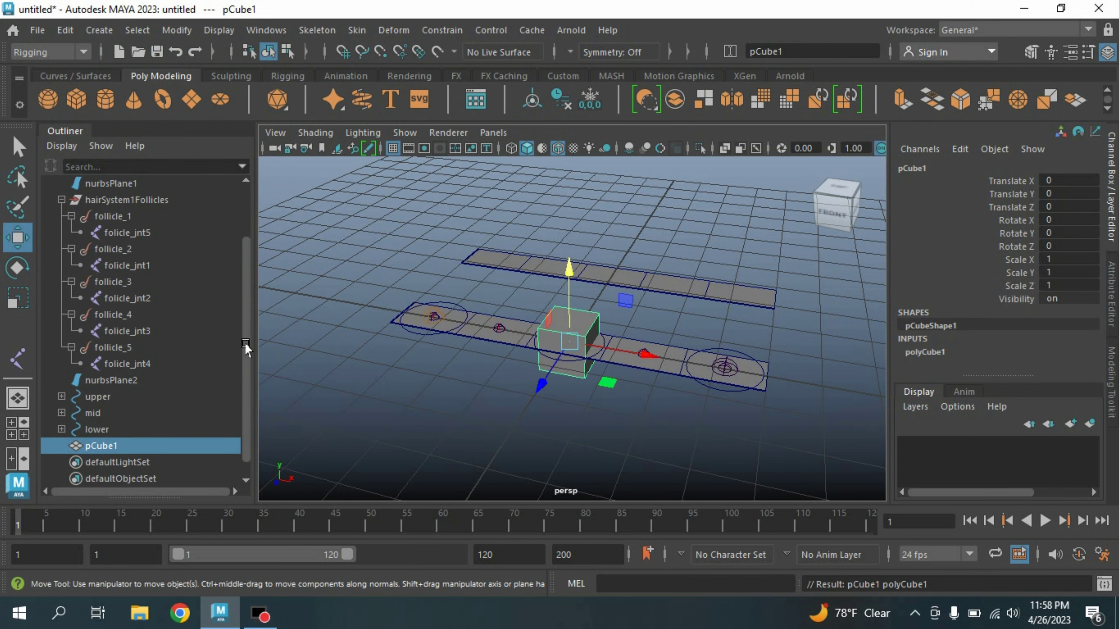
pyautogui.click(17, 298)
pyautogui.moveTo(635, 349); pyautogui.dragTo(707, 374)
pyautogui.click(725, 148)
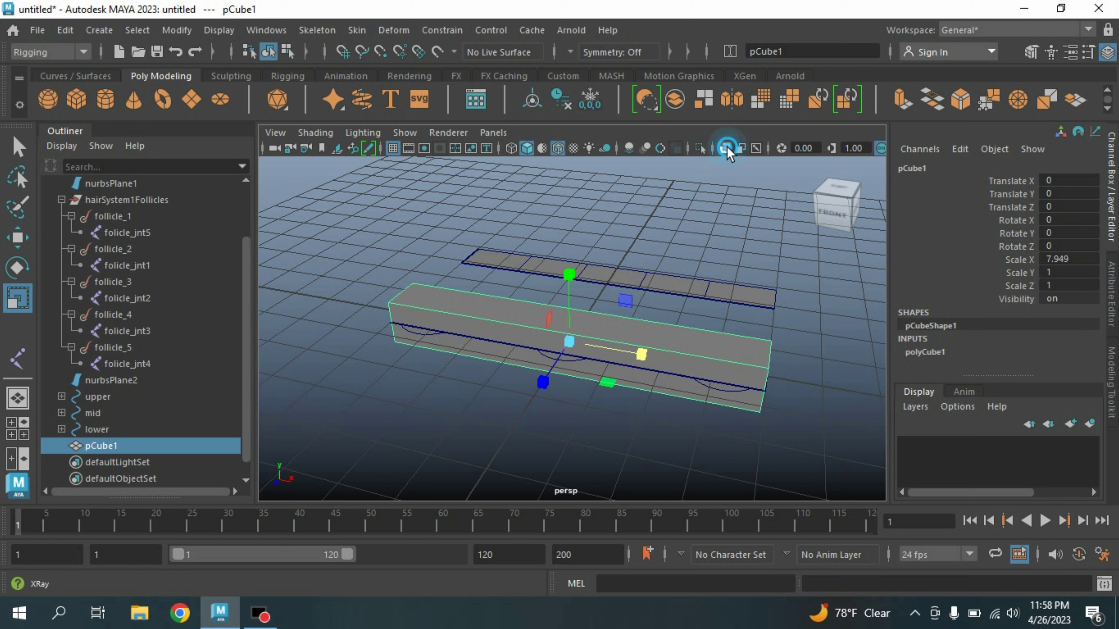
# Set the cube's Subdivisions Width to 12.
pyautogui.click(923, 355)
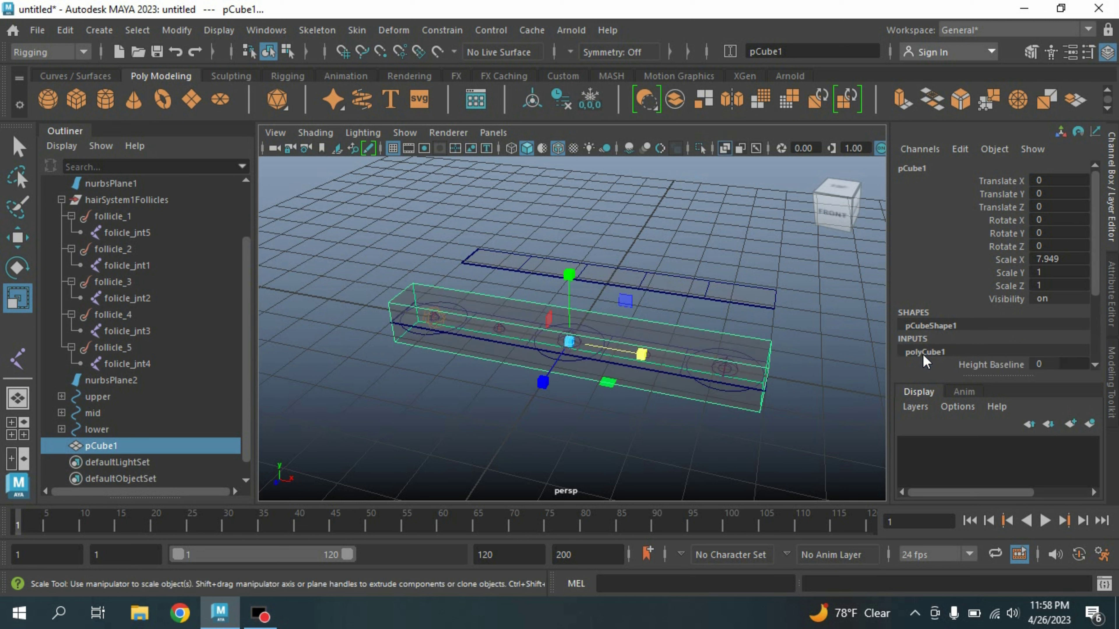
pyautogui.scroll(-3, 1031, 326)
pyautogui.click(1039, 312)
pyautogui.doubleClick(1038, 311)
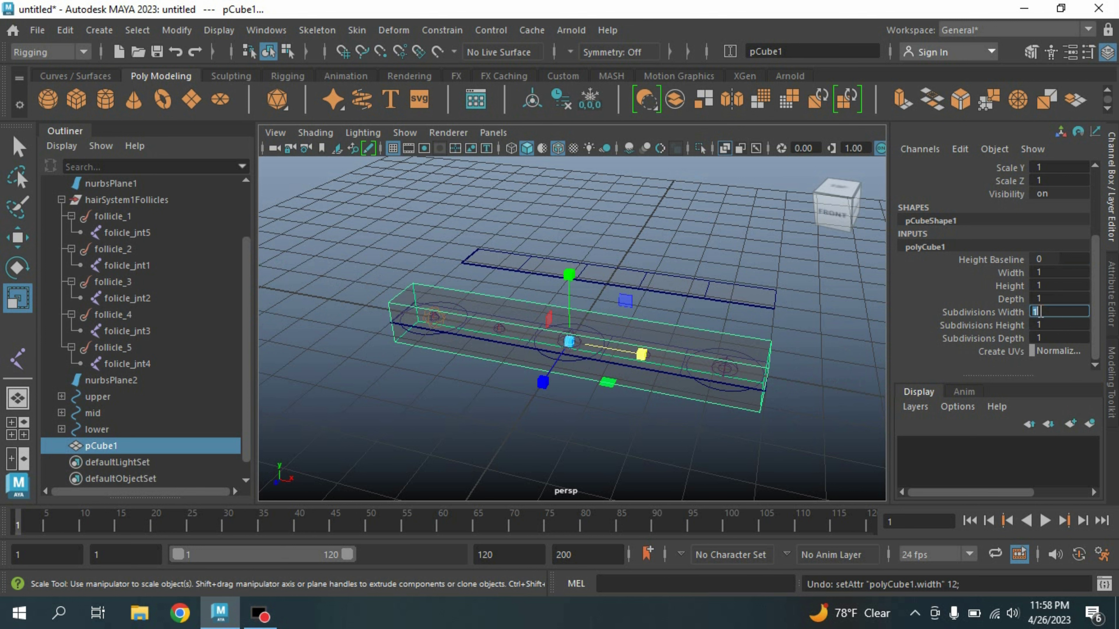
pyautogui.press('Return')
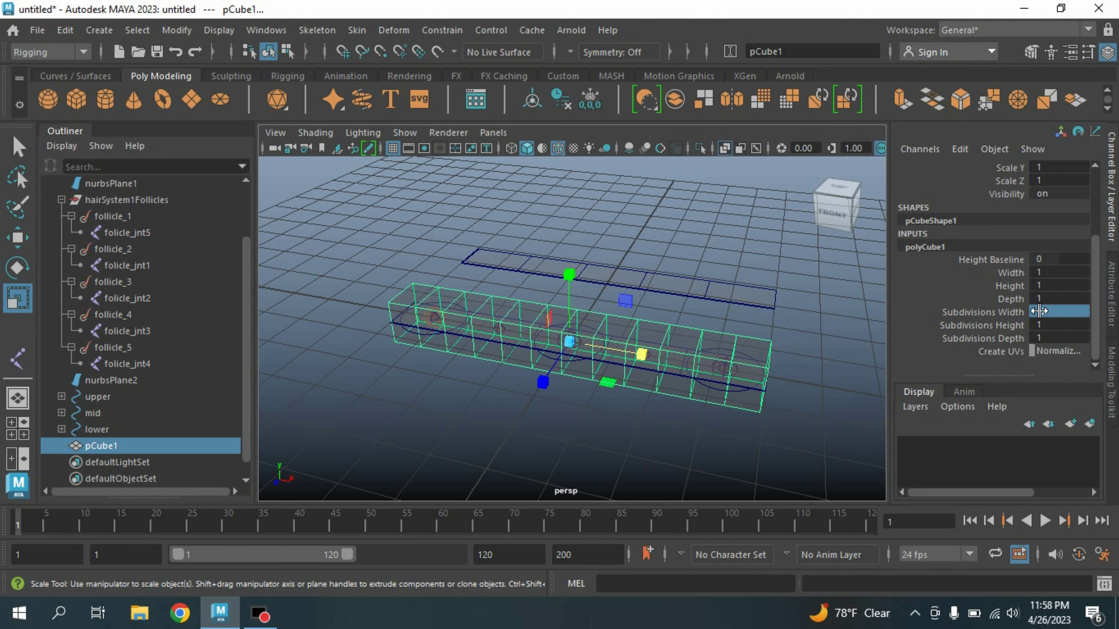
# Select the five follicle joints, folicle_jnt1 to folicle_jnt5, together with pCube1 and bind the cube's skin to them.
pyautogui.keyDown('alt'); pyautogui.moveTo(595, 399); pyautogui.dragTo(652, 402); pyautogui.keyUp('alt')
pyautogui.scroll(2, 136, 297)
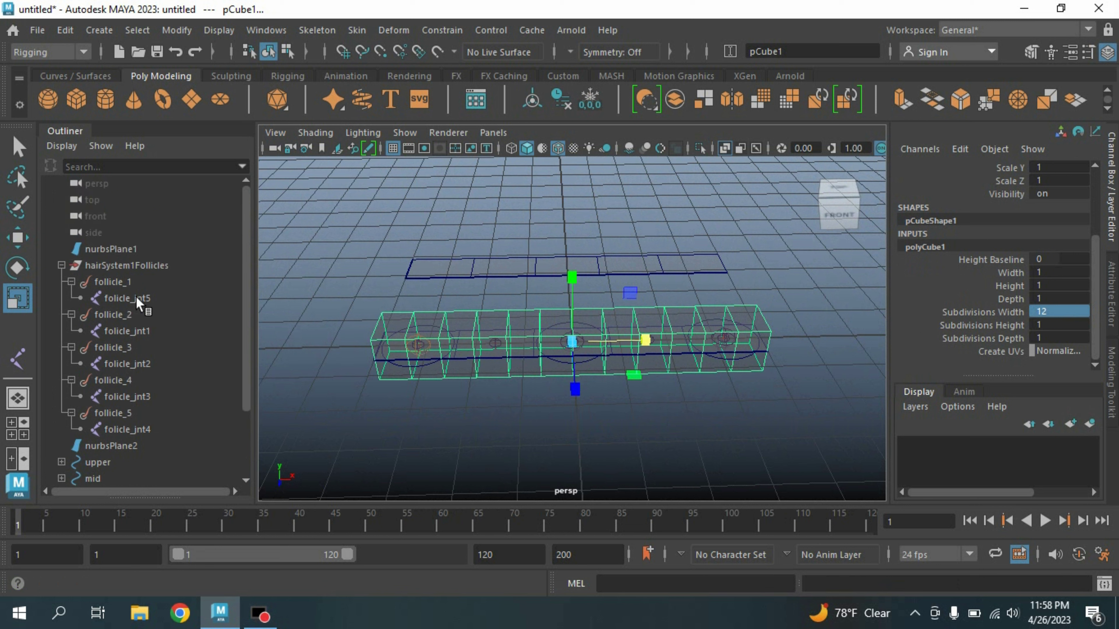
pyautogui.click(112, 301)
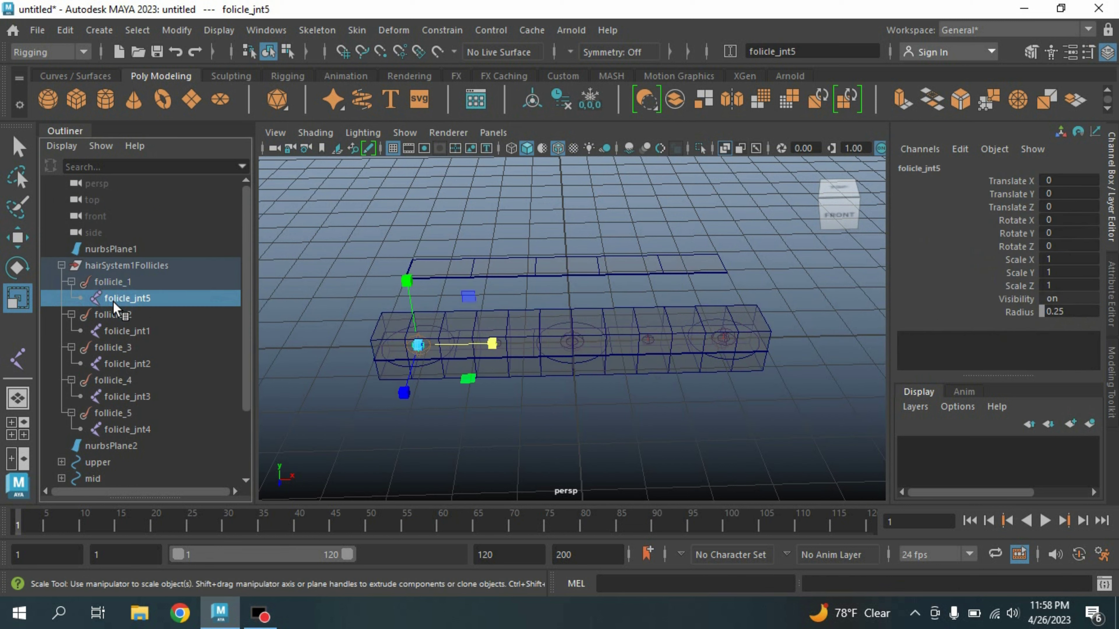
pyautogui.moveTo(113, 301); pyautogui.dragTo(127, 343)
pyautogui.keyDown('ctrl'); pyautogui.click(127, 348); pyautogui.keyUp('ctrl')
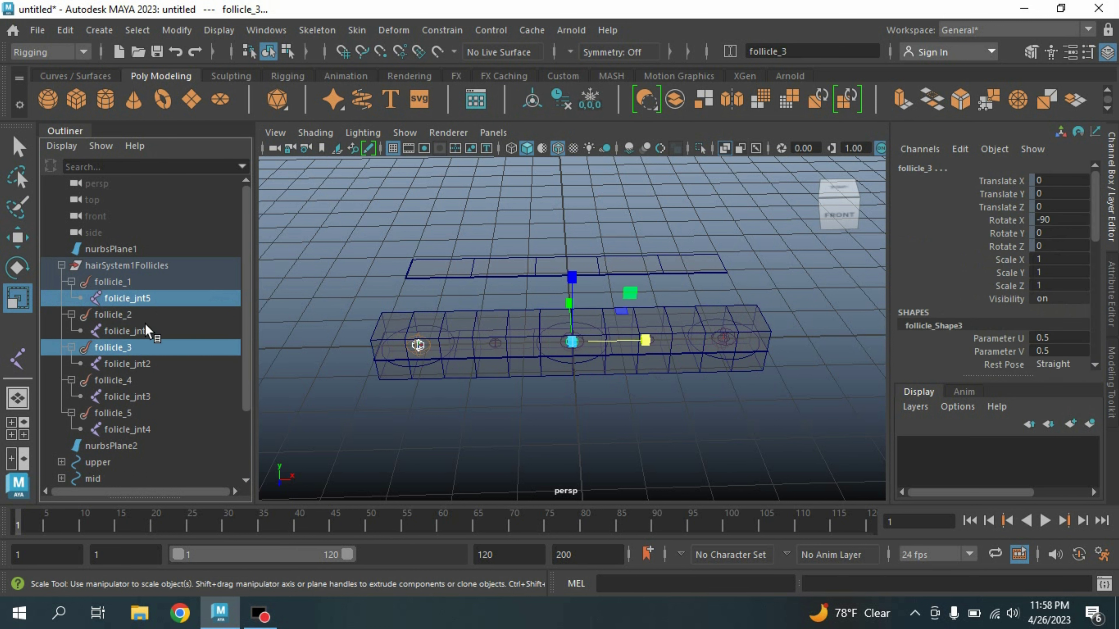
pyautogui.click(127, 331)
pyautogui.keyDown('ctrl'); pyautogui.click(121, 300); pyautogui.keyUp('ctrl')
pyautogui.keyDown('alt'); pyautogui.moveTo(432, 415); pyautogui.dragTo(461, 417); pyautogui.keyUp('alt')
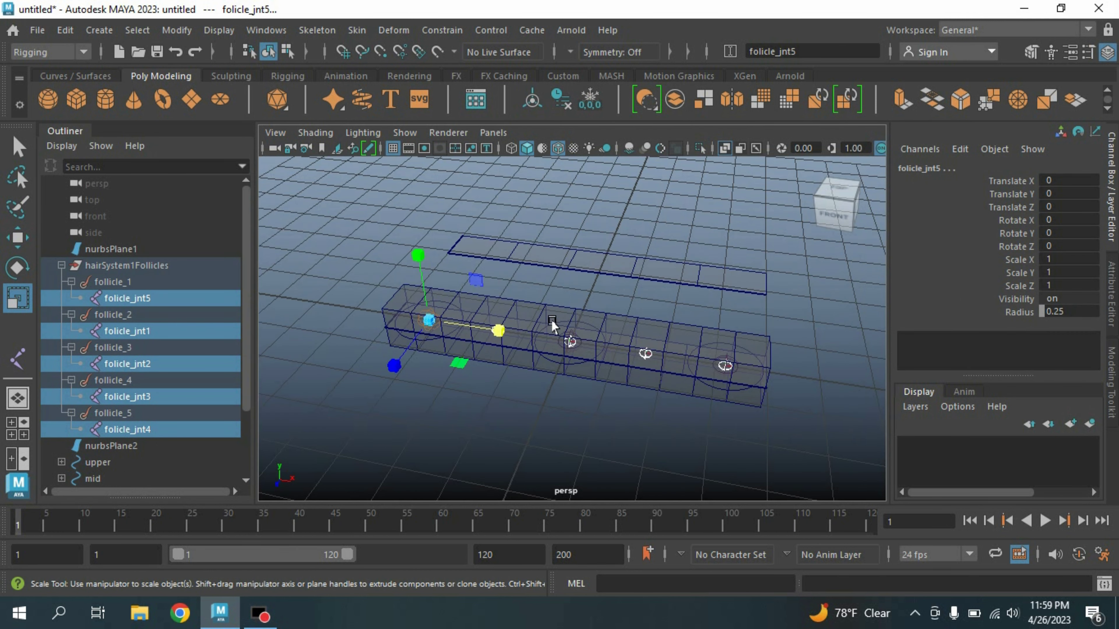
pyautogui.click(620, 316)
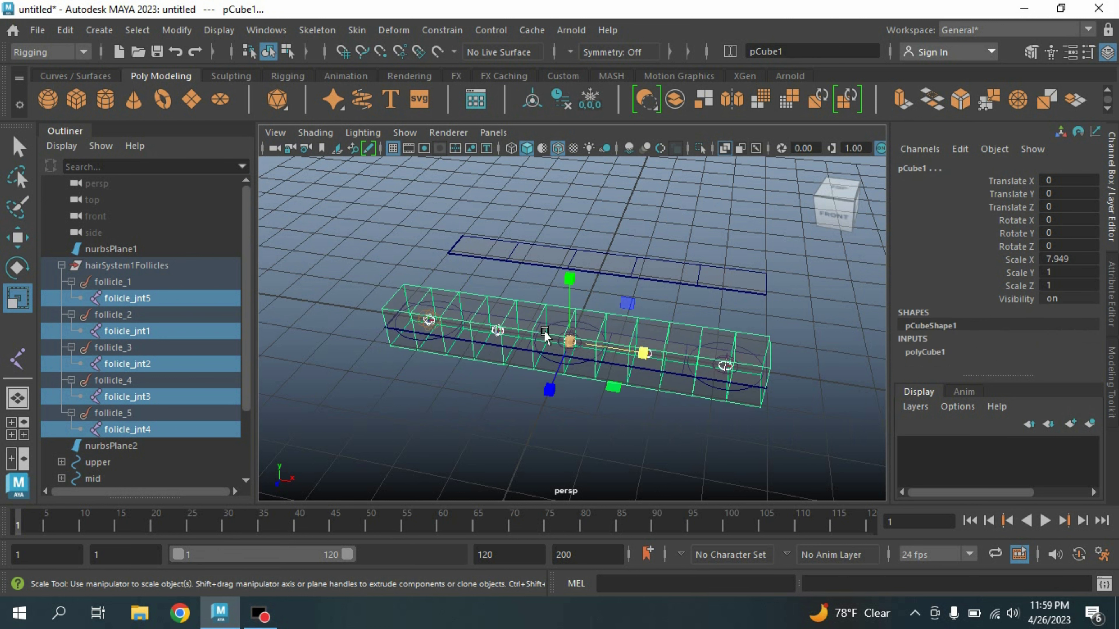
pyautogui.click(357, 30)
pyautogui.click(562, 76)
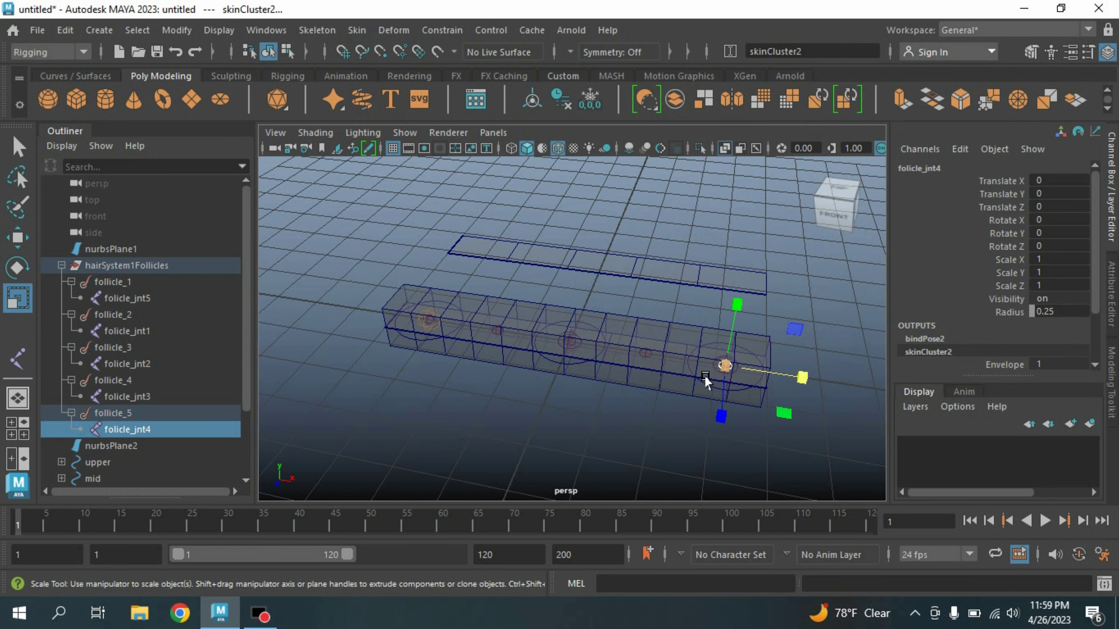
# Test the cube's deformation by raising the upper control about 0.788 in Y, turn off X-Ray display, and undo the control's moves.
pyautogui.click(13, 148)
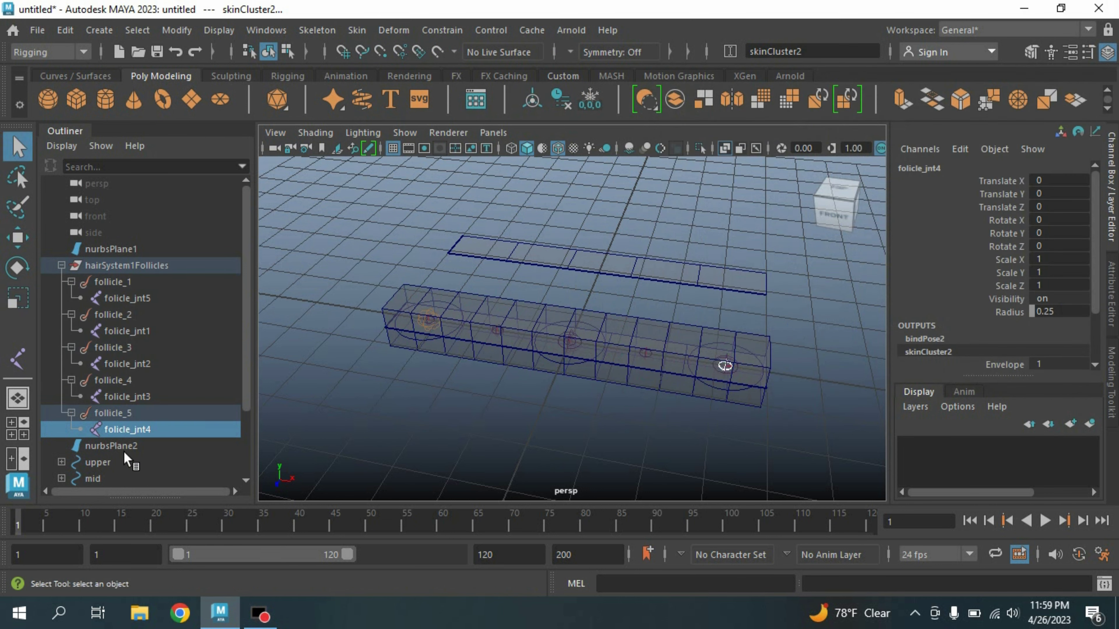
pyautogui.scroll(-3, 103, 464)
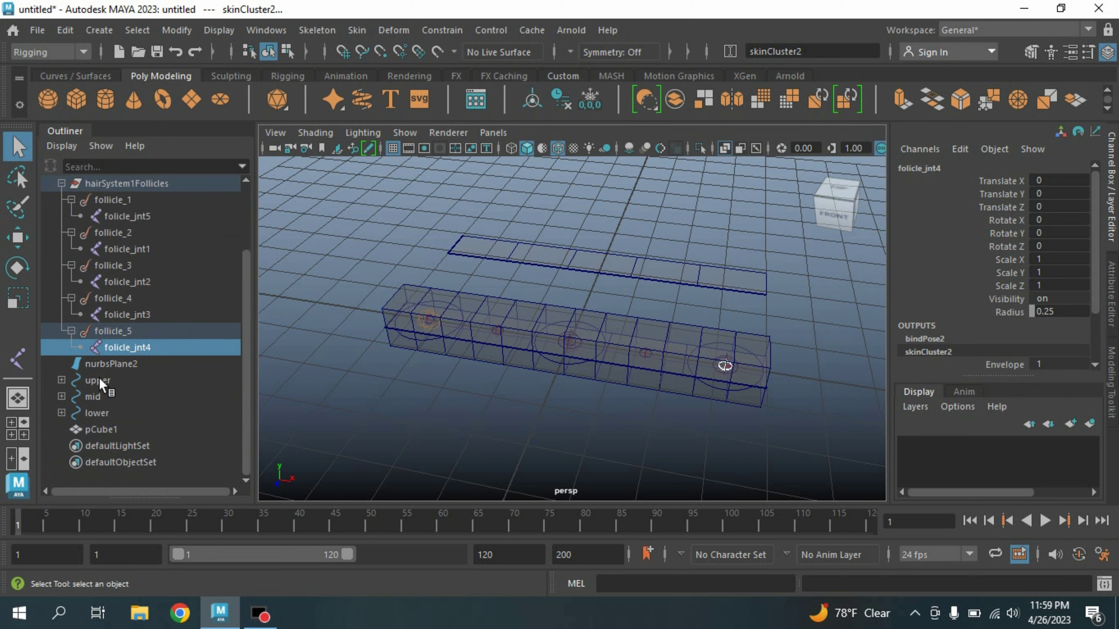
pyautogui.click(97, 380)
pyautogui.click(21, 242)
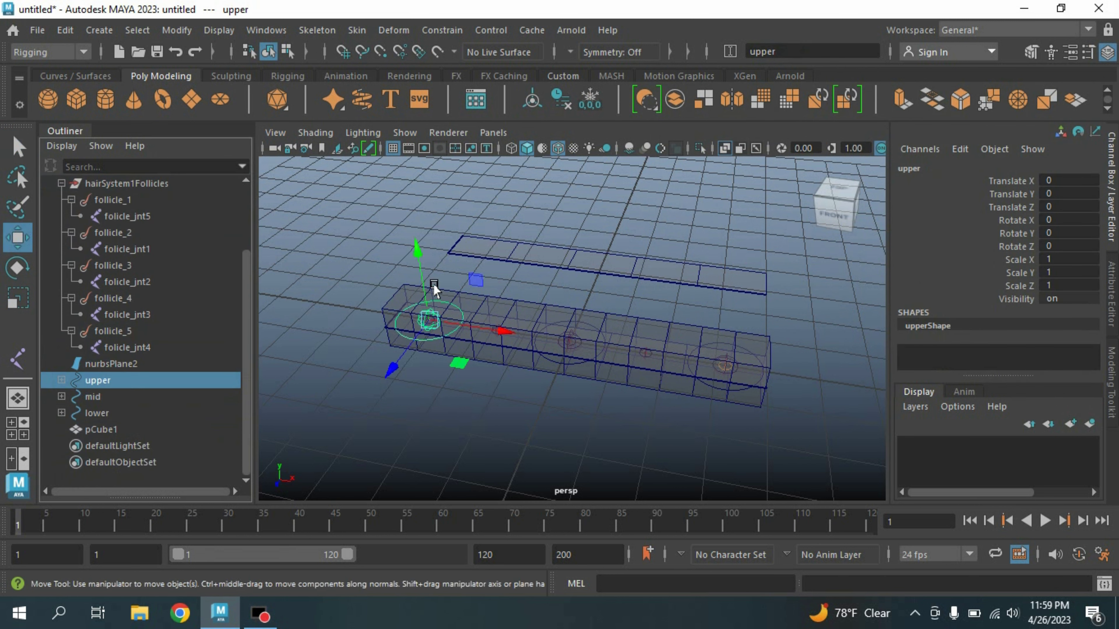
pyautogui.moveTo(412, 255); pyautogui.dragTo(446, 209)
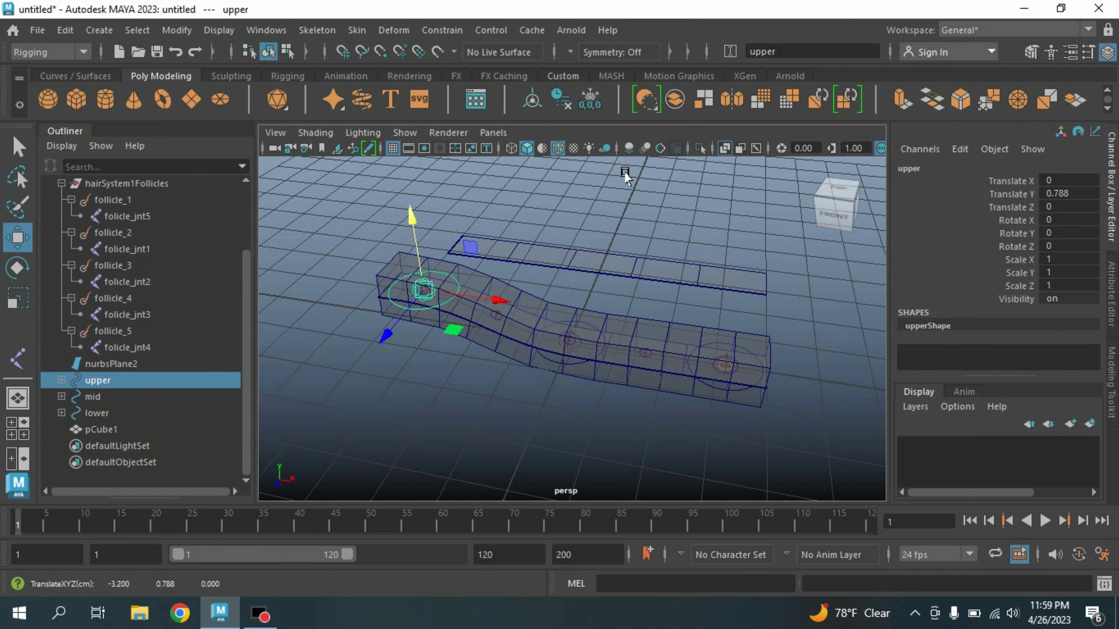
pyautogui.click(724, 149)
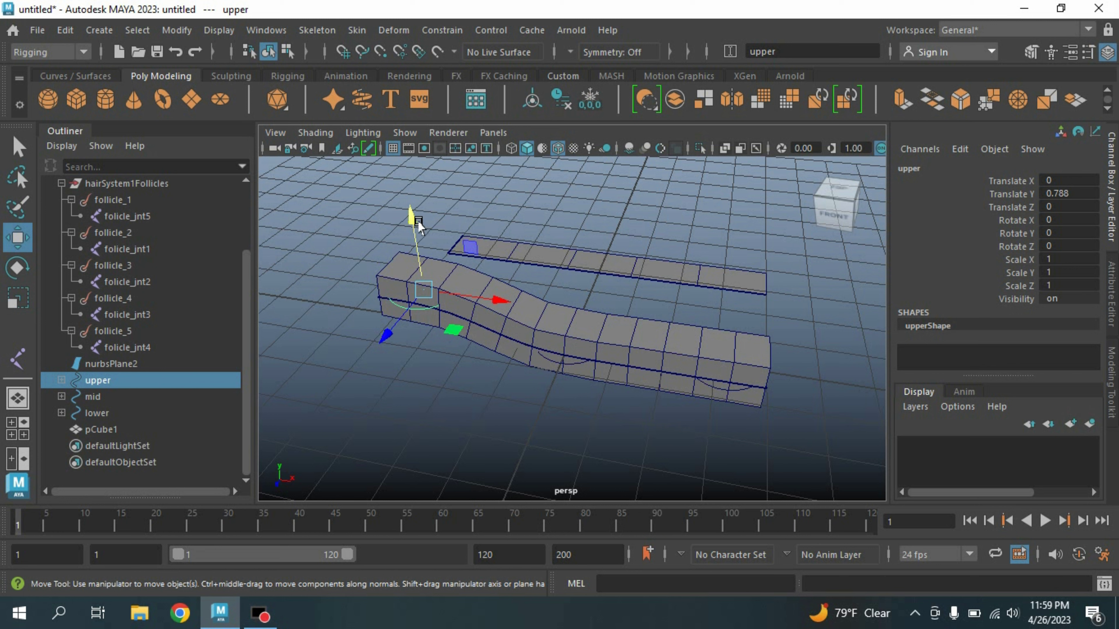
pyautogui.moveTo(419, 226)
pyautogui.mouseDown()
pyautogui.moveTo(419, 250)
pyautogui.moveTo(422, 225)
pyautogui.mouseUp()
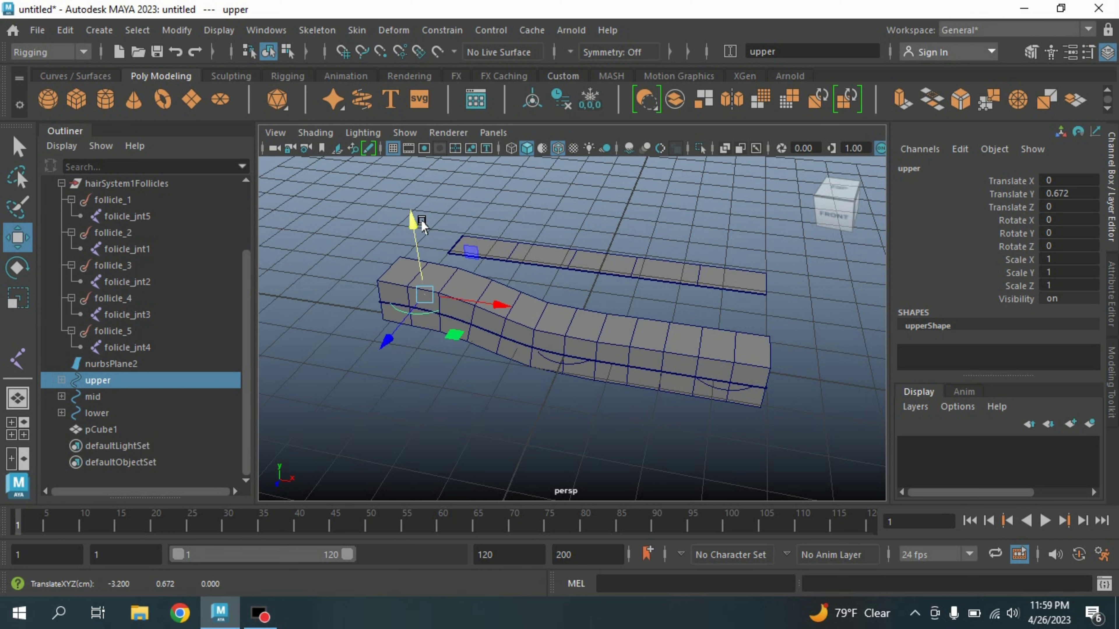
pyautogui.hotkey('ctrl', 'z')
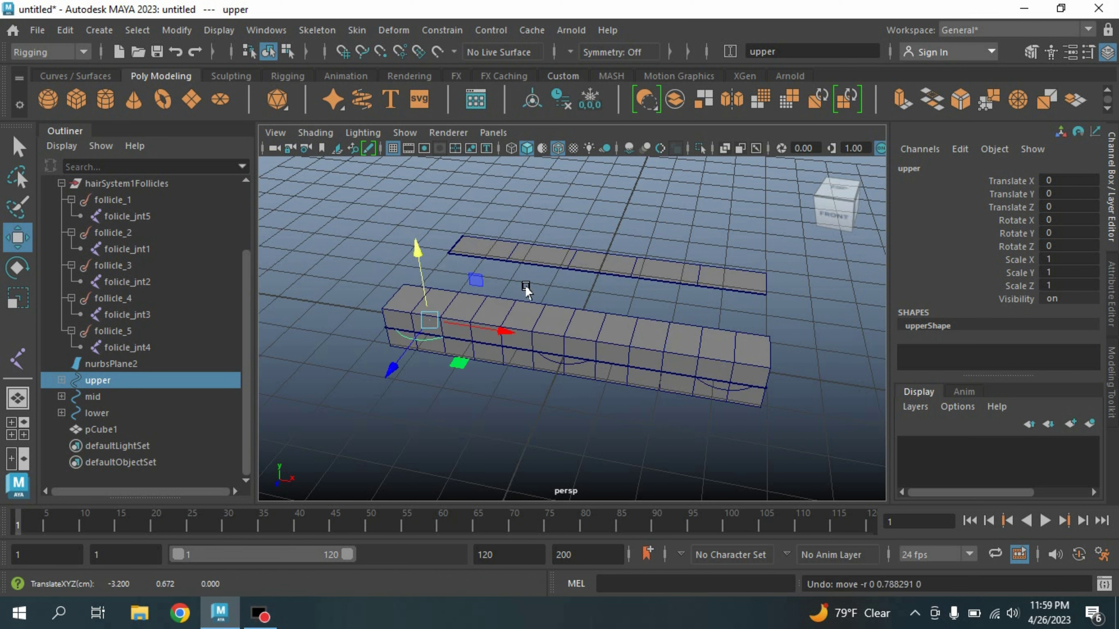
# Duplicate nurbsPlane2 and move the copy away from the ribbon to about -5.722 in Translate Z.
pyautogui.click(660, 282)
pyautogui.keyDown('alt'); pyautogui.moveTo(674, 295); pyautogui.dragTo(699, 323); pyautogui.keyUp('alt')
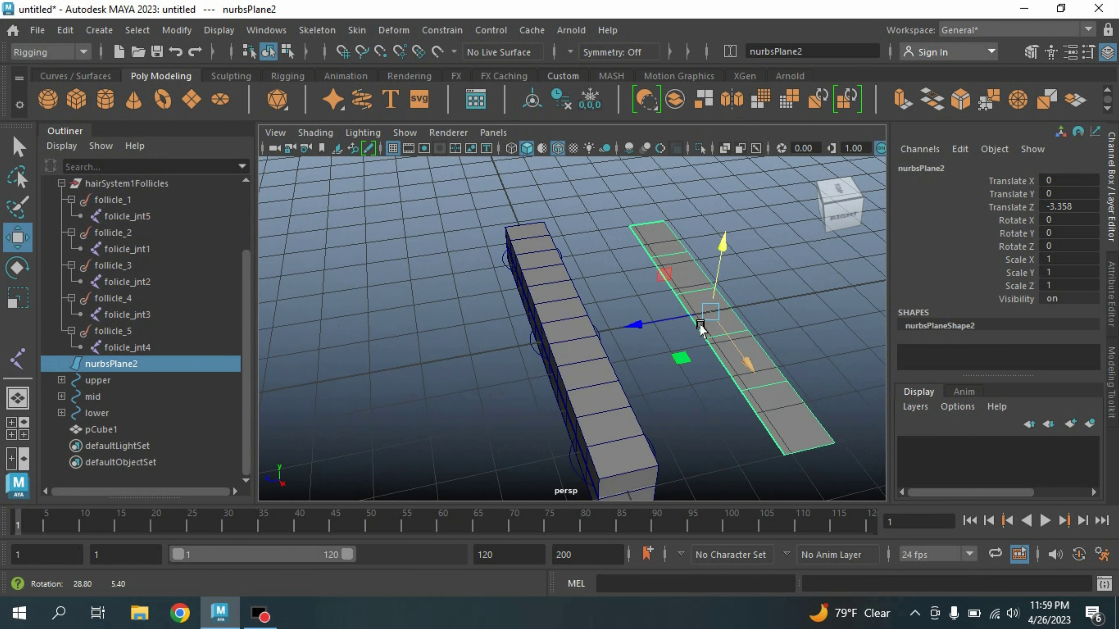
pyautogui.hotkey('ctrl', 'd')
pyautogui.moveTo(631, 325); pyautogui.dragTo(730, 315)
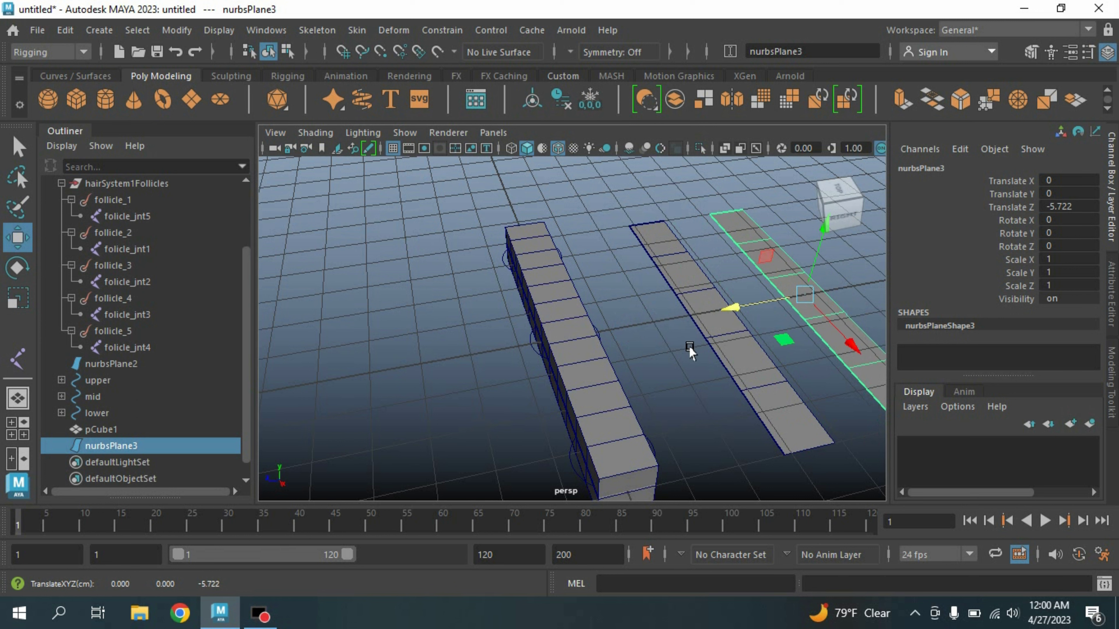
# Rename nurbsPlane2, the first duplicate plane beside the ribbon, as twist.
pyautogui.keyDown('alt'); pyautogui.moveTo(697, 351); pyautogui.dragTo(627, 322, button='middle'); pyautogui.keyUp('alt')
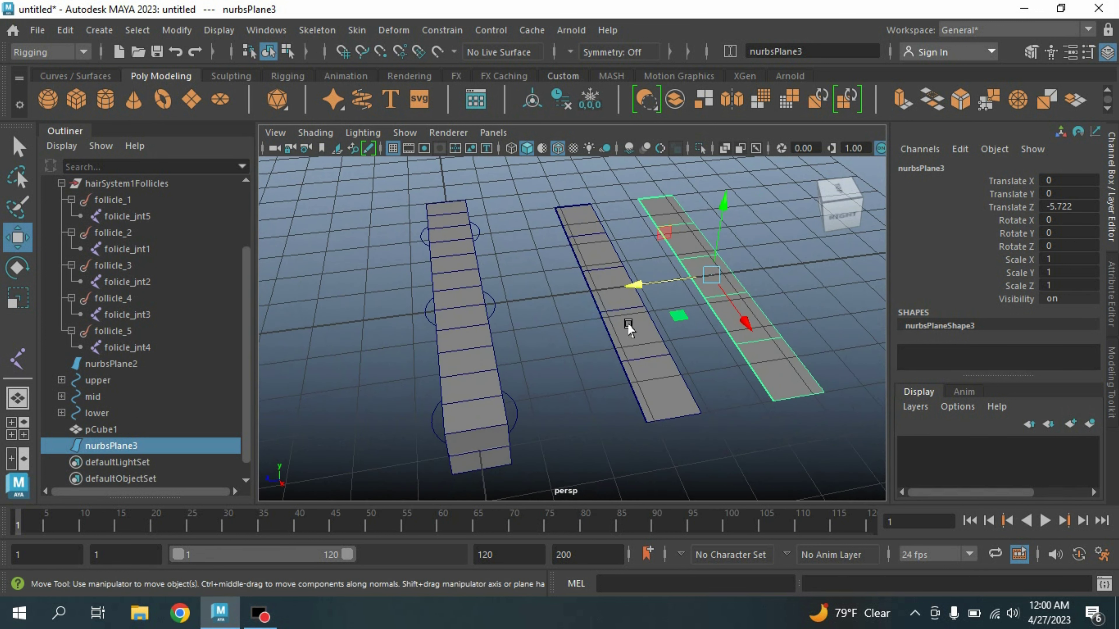
pyautogui.click(634, 326)
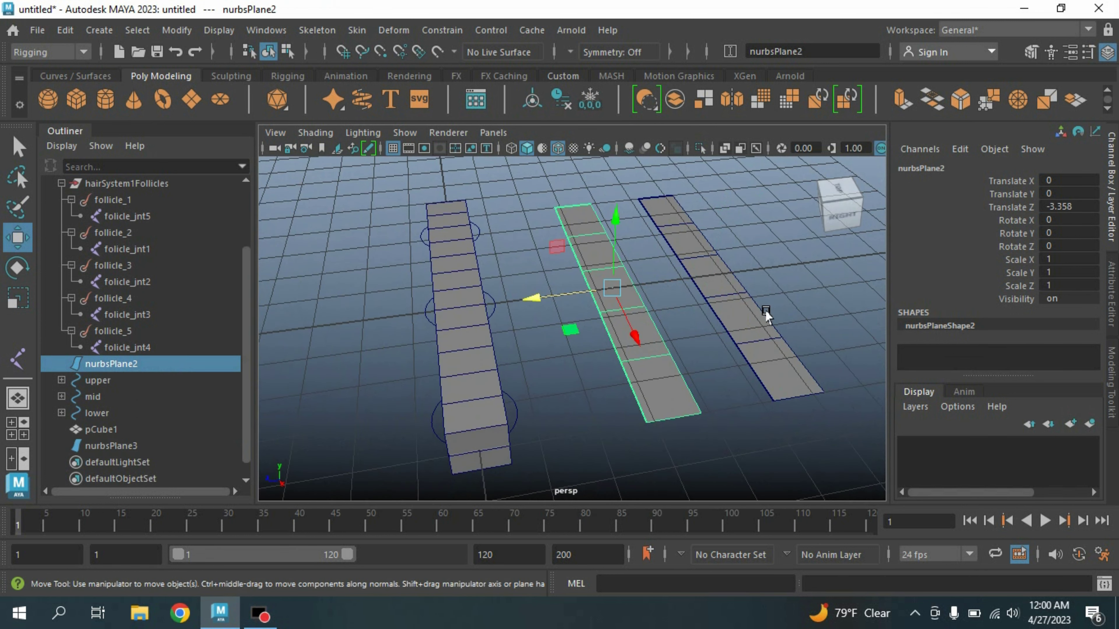
pyautogui.doubleClick(125, 363)
pyautogui.write('twist')
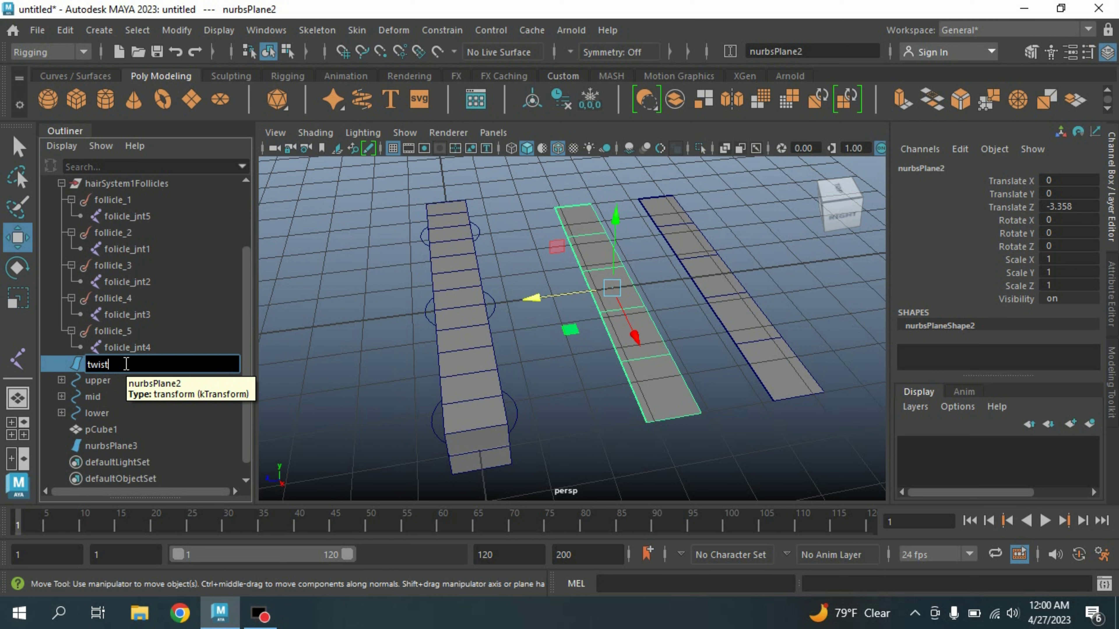
pyautogui.press('Return')
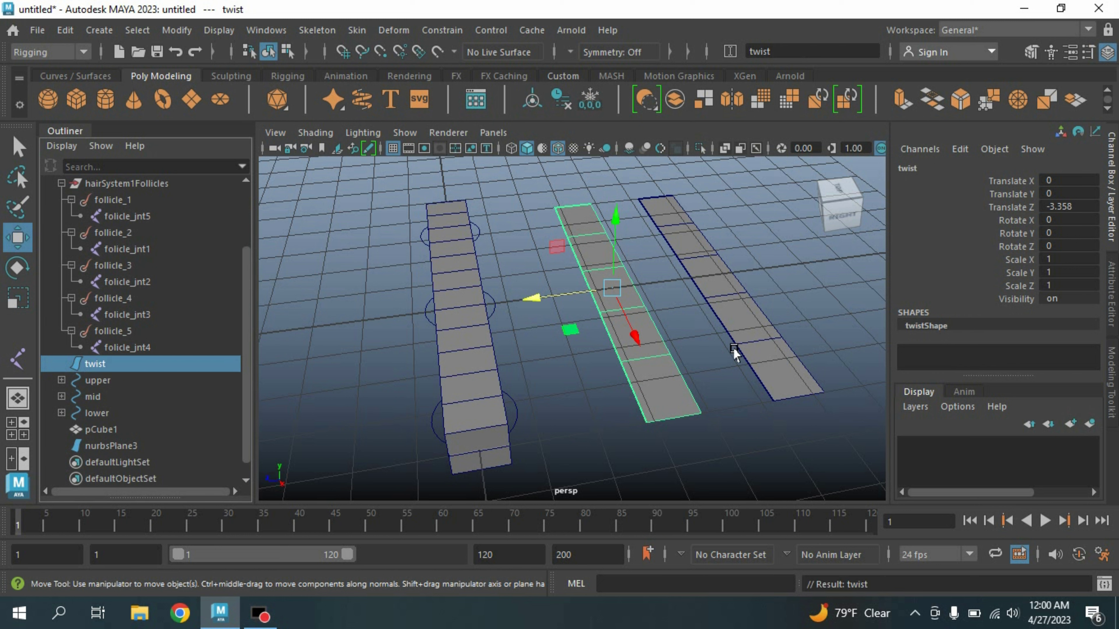
# Rename nurbsPlane3, the outermost duplicate plane, as sine.
pyautogui.click(742, 344)
pyautogui.doubleClick(105, 446)
pyautogui.write('sine')
# Create a blend shape on nurbsPlane1 with the sine and twist planes as targets, using the reset default options.
pyautogui.moveTo(832, 447); pyautogui.dragTo(602, 360)
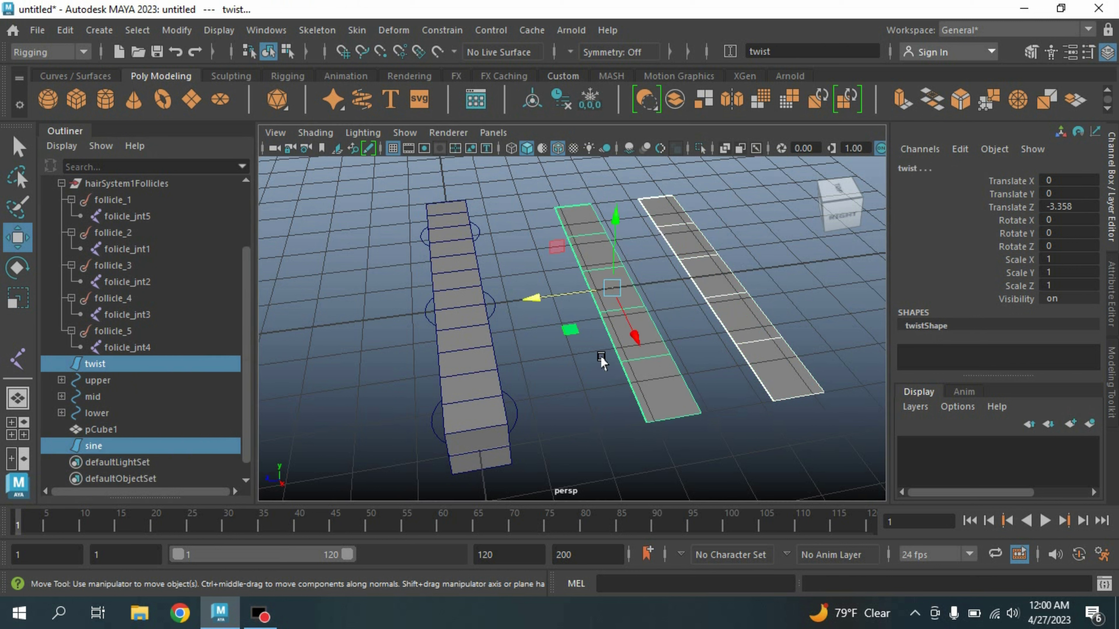
pyautogui.scroll(2, 130, 321)
pyautogui.moveTo(129, 318); pyautogui.dragTo(123, 249, button='middle')
pyautogui.keyDown('ctrl'); pyautogui.click(123, 249); pyautogui.keyUp('ctrl')
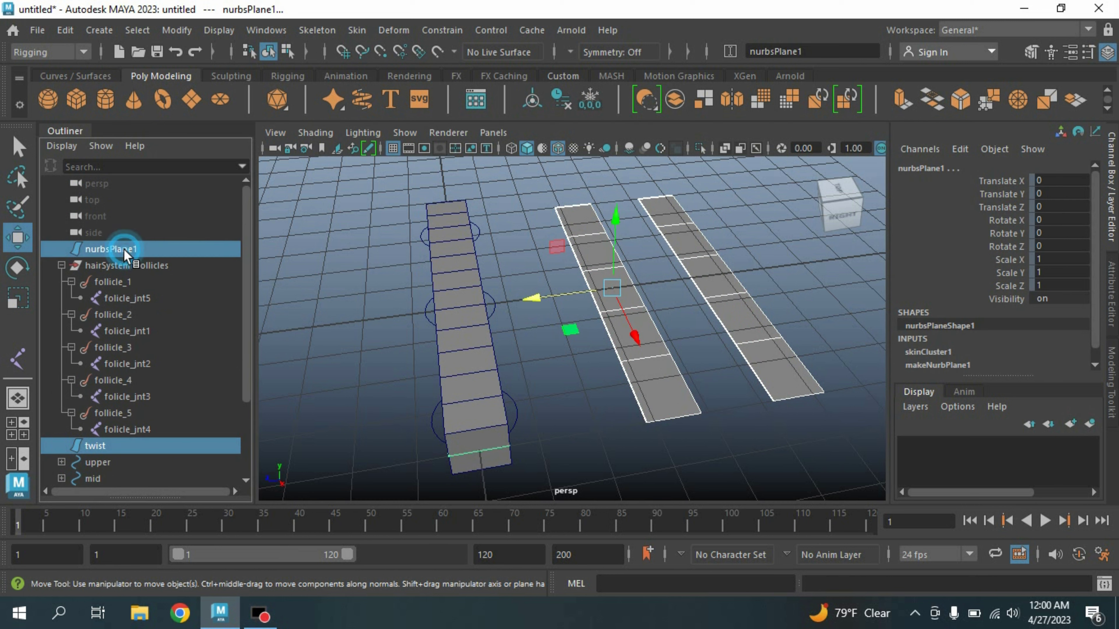
pyautogui.click(393, 30)
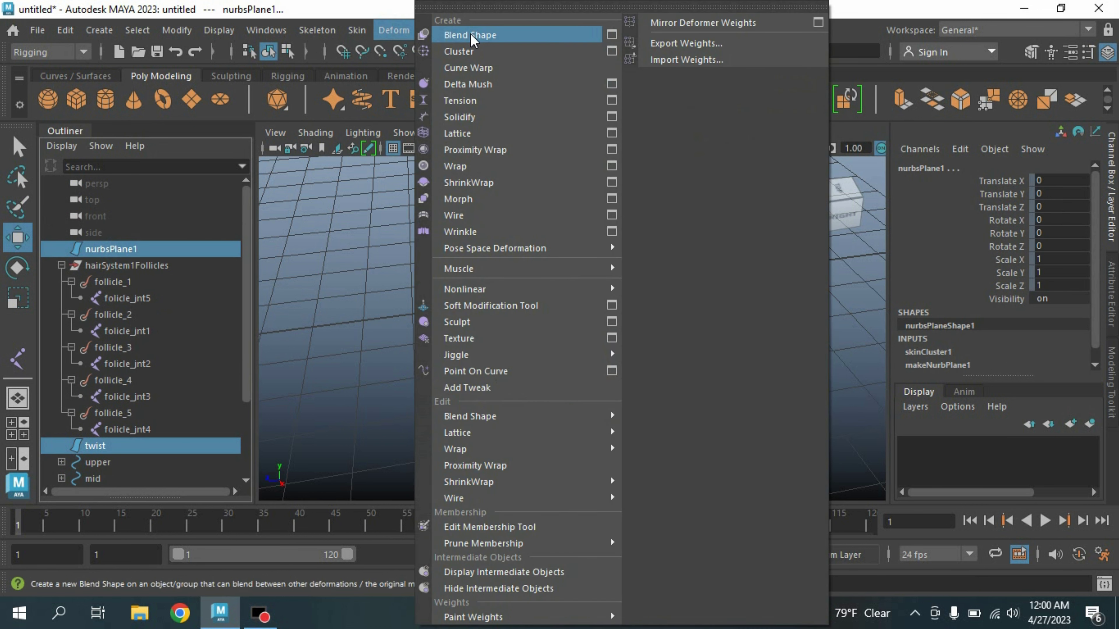
pyautogui.click(612, 34)
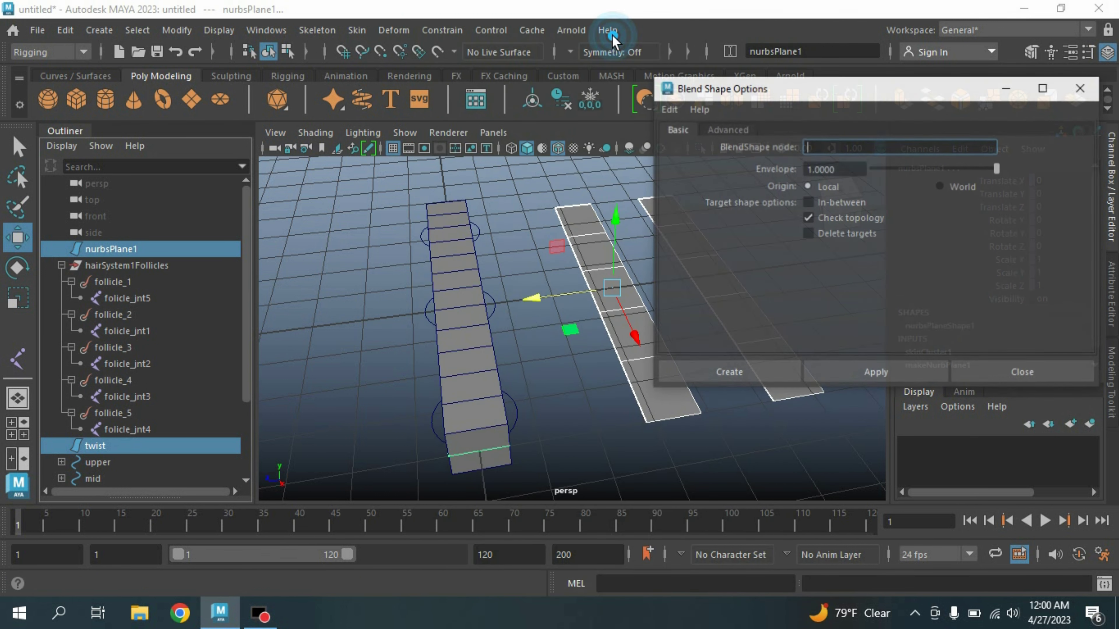
pyautogui.click(666, 109)
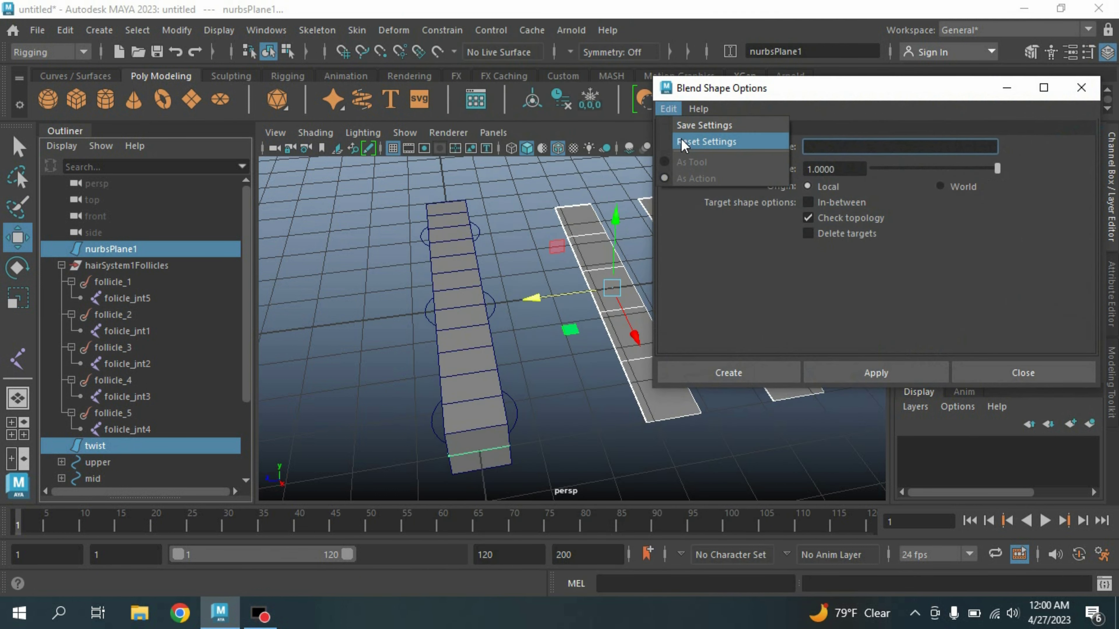
pyautogui.click(678, 142)
pyautogui.click(728, 375)
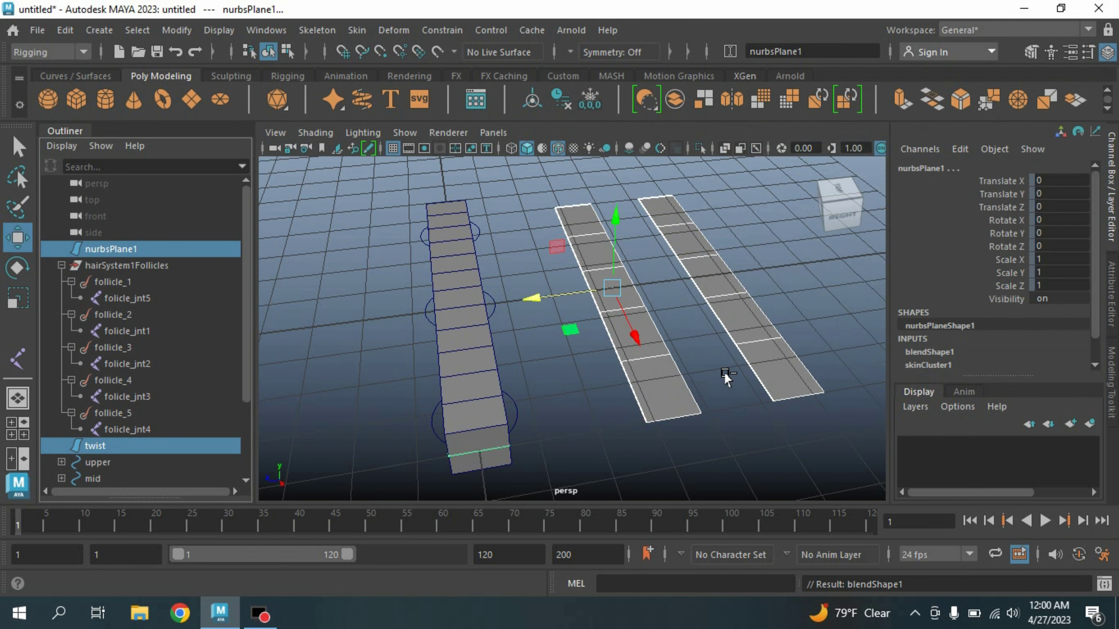
# Add a nonlinear Twist deformer to the twist plane.
pyautogui.click(636, 388)
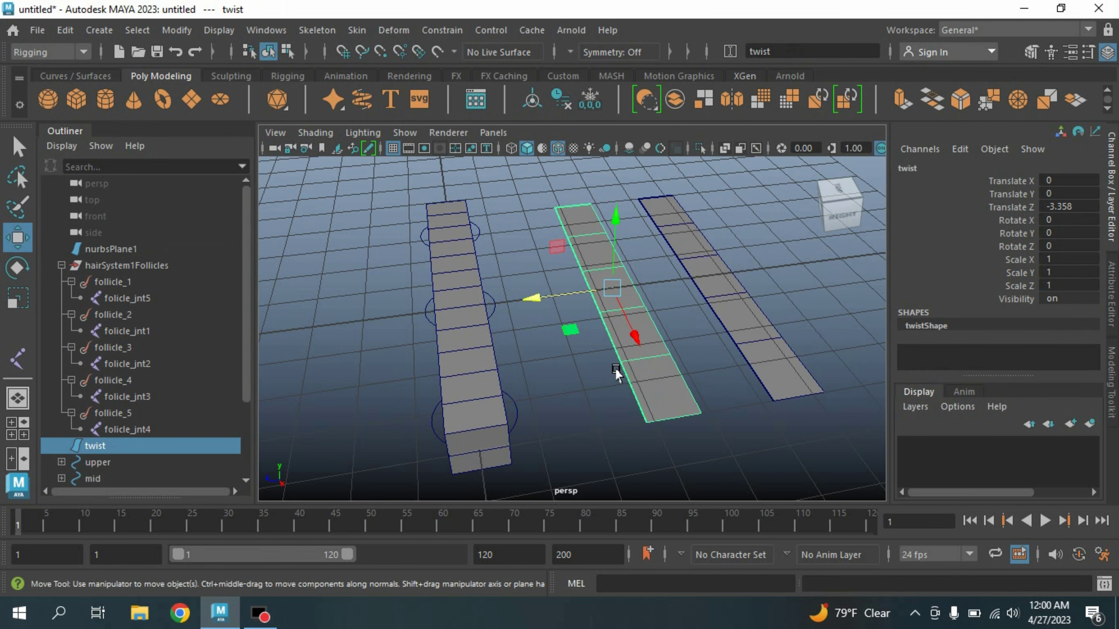
pyautogui.click(397, 30)
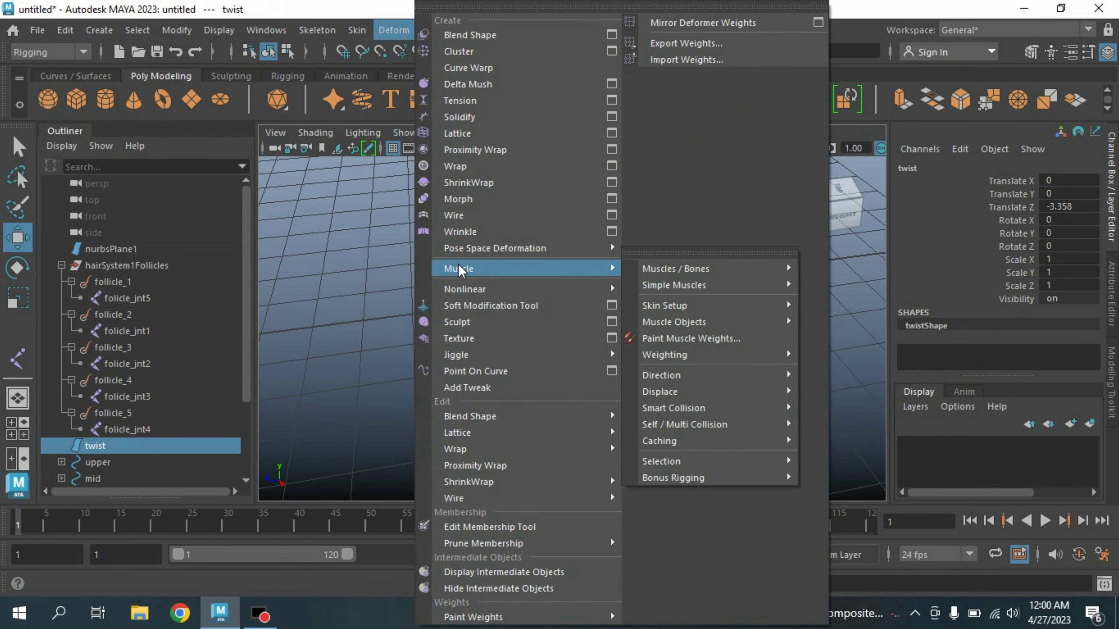
pyautogui.moveTo(588, 294)
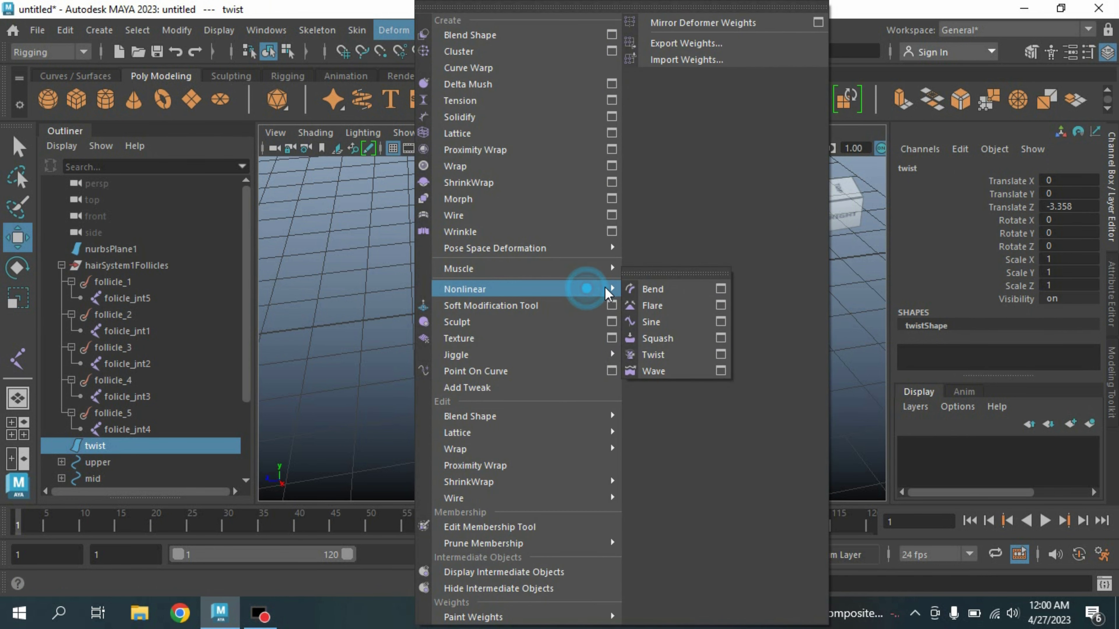
pyautogui.click(657, 357)
# Rotate the Twist deformer handle to 90 in Rotate Z, aligning it with the plane's length.
pyautogui.click(17, 267)
pyautogui.moveTo(633, 282); pyautogui.dragTo(636, 320)
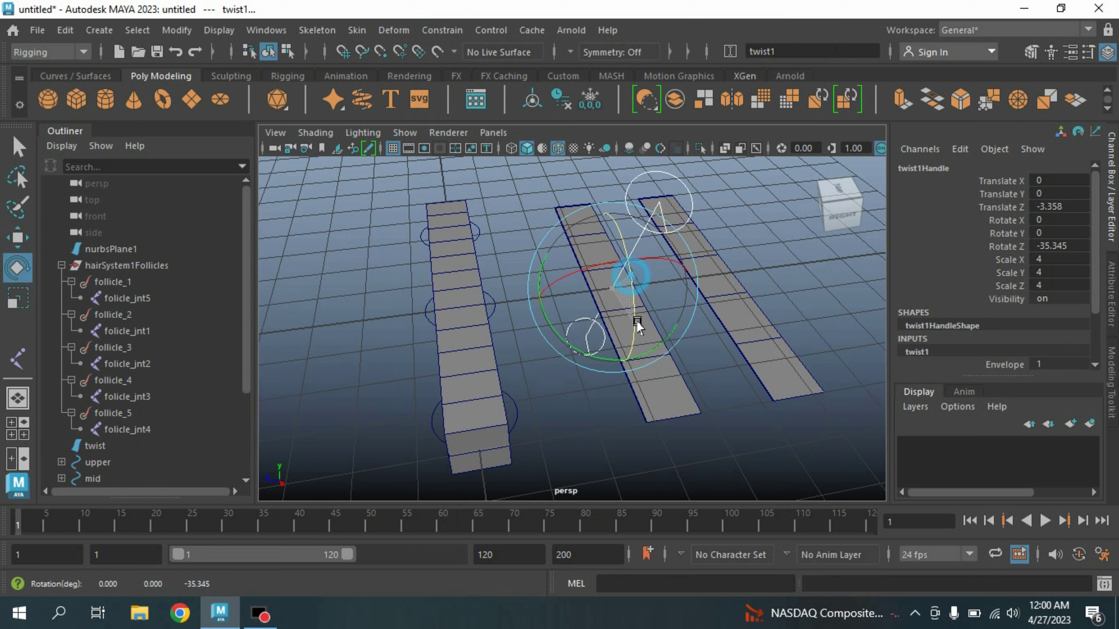
pyautogui.doubleClick(1063, 247)
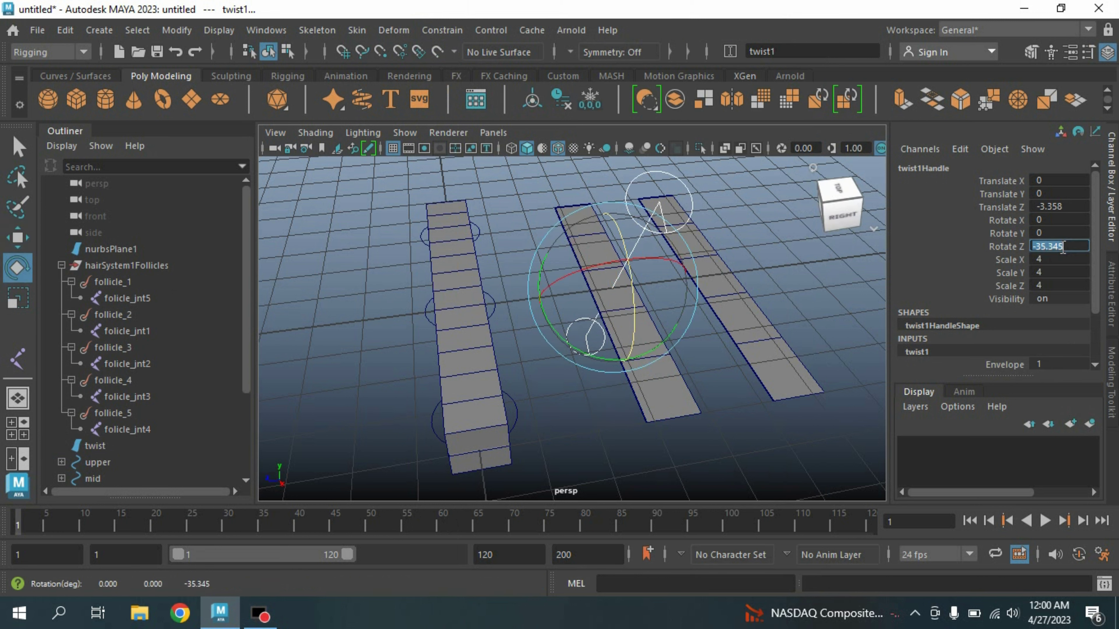
pyautogui.write('90')
pyautogui.press('Return')
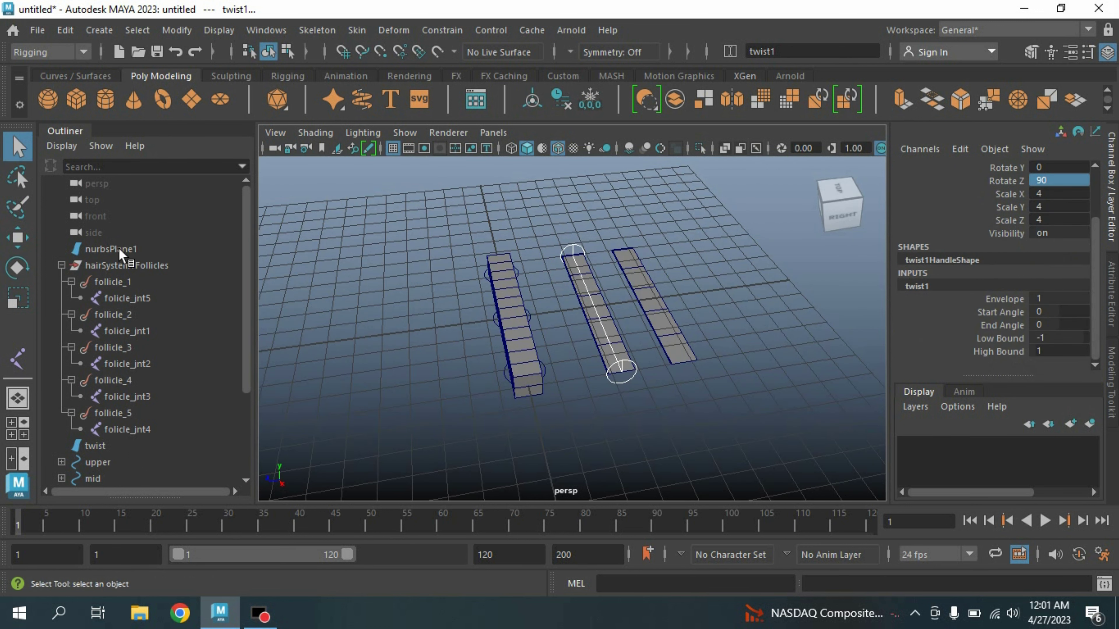
# Set the twist weight of nurbsPlane1's blendShape1 to 1.
pyautogui.click(115, 249)
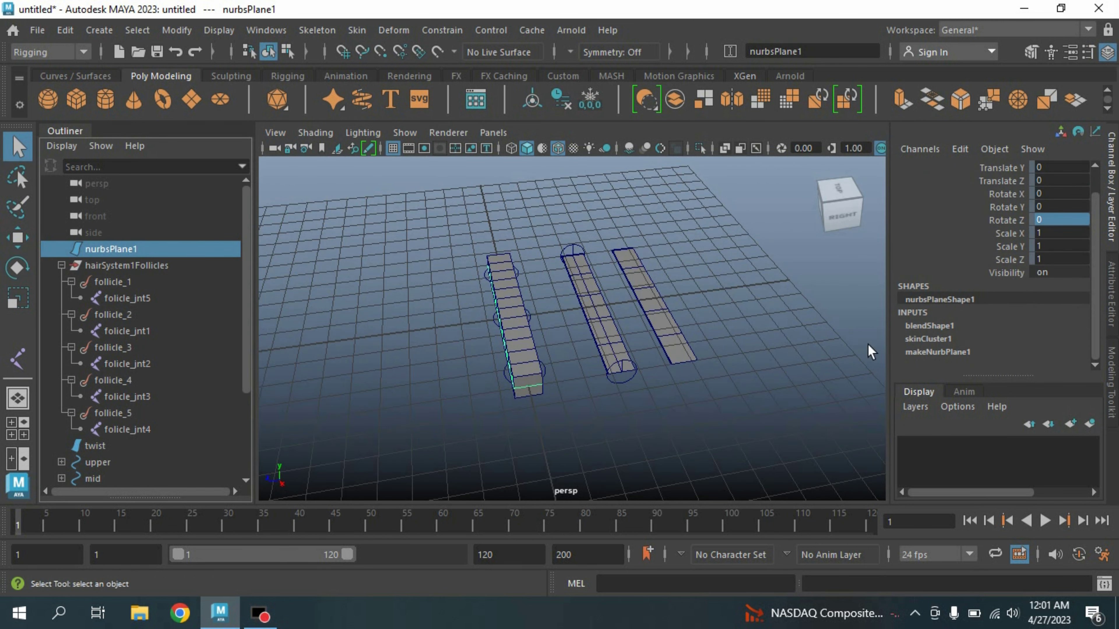
pyautogui.click(929, 326)
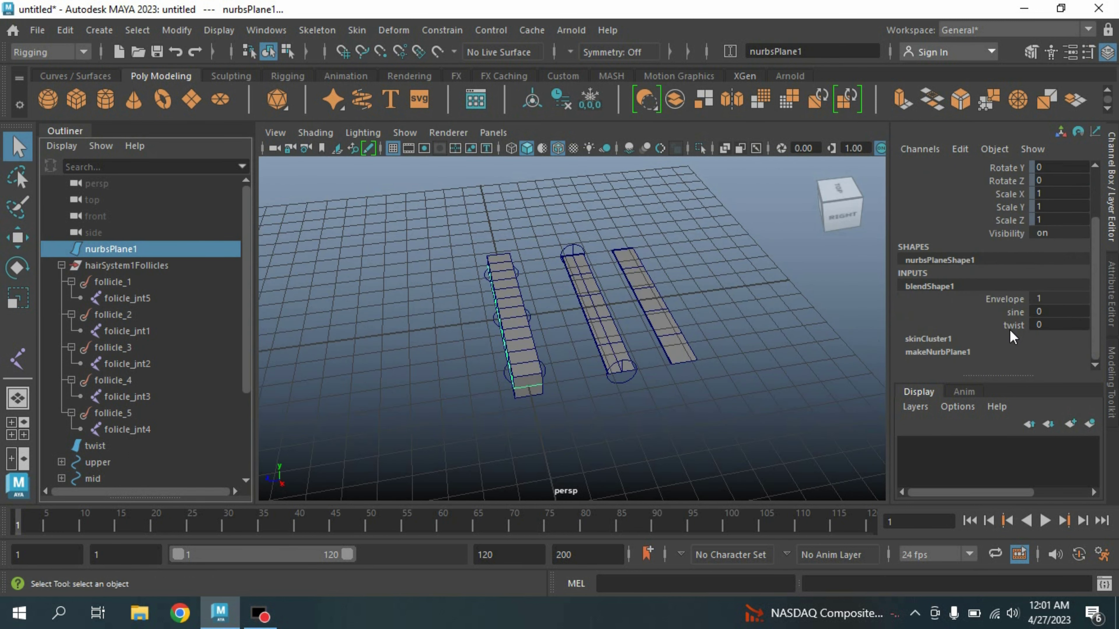
pyautogui.click(1012, 328)
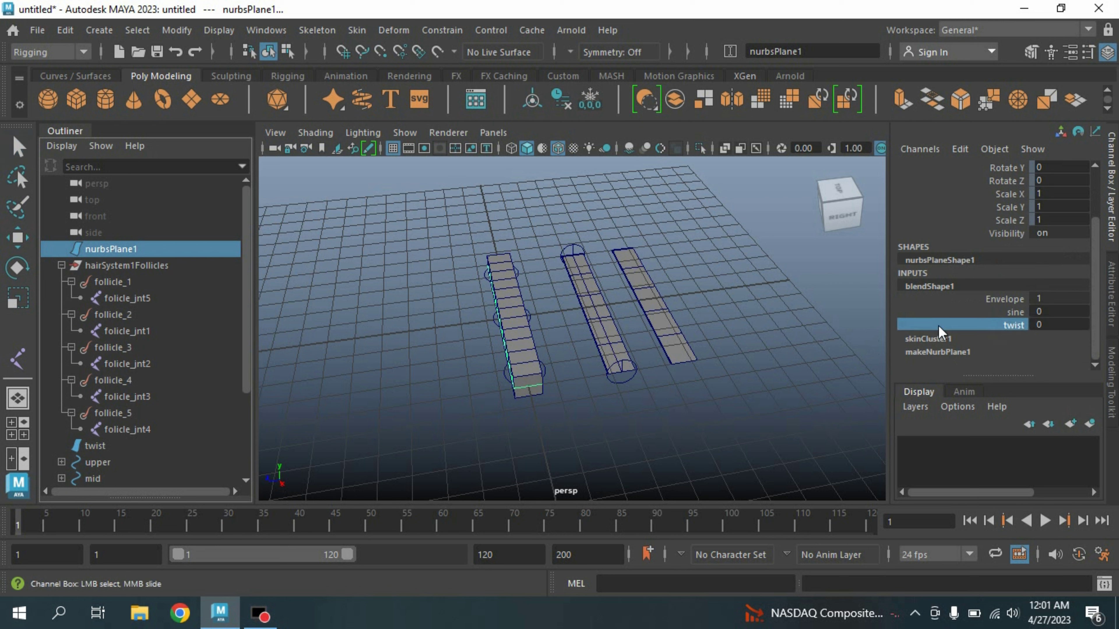
pyautogui.moveTo(825, 327); pyautogui.dragTo(1081, 326, button='middle')
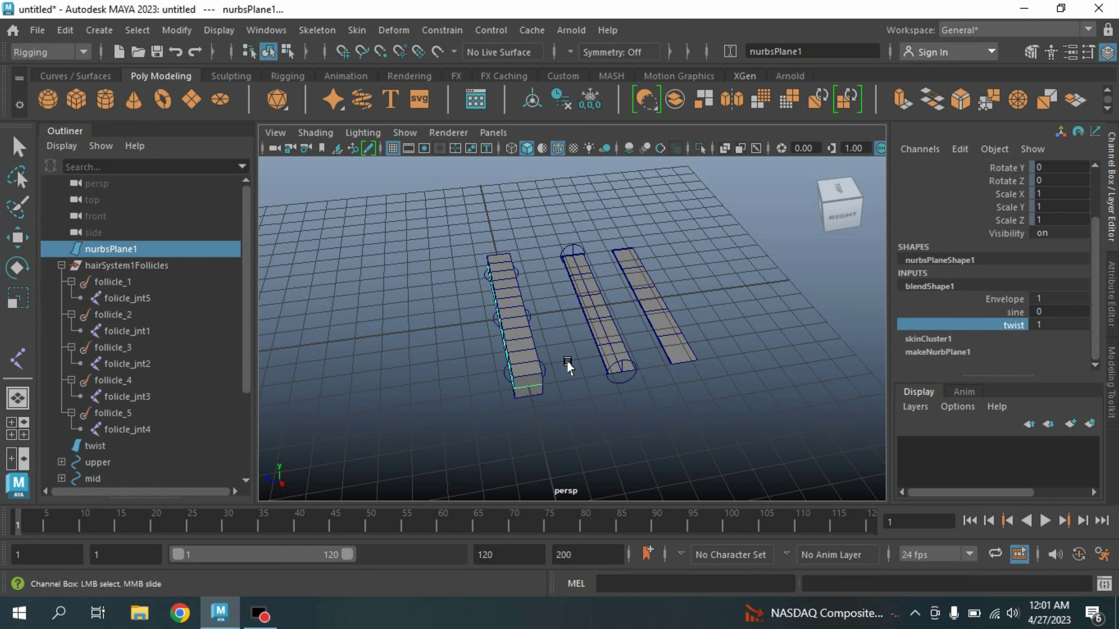
# Set the Start Angle of the twist1 deformer to about 51.566.
pyautogui.keyDown('alt'); pyautogui.moveTo(566, 361); pyautogui.dragTo(650, 386, button='right'); pyautogui.keyUp('alt')
pyautogui.press('q')
pyautogui.click(624, 405)
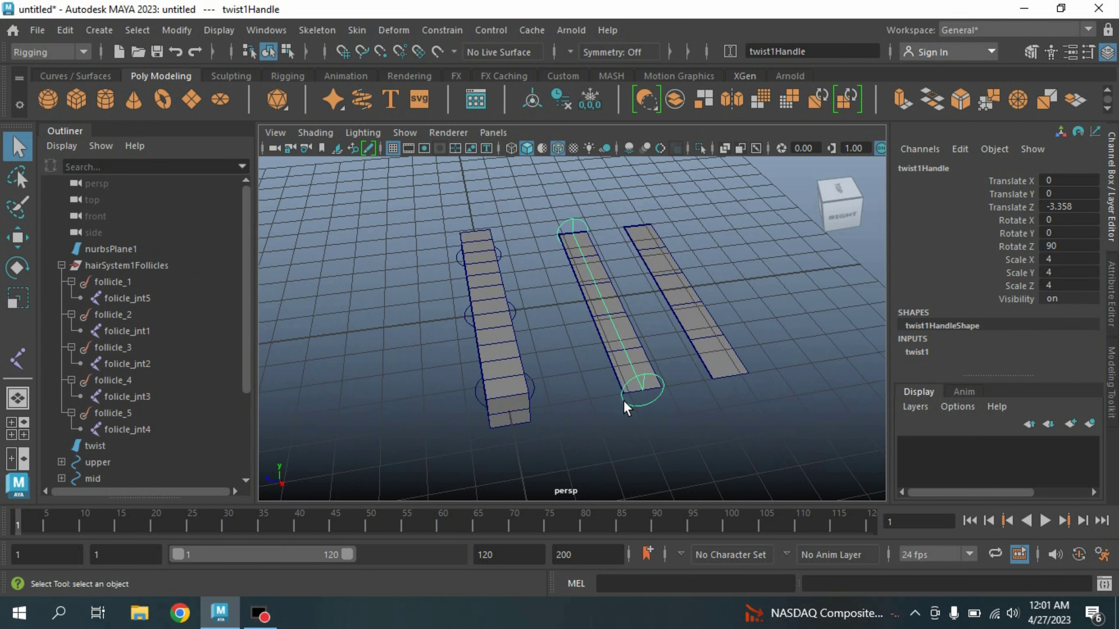
pyautogui.click(925, 354)
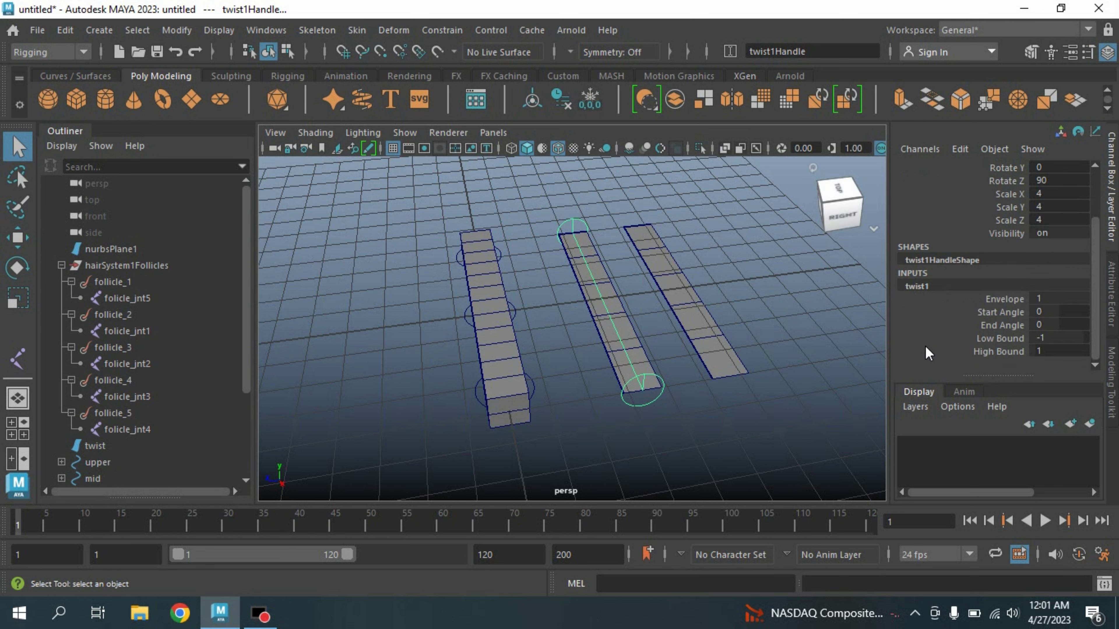
pyautogui.click(993, 312)
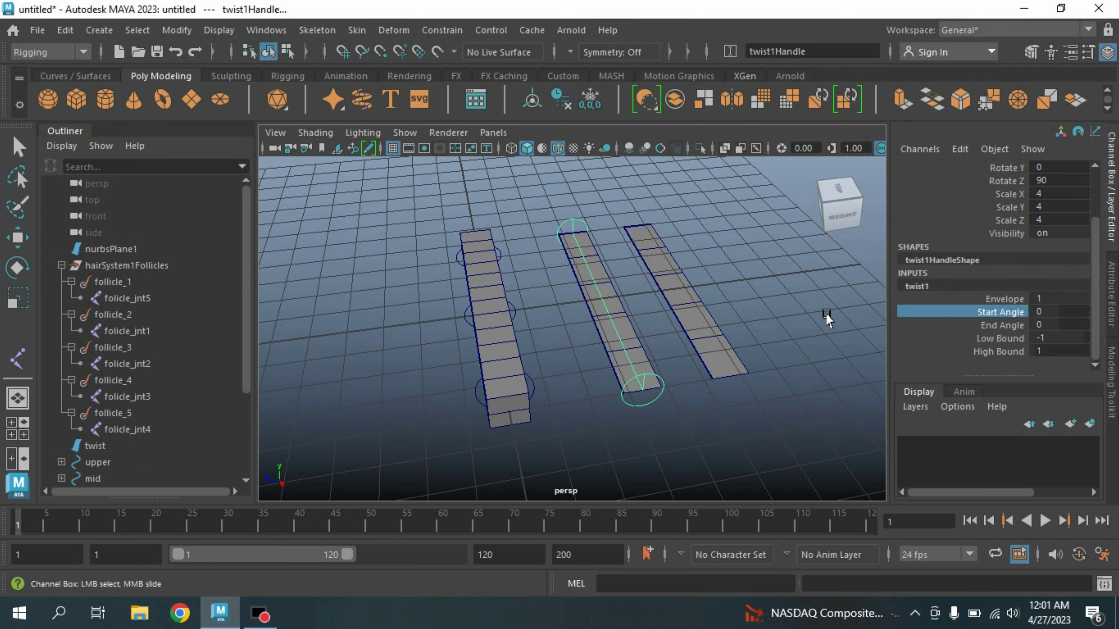
pyautogui.moveTo(824, 313); pyautogui.dragTo(866, 310, button='middle')
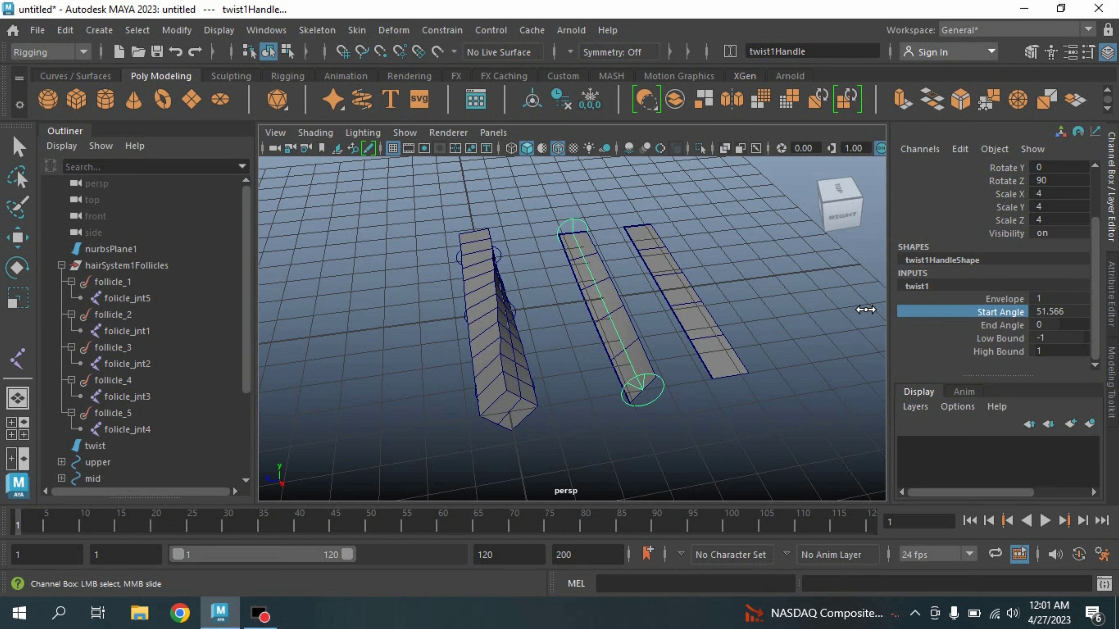
# Test the twisted rig by raising the upper control about 0.537 in Y, and undo the move.
pyautogui.keyDown('alt'); pyautogui.moveTo(616, 311); pyautogui.dragTo(646, 305); pyautogui.keyUp('alt')
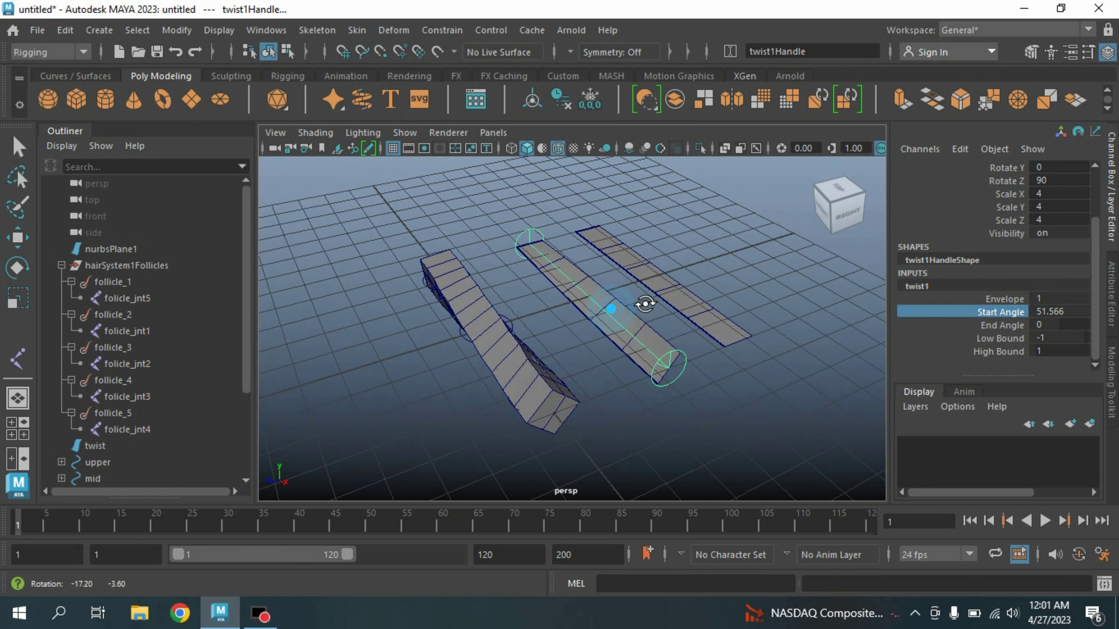
pyautogui.scroll(-3, 316, 348)
pyautogui.scroll(-3, 169, 383)
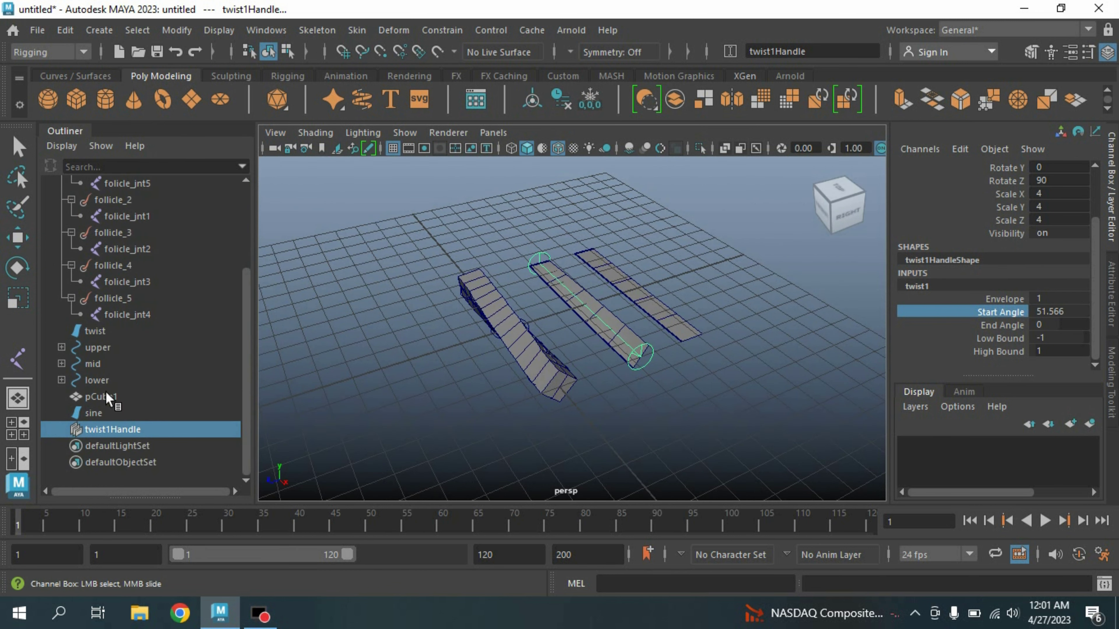
pyautogui.click(97, 347)
pyautogui.scroll(2, 412, 374)
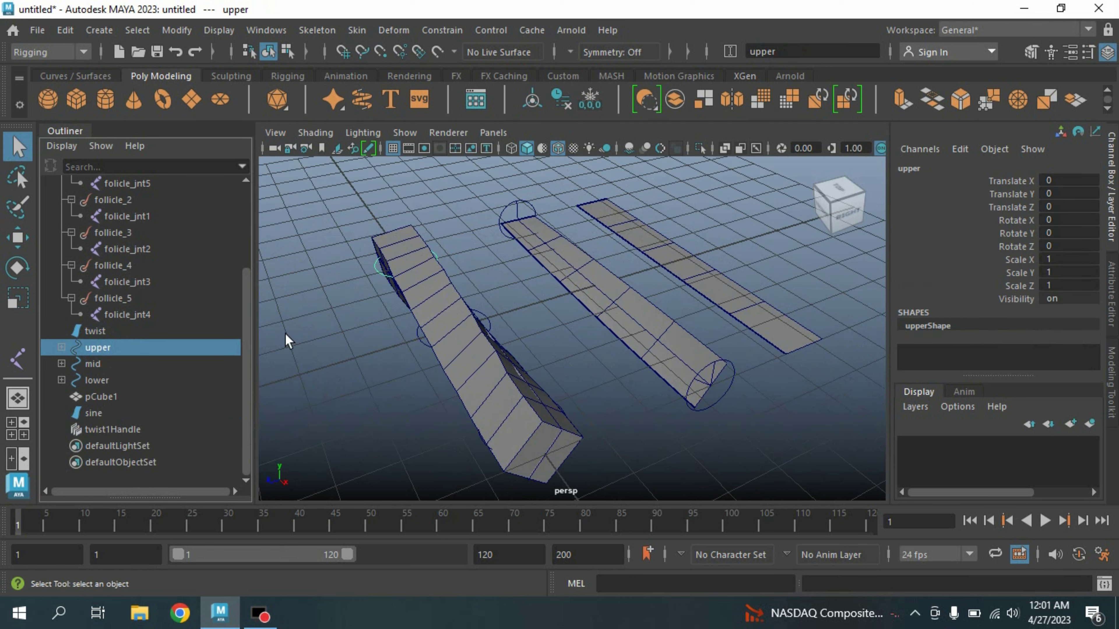
pyautogui.click(18, 237)
pyautogui.moveTo(392, 182)
pyautogui.mouseDown()
pyautogui.moveTo(405, 160)
pyautogui.moveTo(405, 169)
pyautogui.mouseUp()
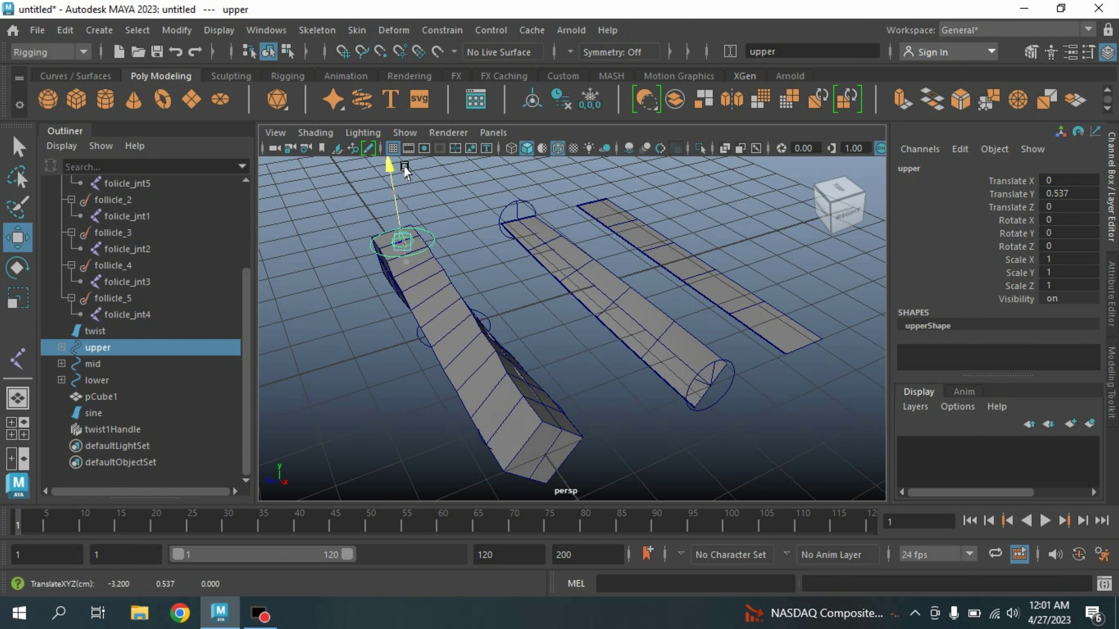
pyautogui.hotkey('ctrl', 'z')
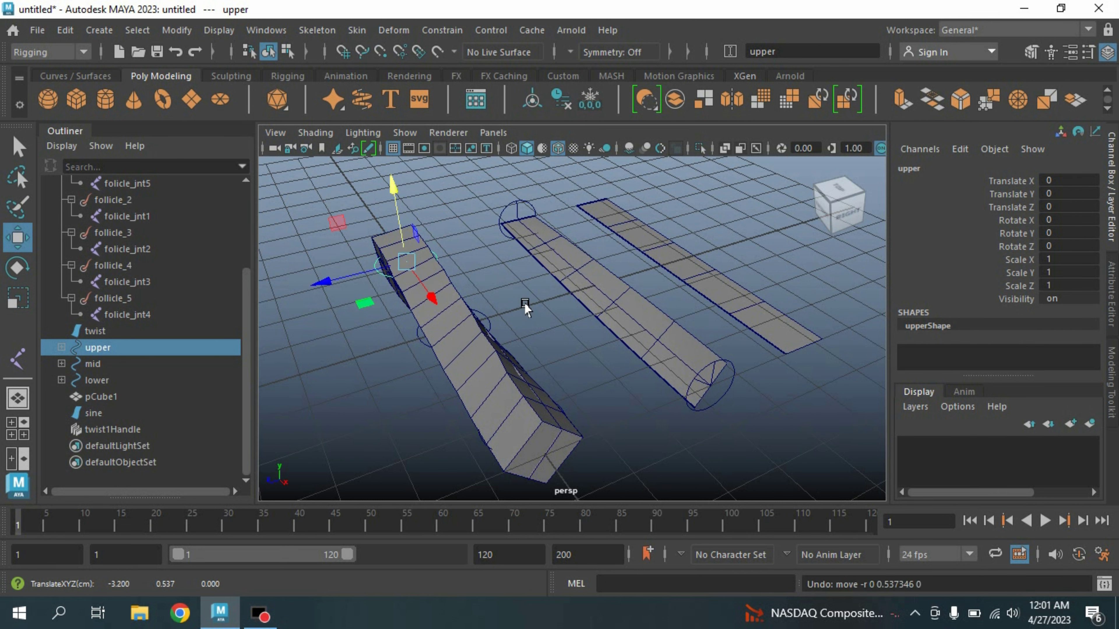
# Select nurbsPlane1 and isolate it in the perspective view.
pyautogui.keyDown('alt'); pyautogui.moveTo(524, 303); pyautogui.dragTo(656, 292); pyautogui.keyUp('alt')
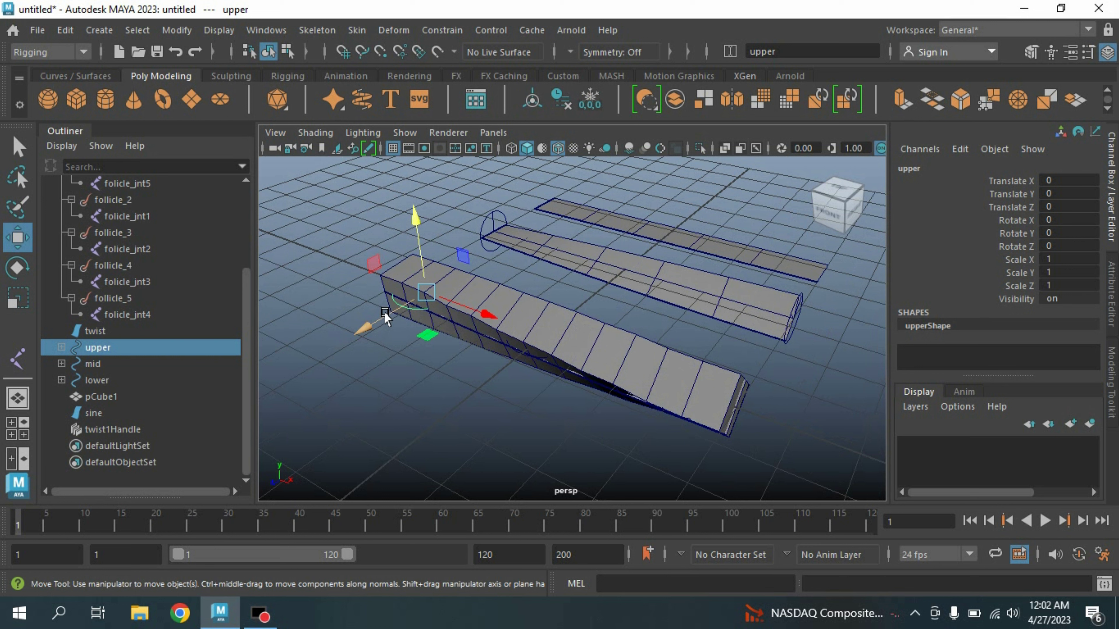
pyautogui.scroll(3, 107, 320)
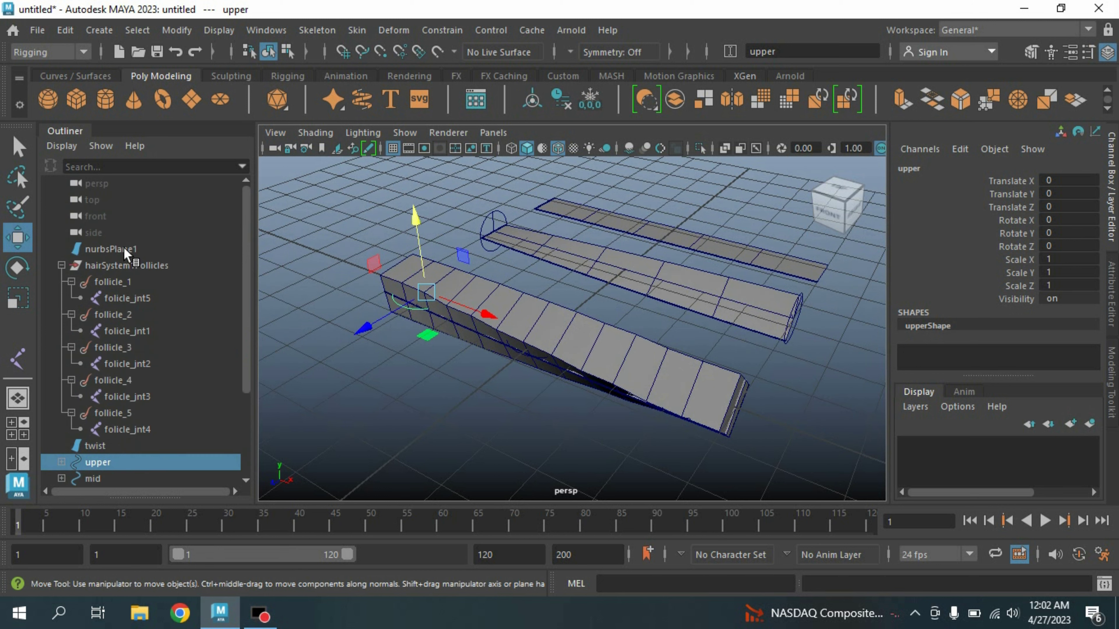
pyautogui.click(110, 249)
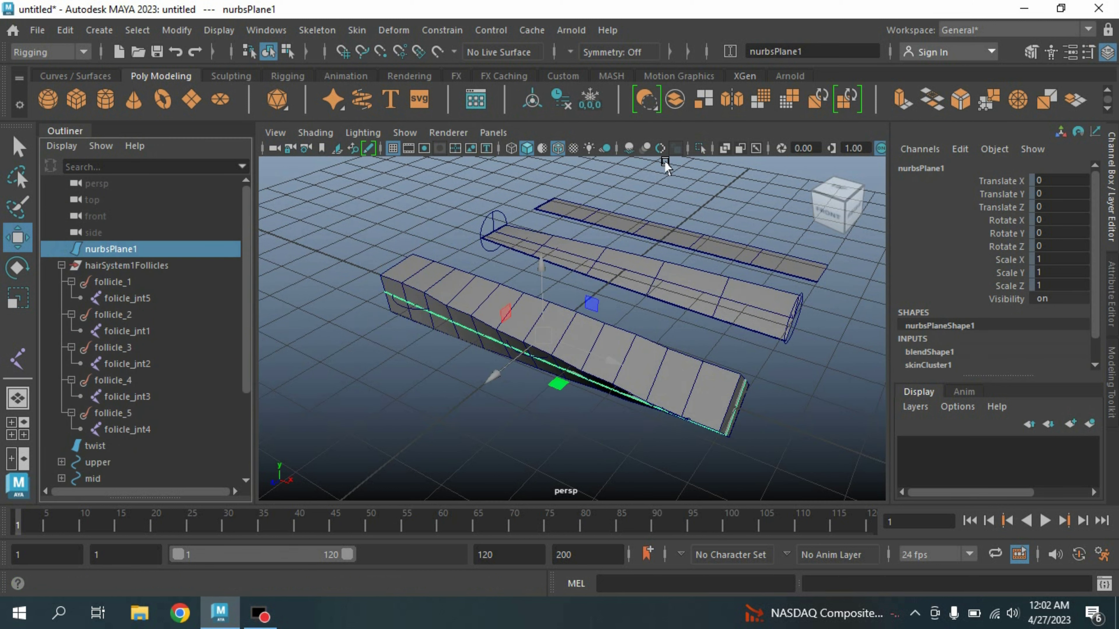
pyautogui.click(700, 149)
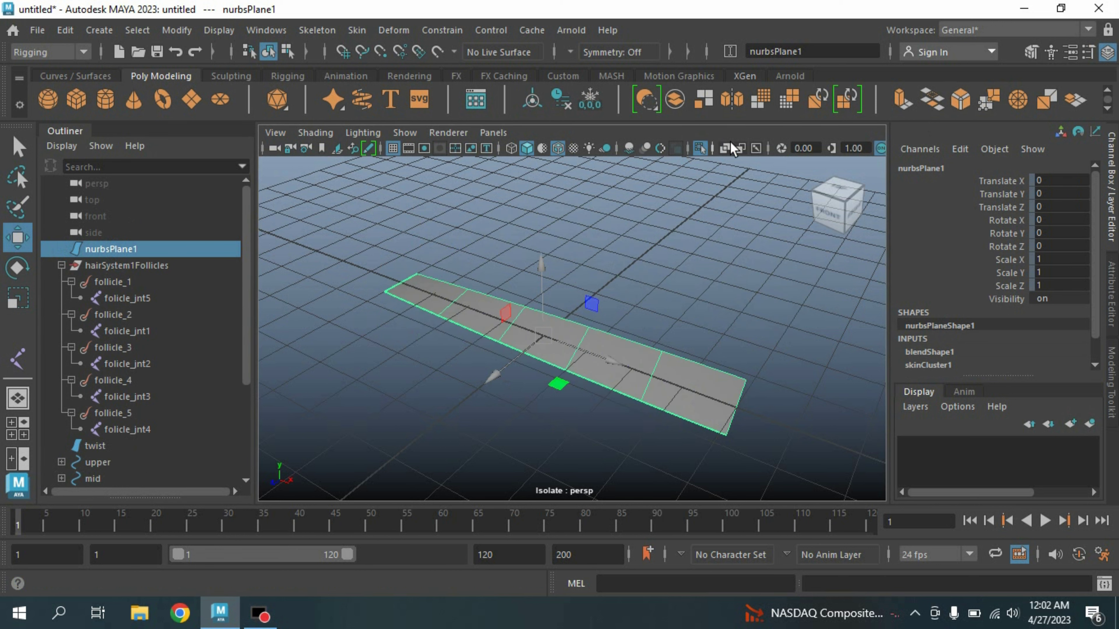
# Move blendShape1 below skinCluster1 in nurbsPlane1's list of input operations and turn off the isolated view.
pyautogui.rightClick(548, 337)
pyautogui.moveTo(583, 407)
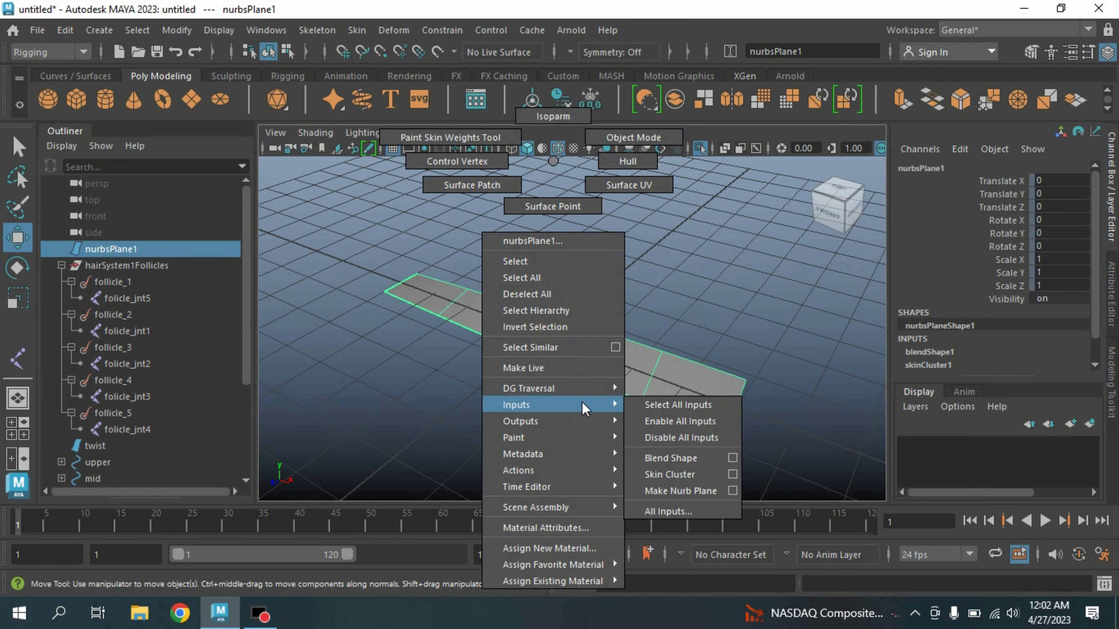
pyautogui.click(669, 512)
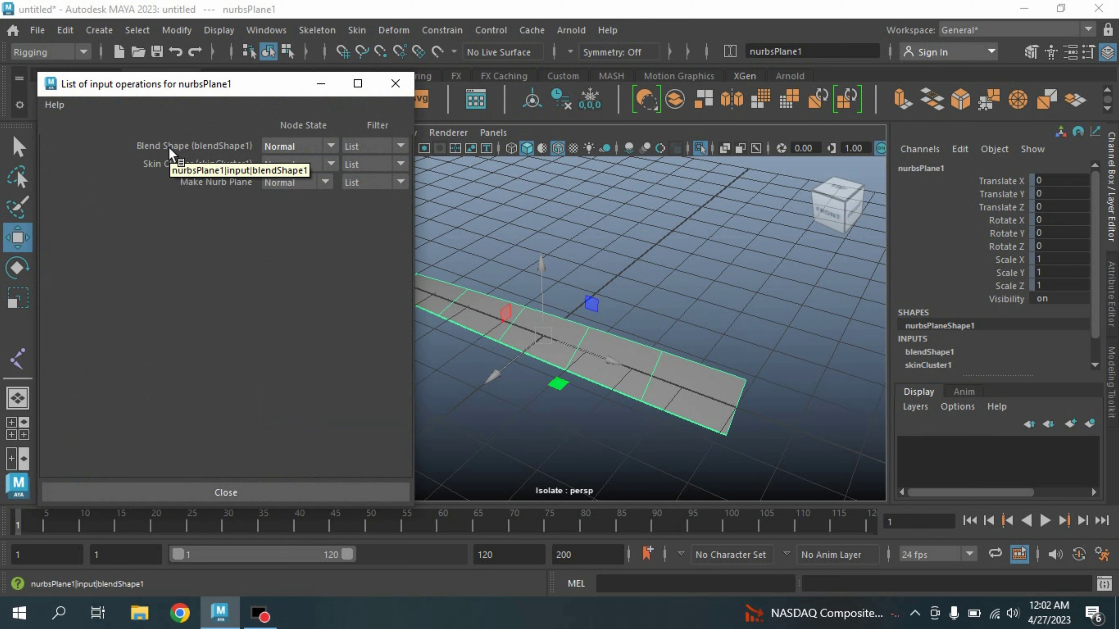
pyautogui.moveTo(177, 144); pyautogui.dragTo(180, 165, button='middle')
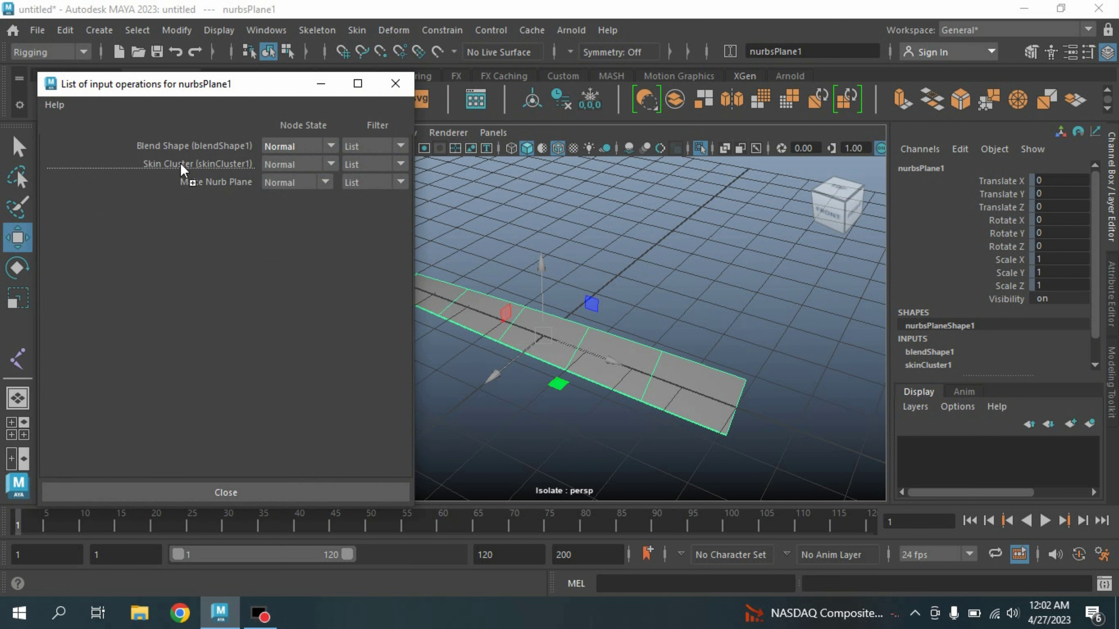
pyautogui.moveTo(181, 164); pyautogui.dragTo(180, 164, button='middle')
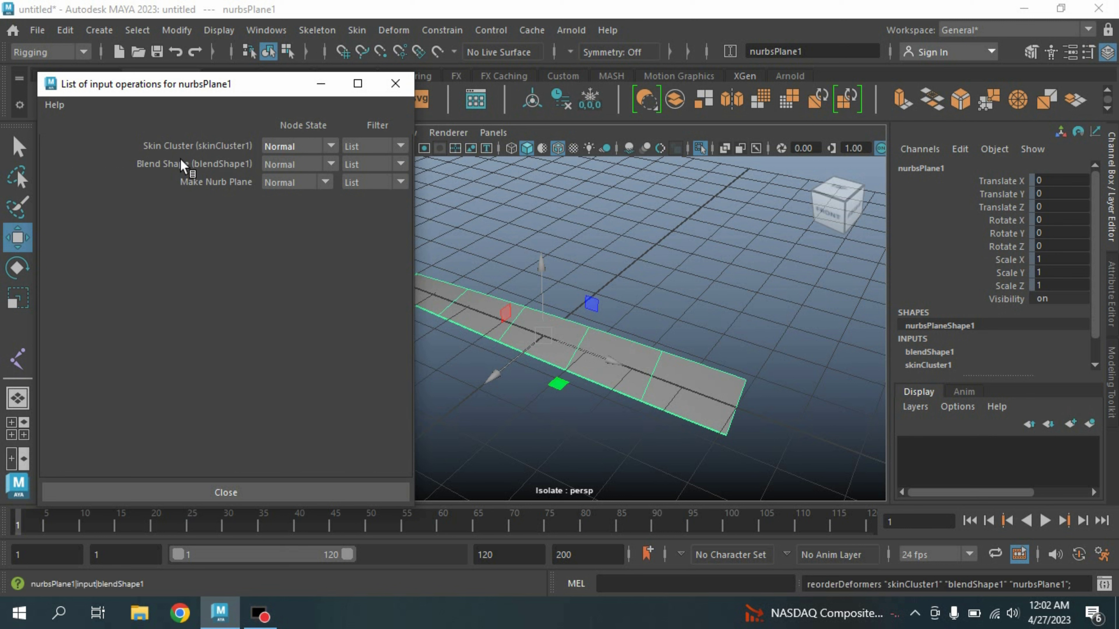
pyautogui.click(321, 83)
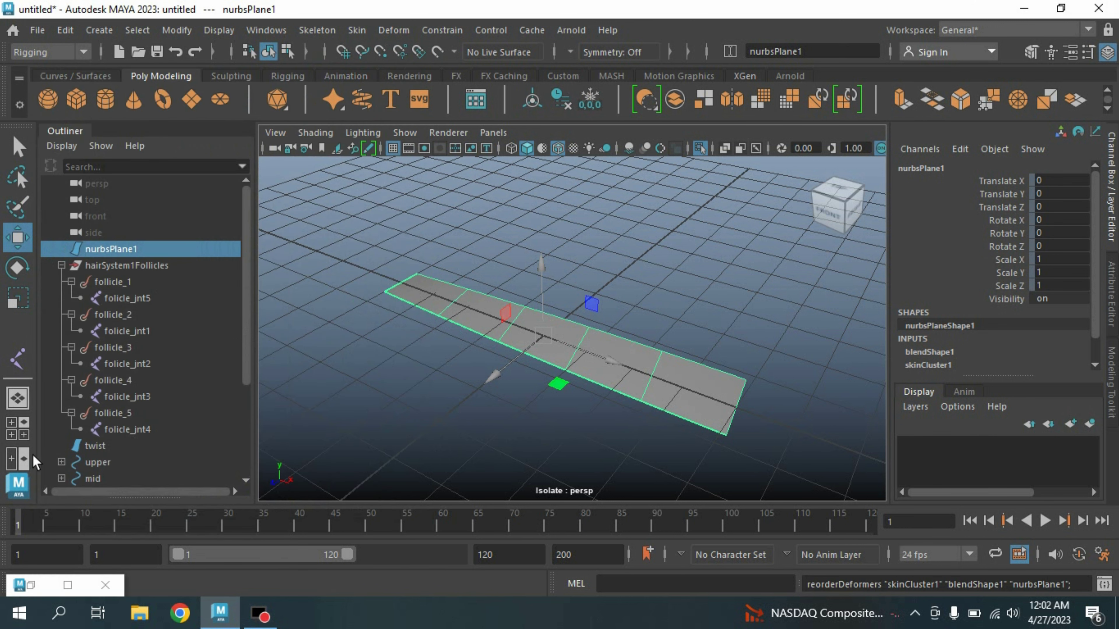
pyautogui.click(696, 148)
# Raise the upper control to about 2.018 and the lower control to about 1.149 in Translate Y.
pyautogui.scroll(-3, 109, 430)
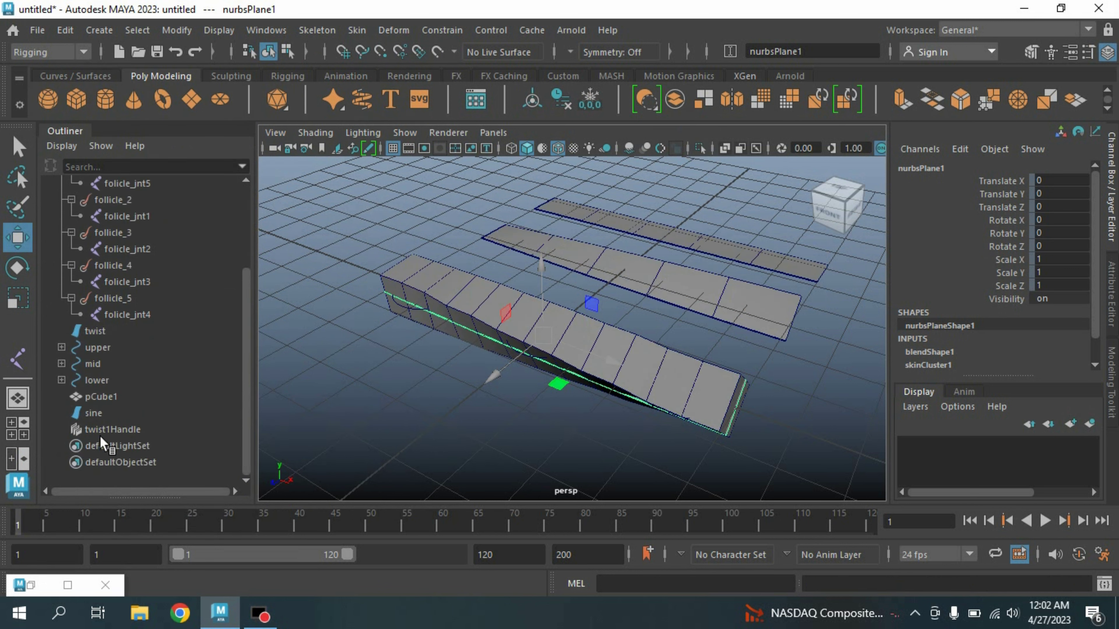
pyautogui.click(94, 345)
pyautogui.moveTo(409, 224); pyautogui.dragTo(414, 134)
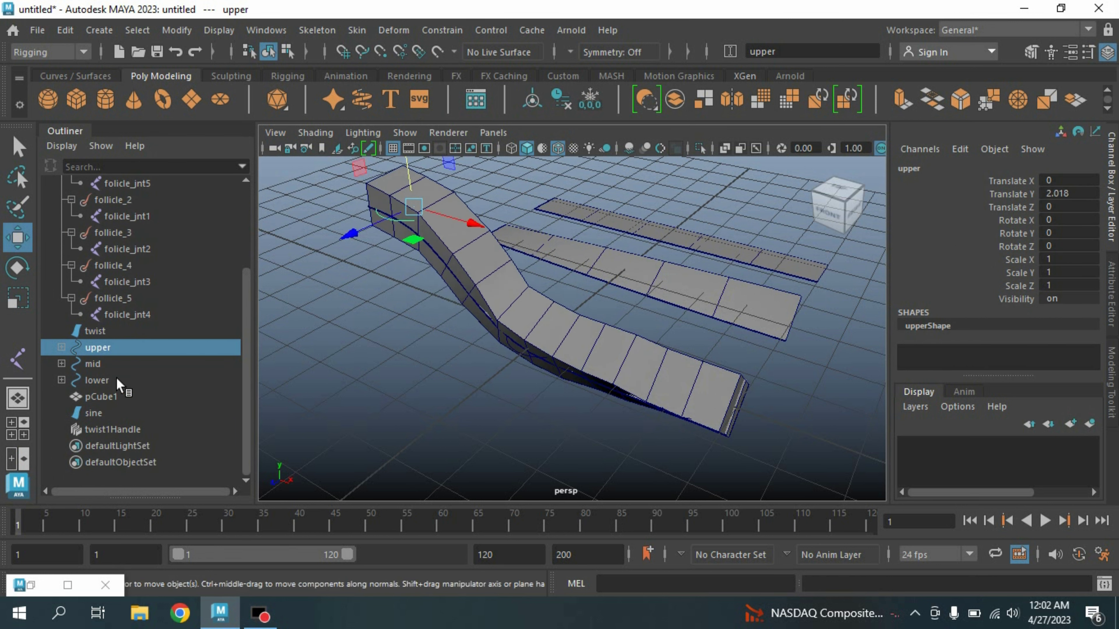
pyautogui.click(102, 379)
pyautogui.moveTo(694, 341); pyautogui.dragTo(706, 262)
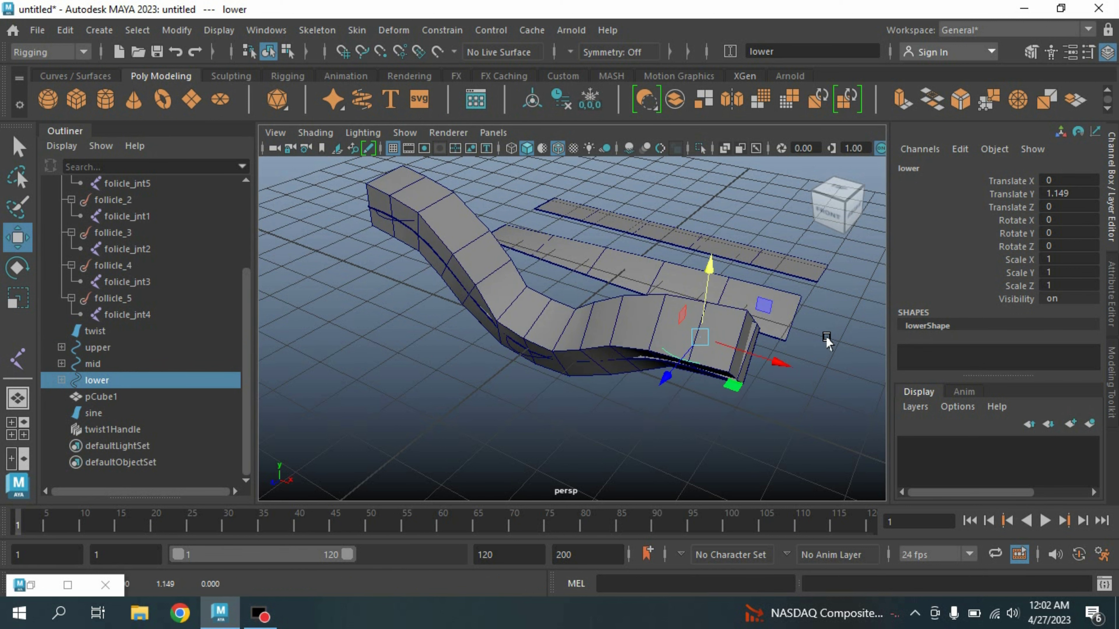
pyautogui.keyDown('alt'); pyautogui.moveTo(826, 339); pyautogui.dragTo(775, 342); pyautogui.keyUp('alt')
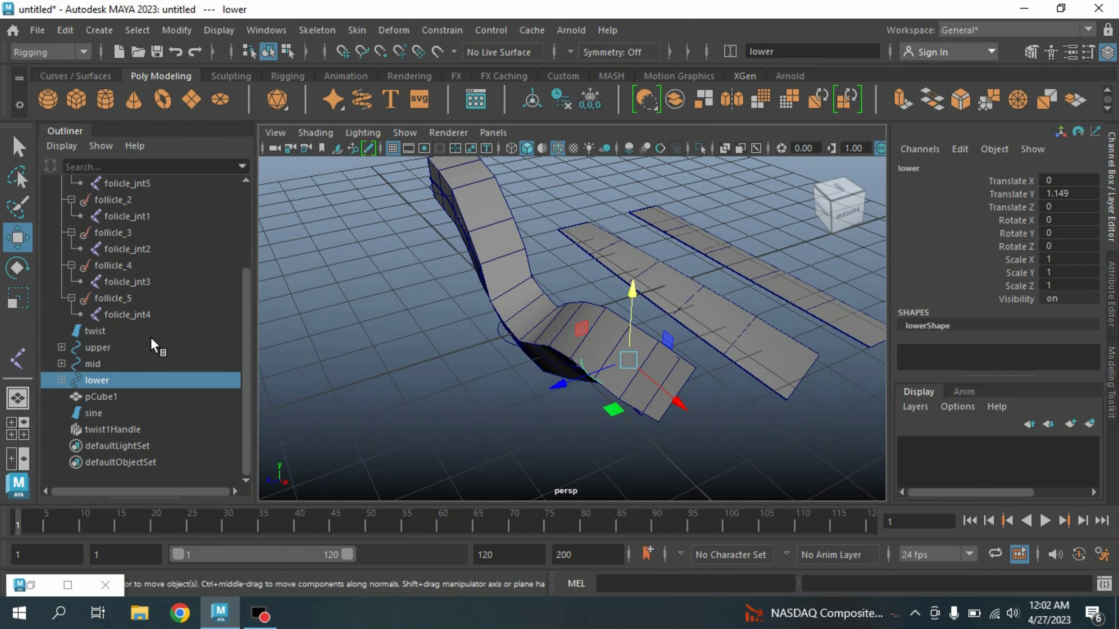
# Set the Start Angle of the twist plane's twist1 deformer to about 60.734.
pyautogui.click(95, 331)
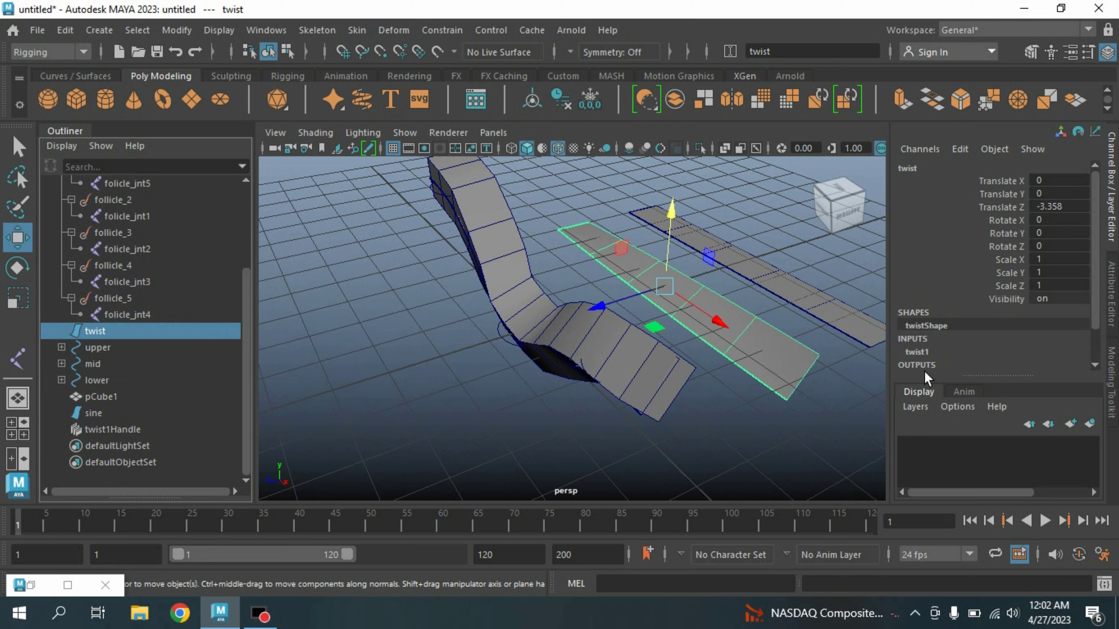
pyautogui.click(916, 351)
pyautogui.scroll(-3, 925, 335)
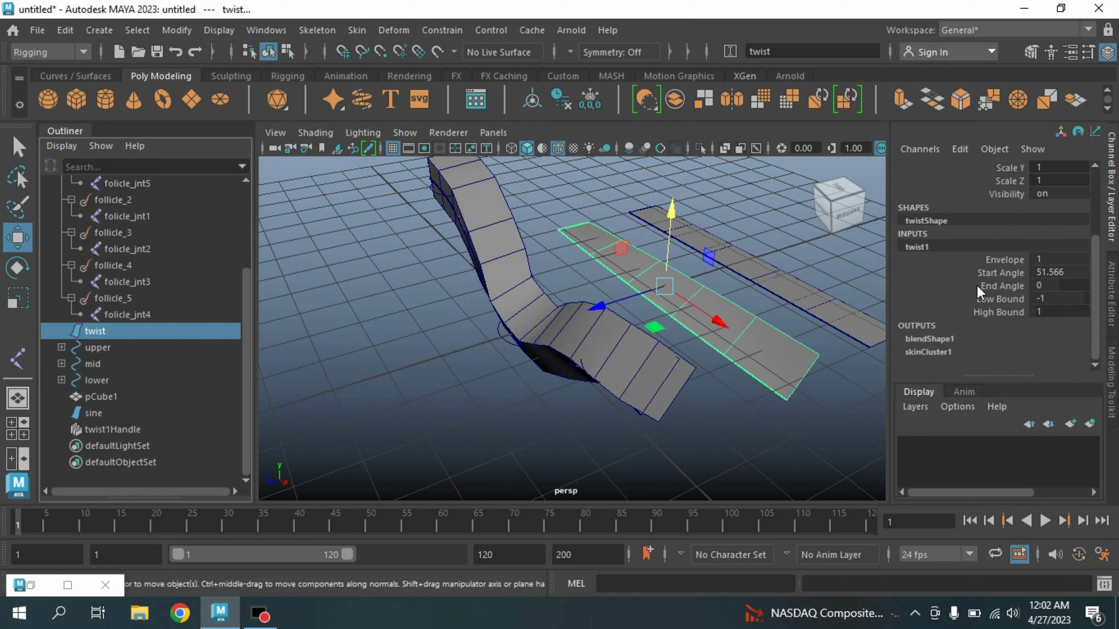
pyautogui.click(992, 273)
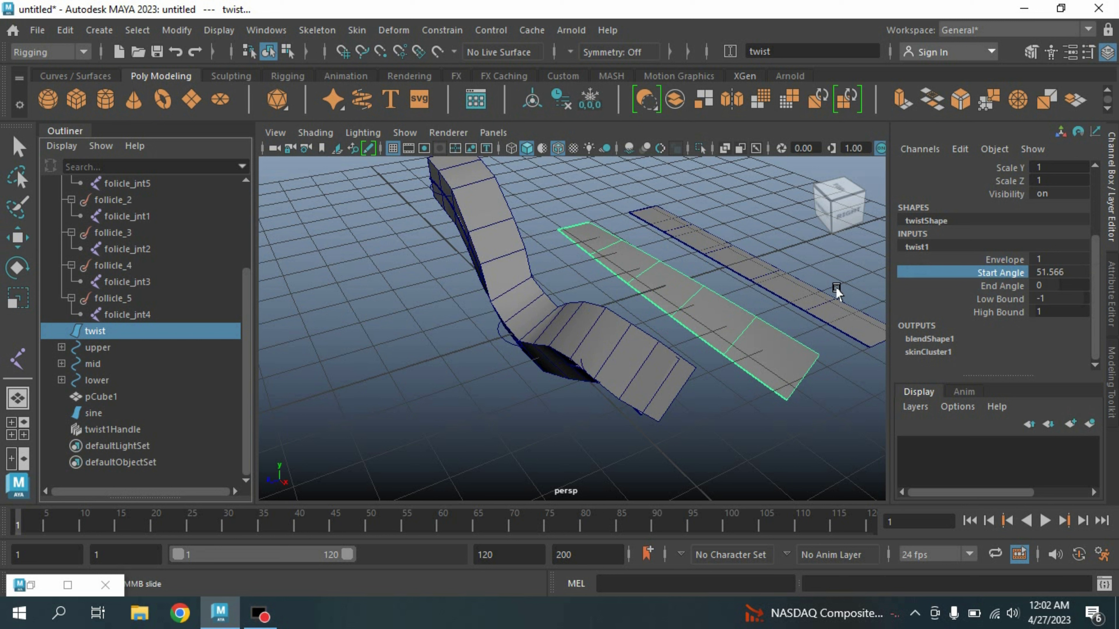
pyautogui.moveTo(824, 275)
pyautogui.mouseDown(button='middle')
pyautogui.moveTo(836, 280)
pyautogui.moveTo(666, 309)
pyautogui.moveTo(752, 288)
pyautogui.moveTo(834, 285)
pyautogui.mouseUp(button='middle')
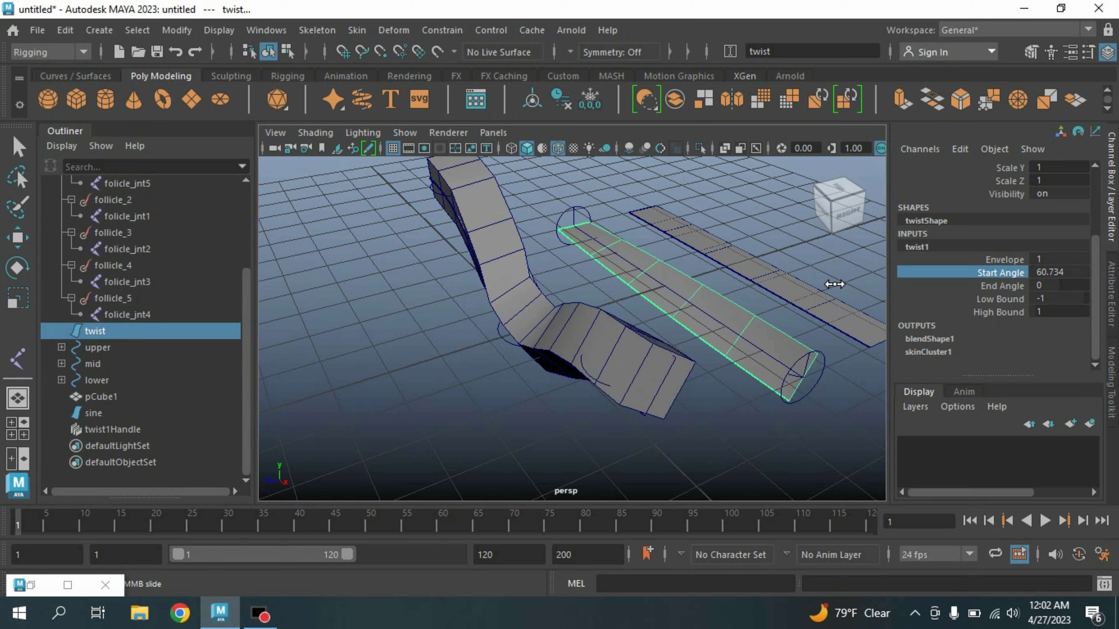
# Add a nonlinear Sine deformer to the sine plane.
pyautogui.scroll(-2, 577, 341)
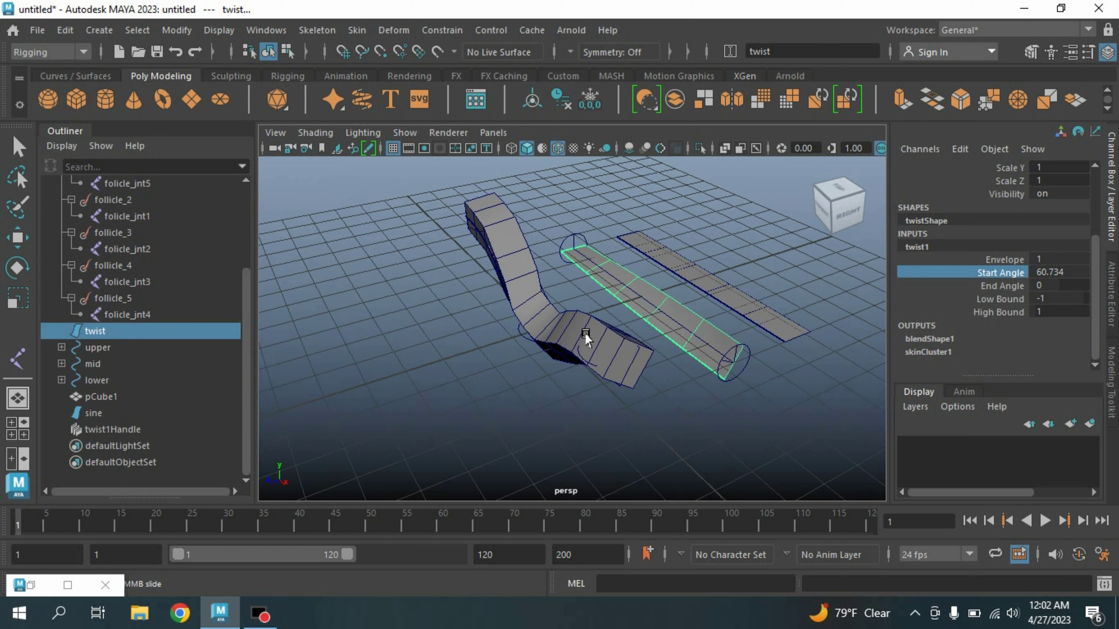
pyautogui.keyDown('alt'); pyautogui.moveTo(601, 334); pyautogui.dragTo(539, 355); pyautogui.keyUp('alt')
pyautogui.click(698, 350)
pyautogui.press('w')
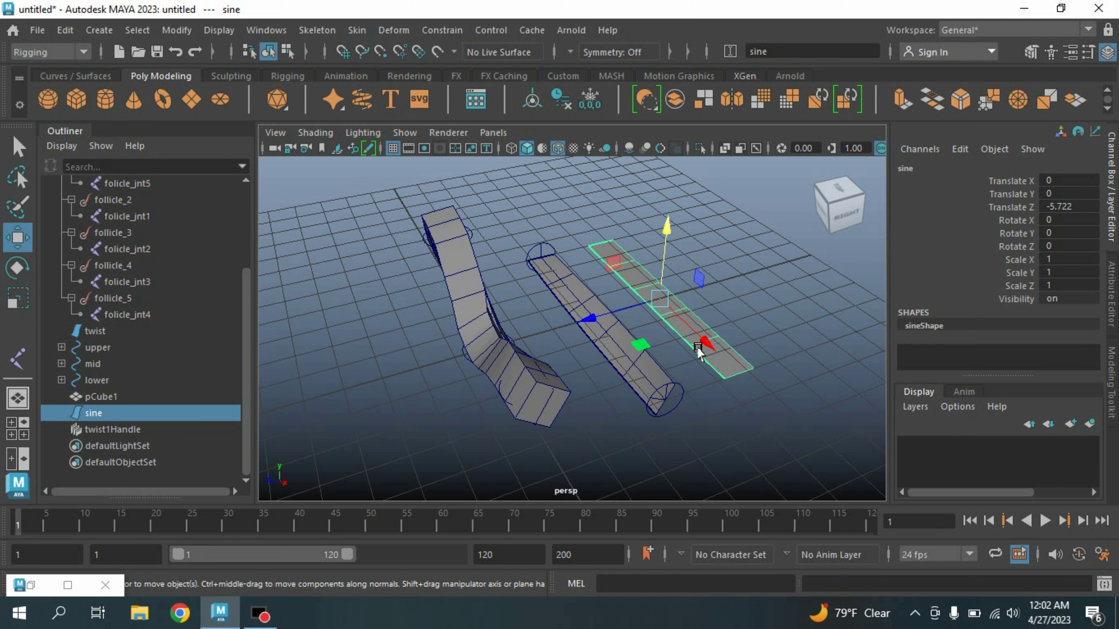
pyautogui.click(390, 32)
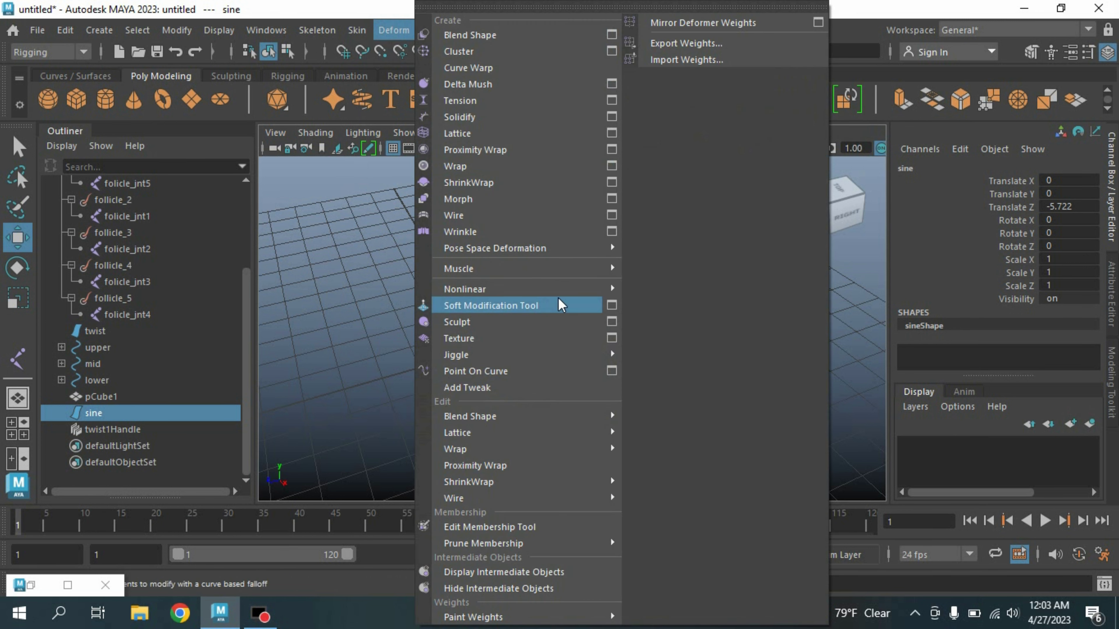
pyautogui.moveTo(581, 288)
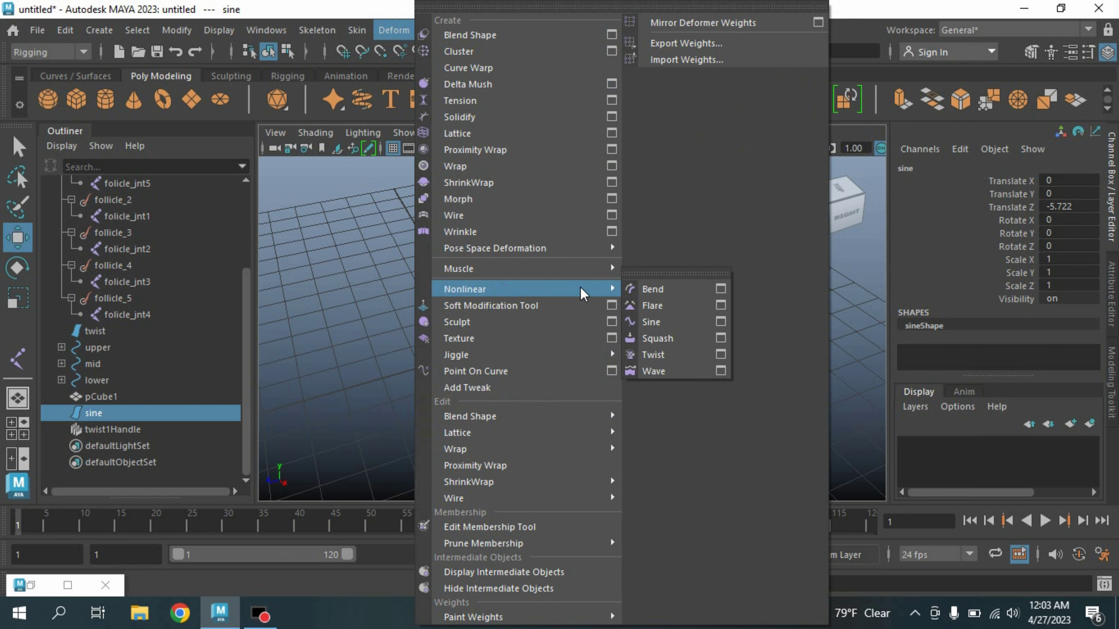
pyautogui.click(656, 323)
# Rotate the sine deformer handle to 90 degrees in Z so it runs along the plane.
pyautogui.click(15, 273)
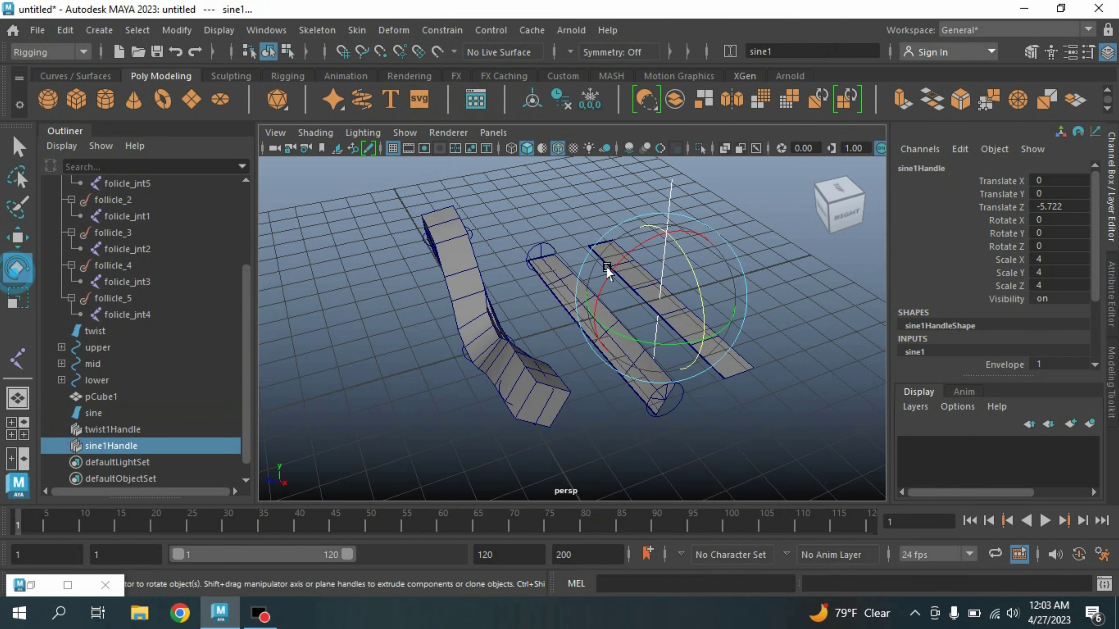
pyautogui.moveTo(652, 295); pyautogui.dragTo(694, 309)
pyautogui.click(1052, 247)
pyautogui.write('90')
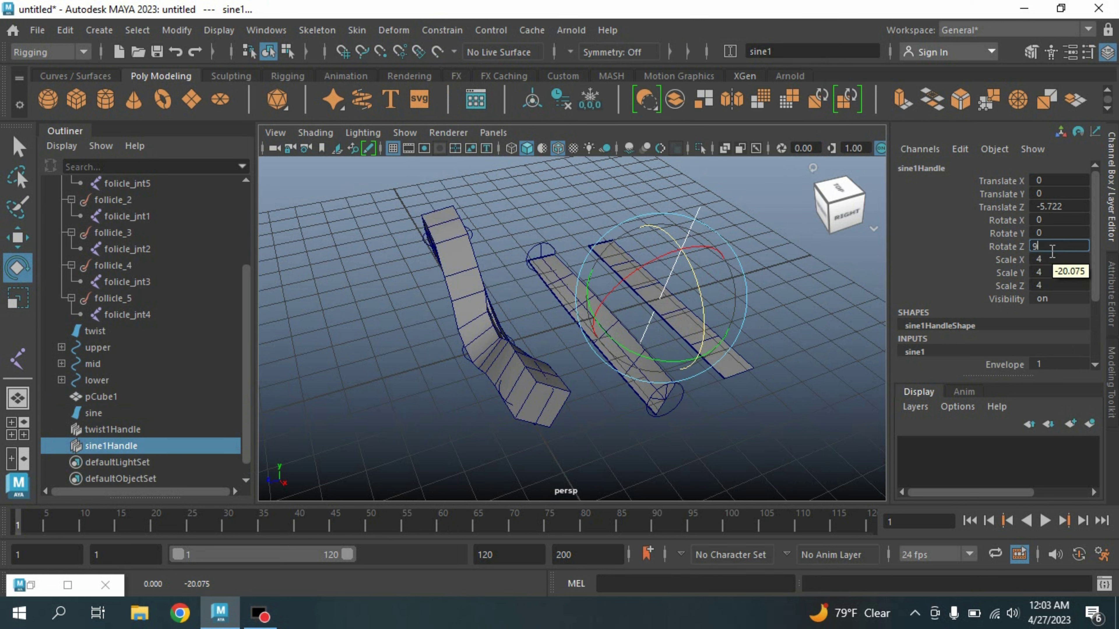
pyautogui.press('Return')
pyautogui.scroll(-1, 944, 363)
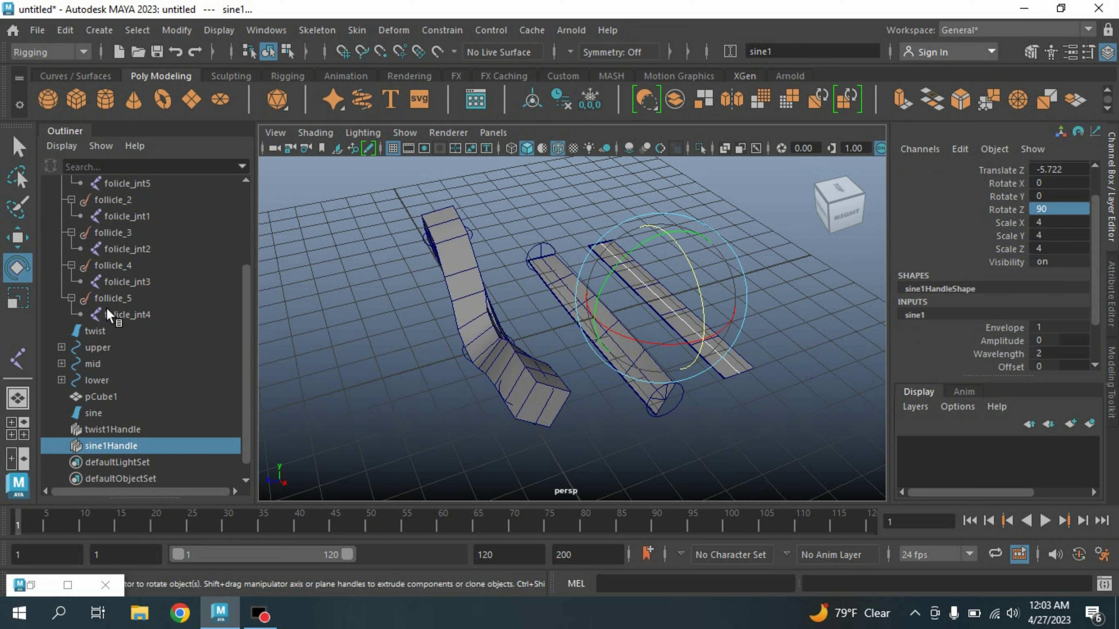
# Set nurbsPlane1's blendShape1 weights to 0 for twist and 1 for sine.
pyautogui.scroll(3, 129, 315)
pyautogui.click(115, 249)
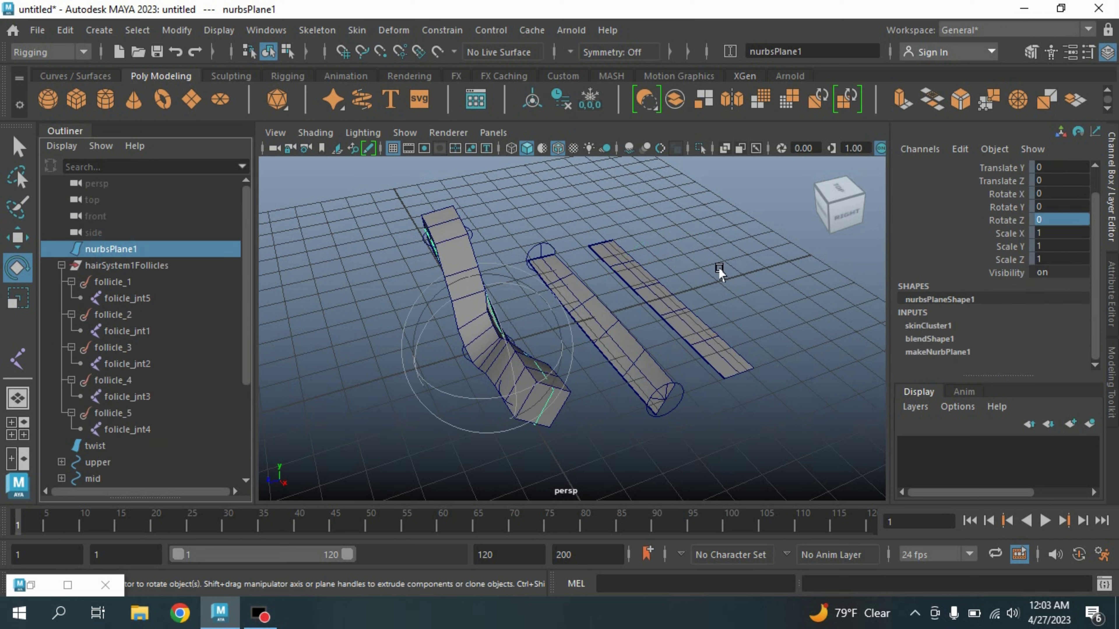
pyautogui.click(923, 338)
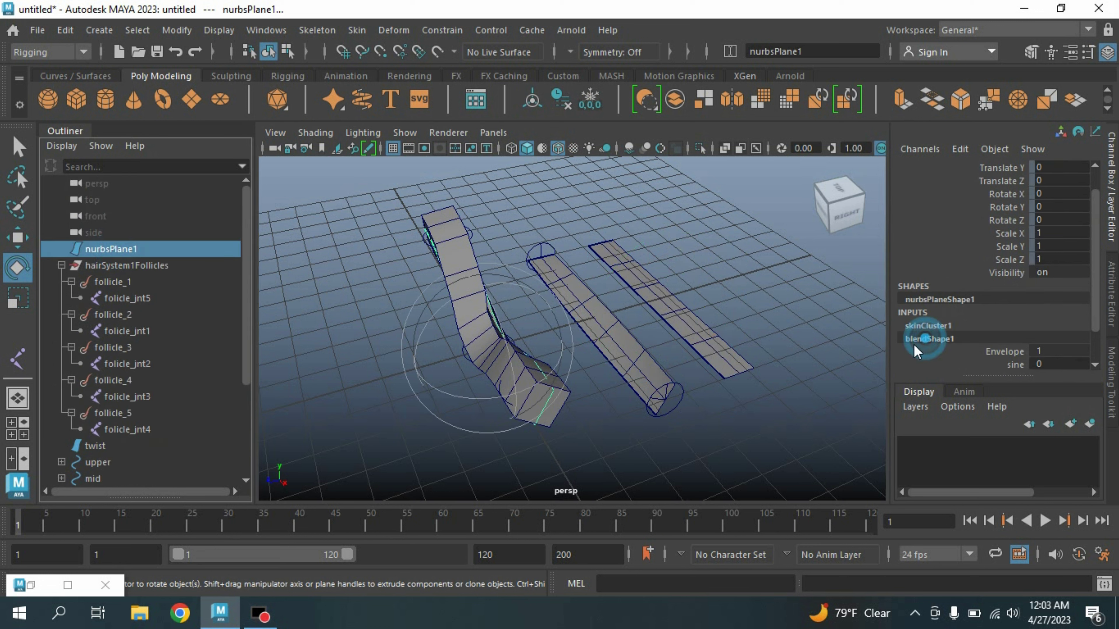
pyautogui.scroll(-1, 913, 345)
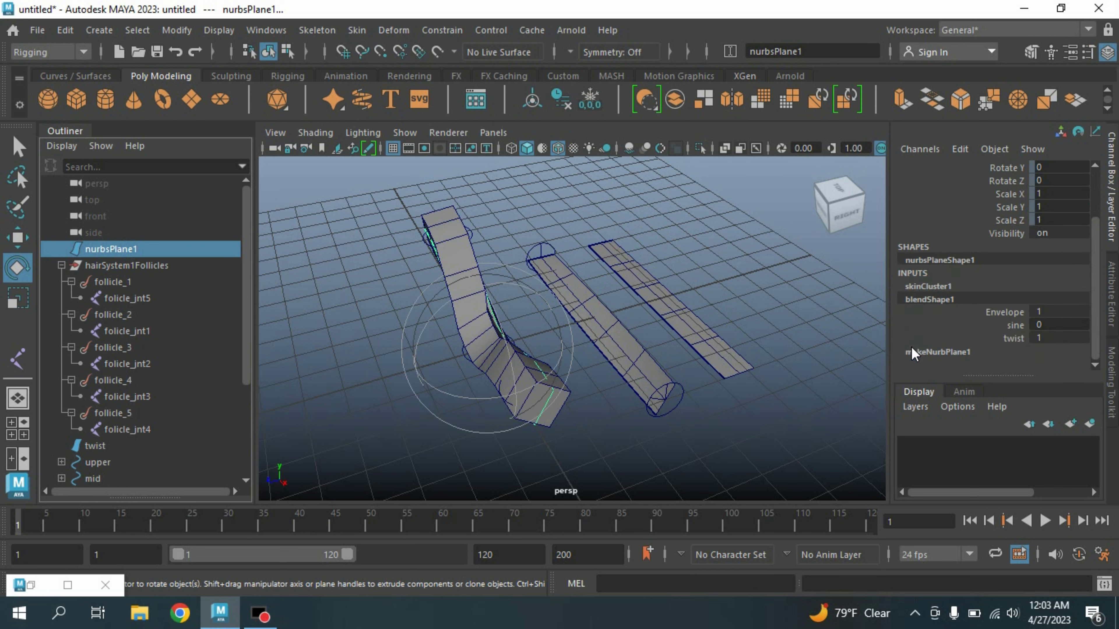
pyautogui.click(1002, 340)
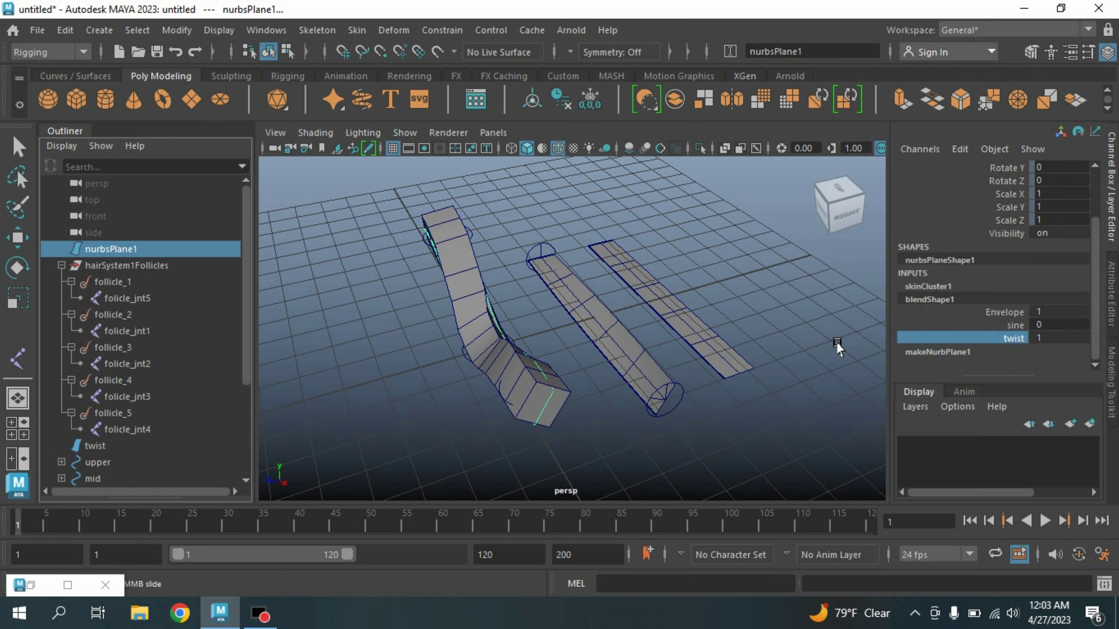
pyautogui.moveTo(836, 342); pyautogui.dragTo(788, 352, button='middle')
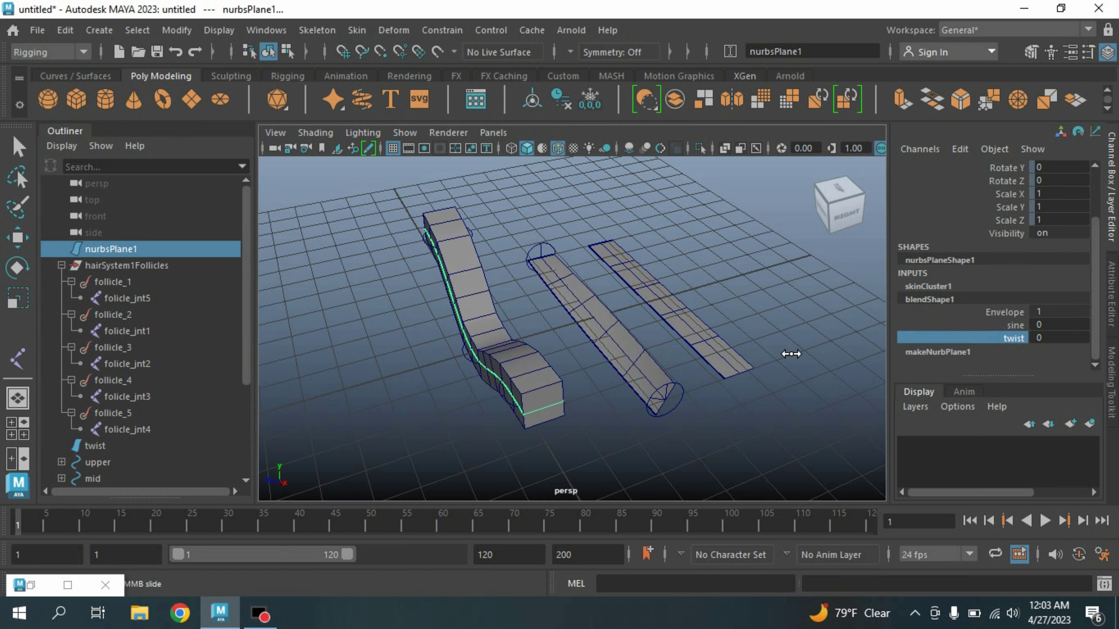
pyautogui.click(1011, 325)
pyautogui.moveTo(801, 319); pyautogui.dragTo(1026, 313, button='middle')
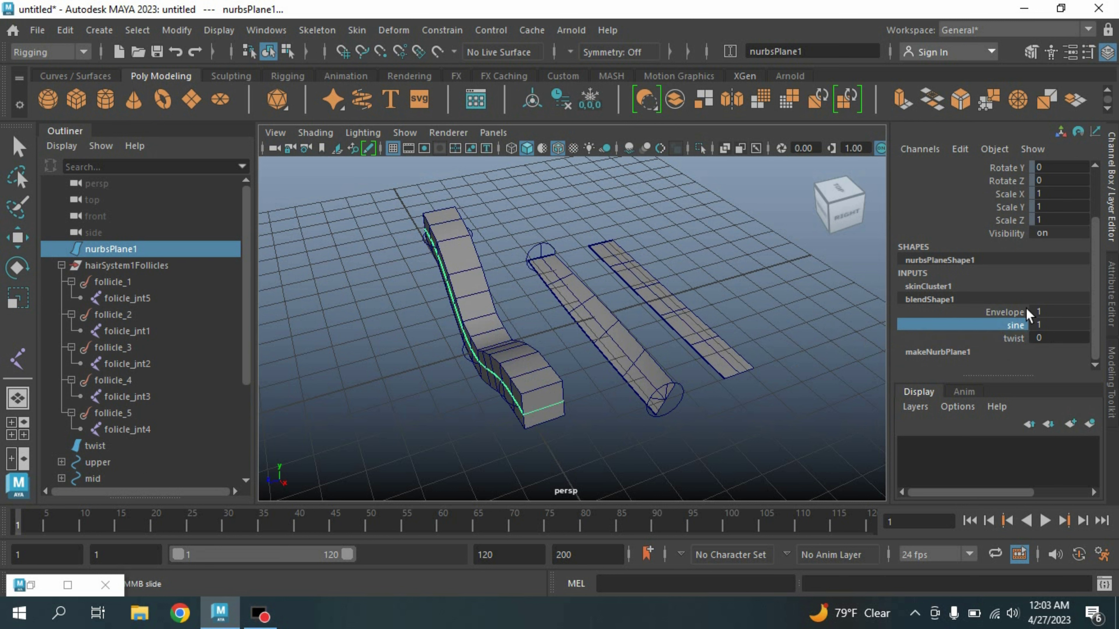
# Set the Amplitude of the sine1 deformer to 0.2.
pyautogui.click(732, 368)
pyautogui.press('e')
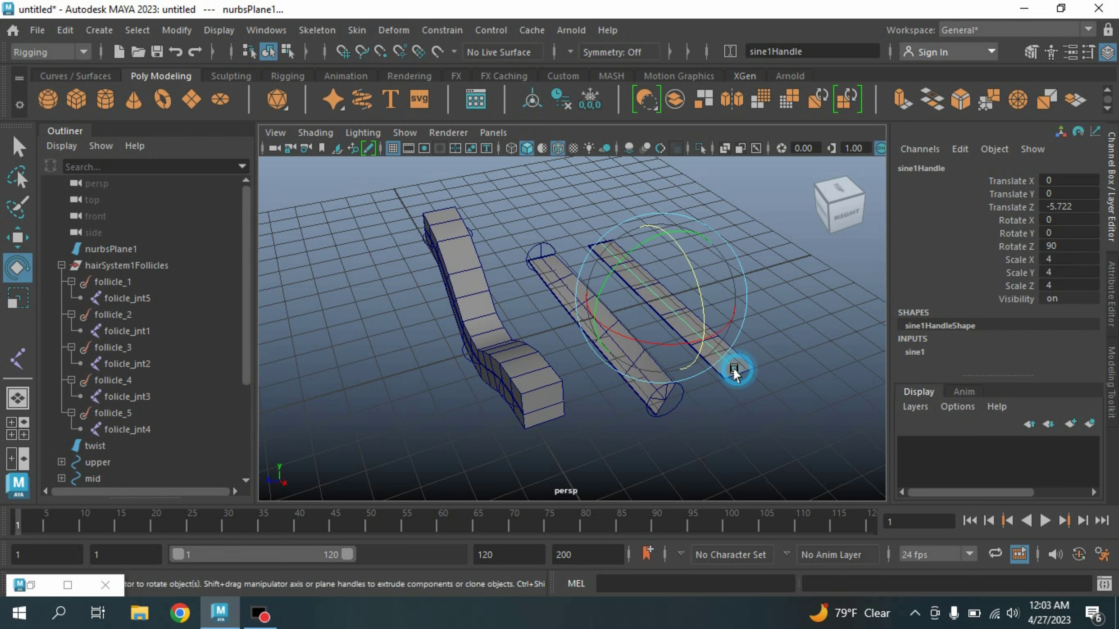
pyautogui.click(916, 351)
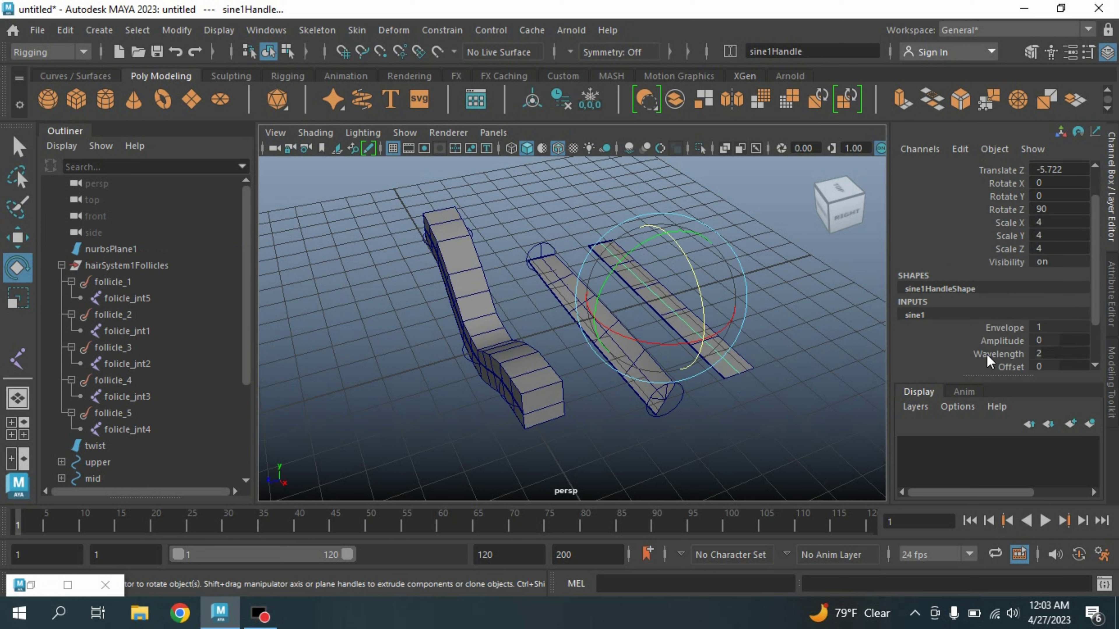
pyautogui.scroll(-1, 987, 361)
pyautogui.click(997, 304)
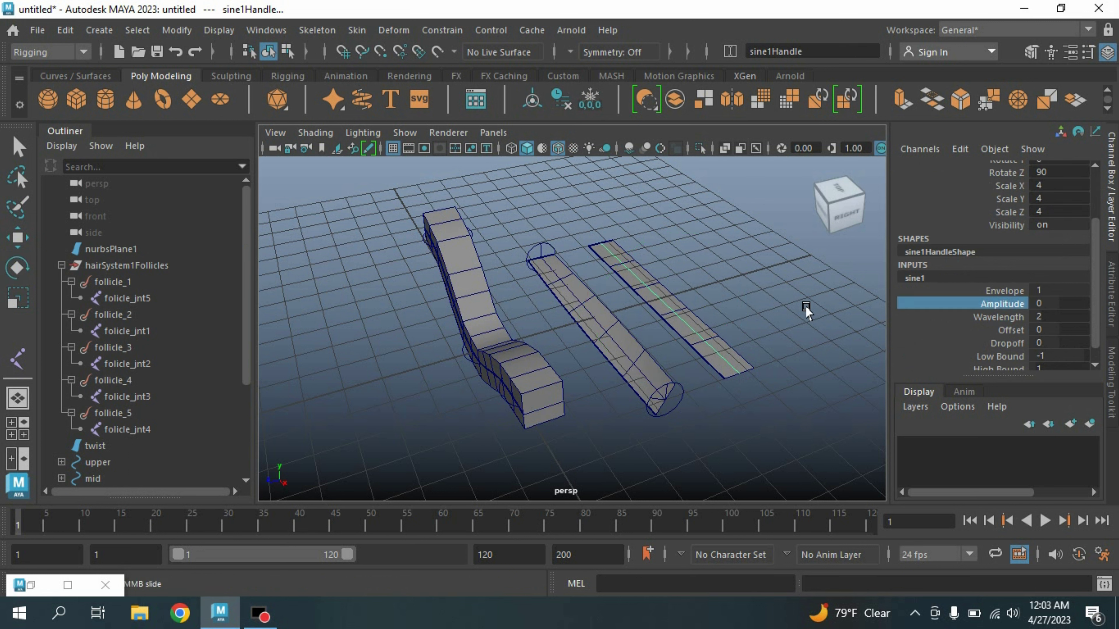
pyautogui.moveTo(812, 300); pyautogui.dragTo(819, 304, button='middle')
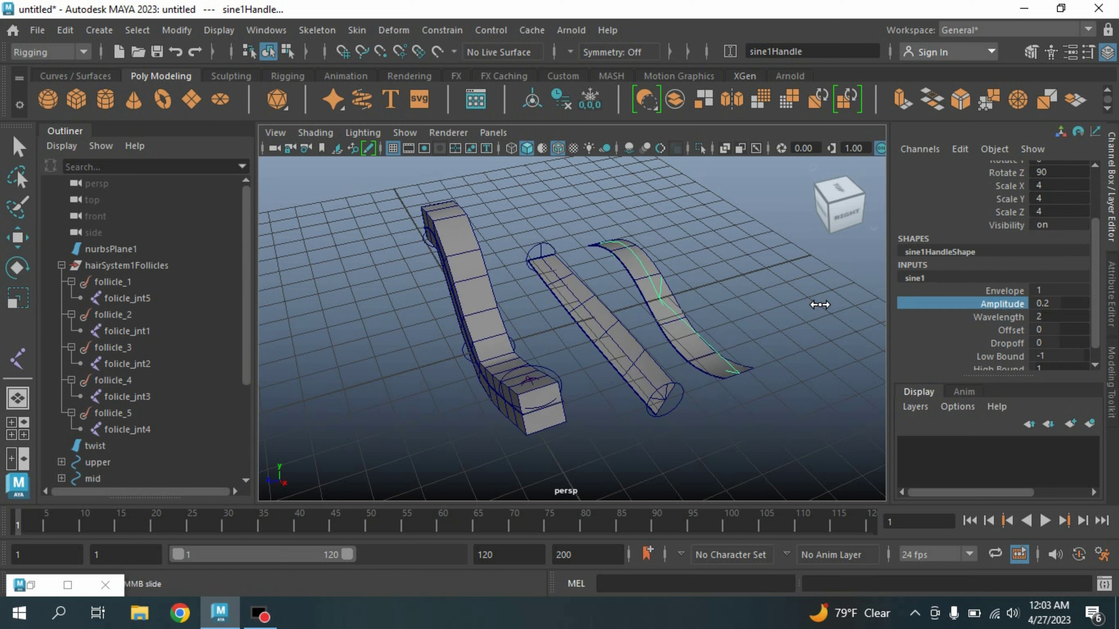
# Set the sine1 deformer's Offset to 0.2 and inspect the wave on the skinned cube.
pyautogui.click(1001, 331)
pyautogui.moveTo(860, 330)
pyautogui.mouseDown(button='middle')
pyautogui.moveTo(875, 334)
pyautogui.moveTo(864, 336)
pyautogui.mouseUp(button='middle')
pyautogui.keyDown('alt'); pyautogui.moveTo(607, 350); pyautogui.dragTo(670, 350); pyautogui.keyUp('alt')
pyautogui.scroll(3, 667, 346)
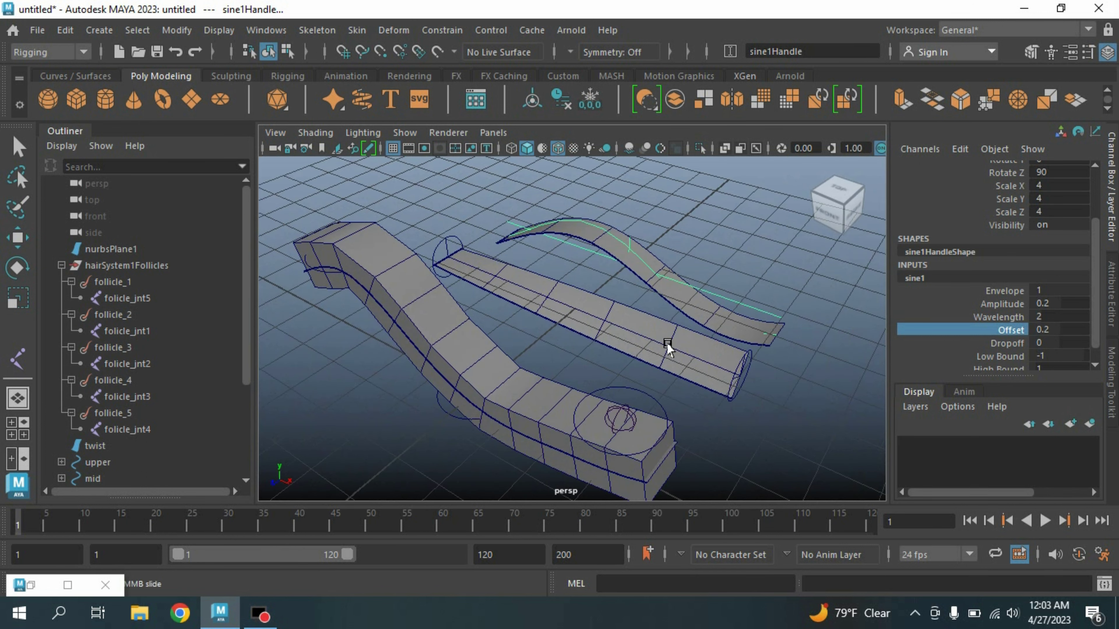
pyautogui.keyDown('alt'); pyautogui.moveTo(667, 343); pyautogui.dragTo(676, 330, button='middle'); pyautogui.keyUp('alt')
pyautogui.keyDown('alt'); pyautogui.moveTo(676, 331); pyautogui.dragTo(654, 326); pyautogui.keyUp('alt')
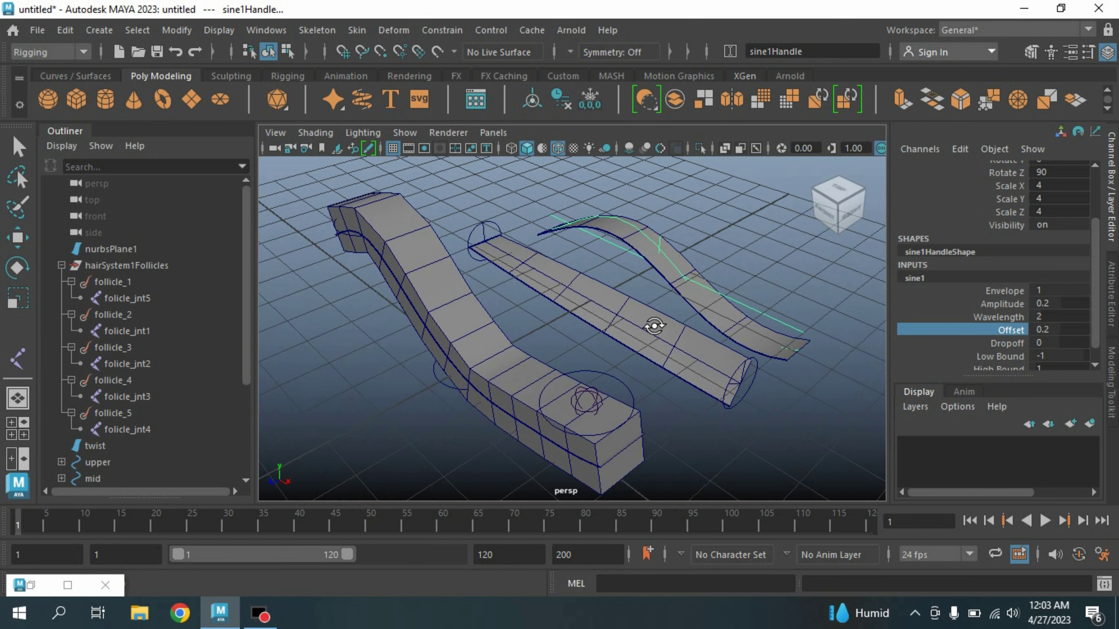